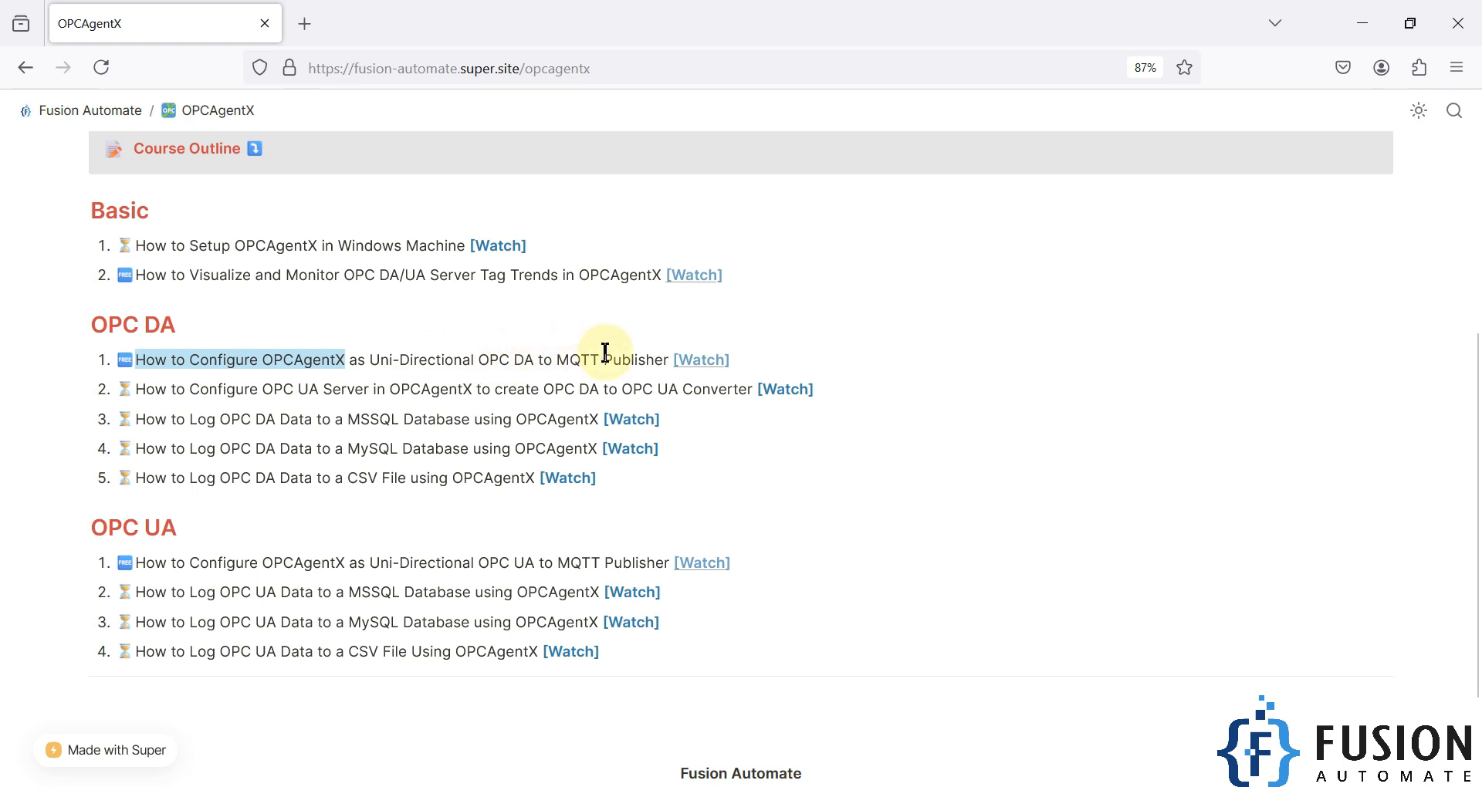
Step: Review the OPC DA lesson titles on MQTT publishing and on logging data to a CSV file in the course outline
{"action": "double_click", "coordinate": [292, 360]}
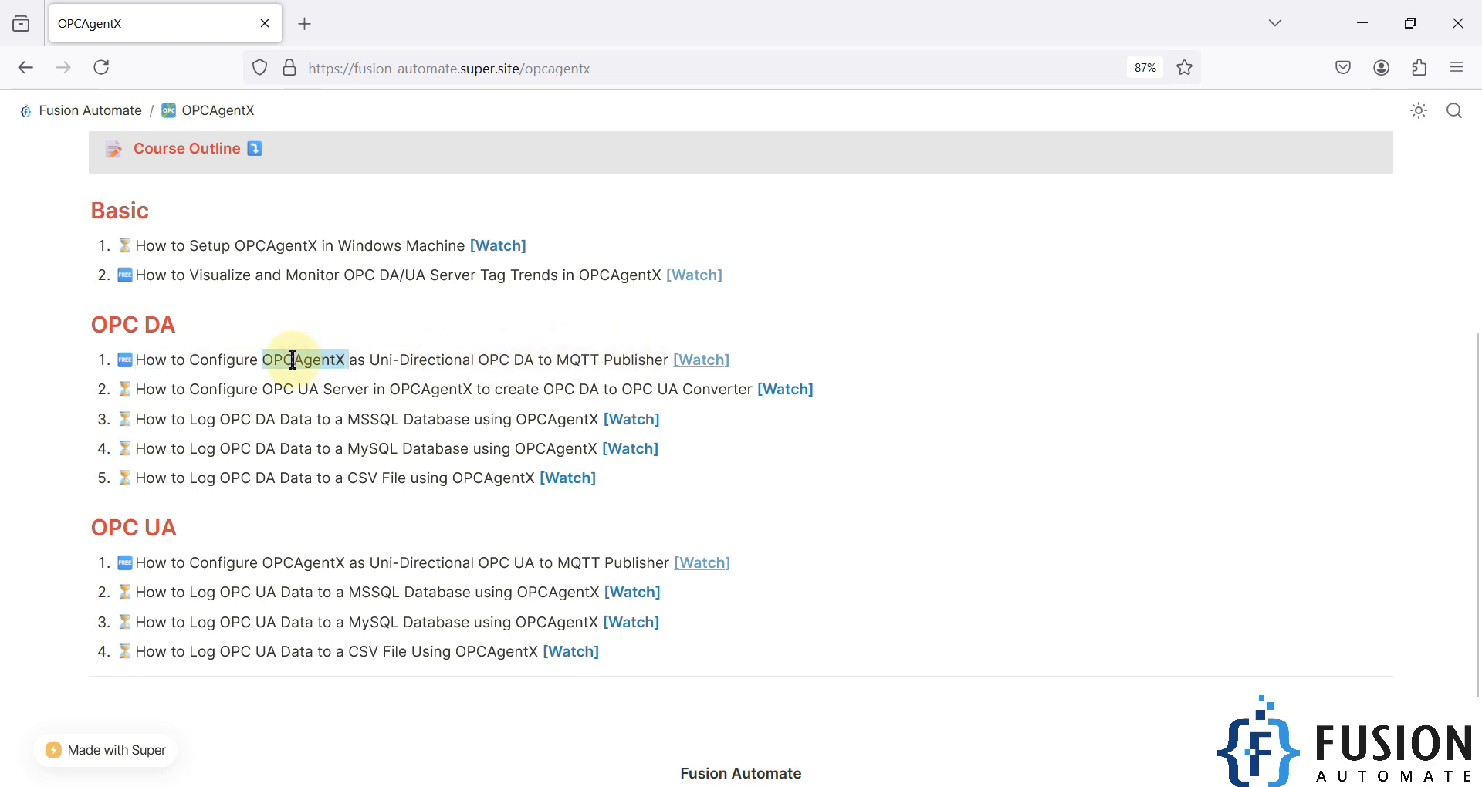
{"action": "left_click_drag", "start_coordinate": [478, 360], "coordinate": [530, 360]}
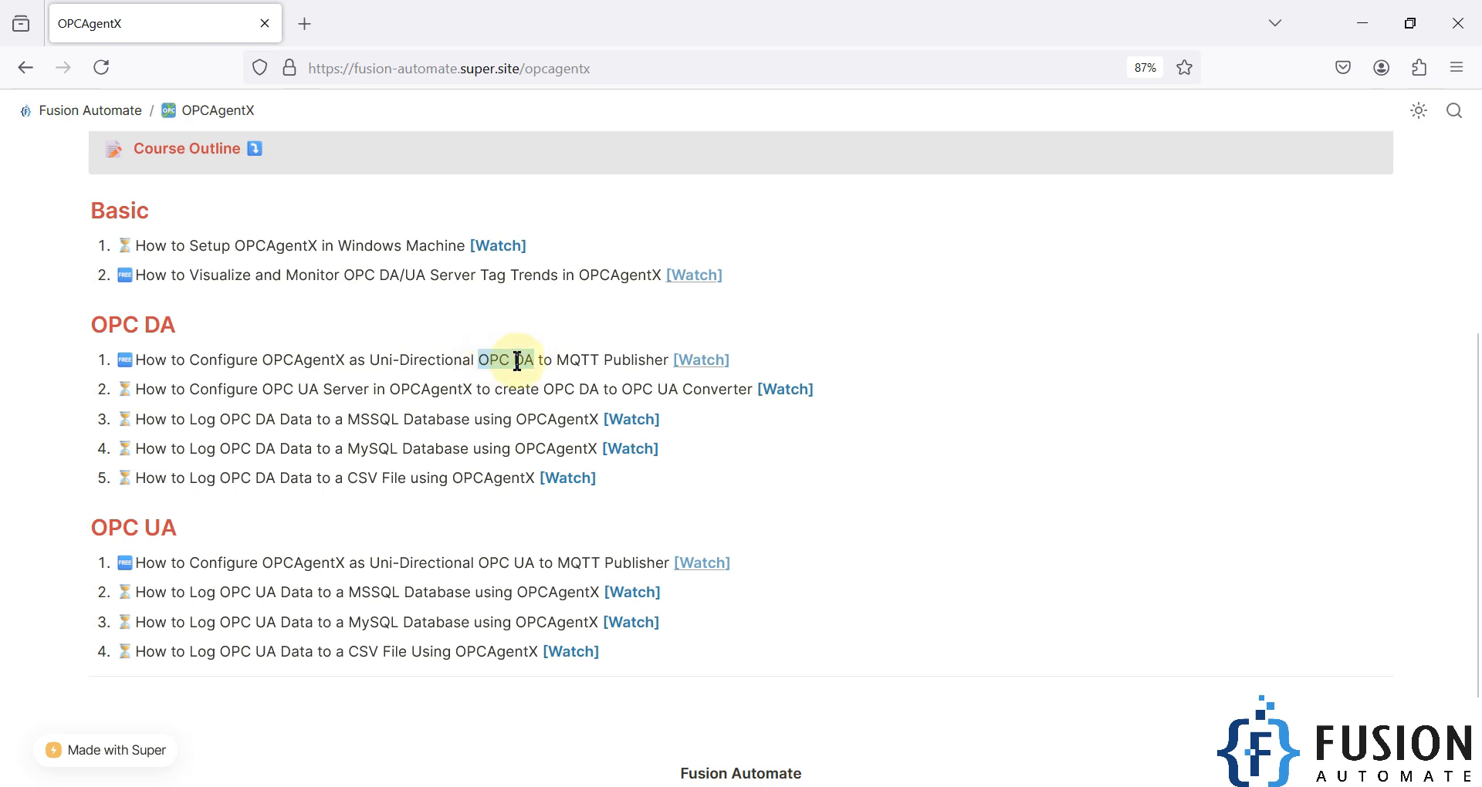
{"action": "double_click", "coordinate": [569, 361]}
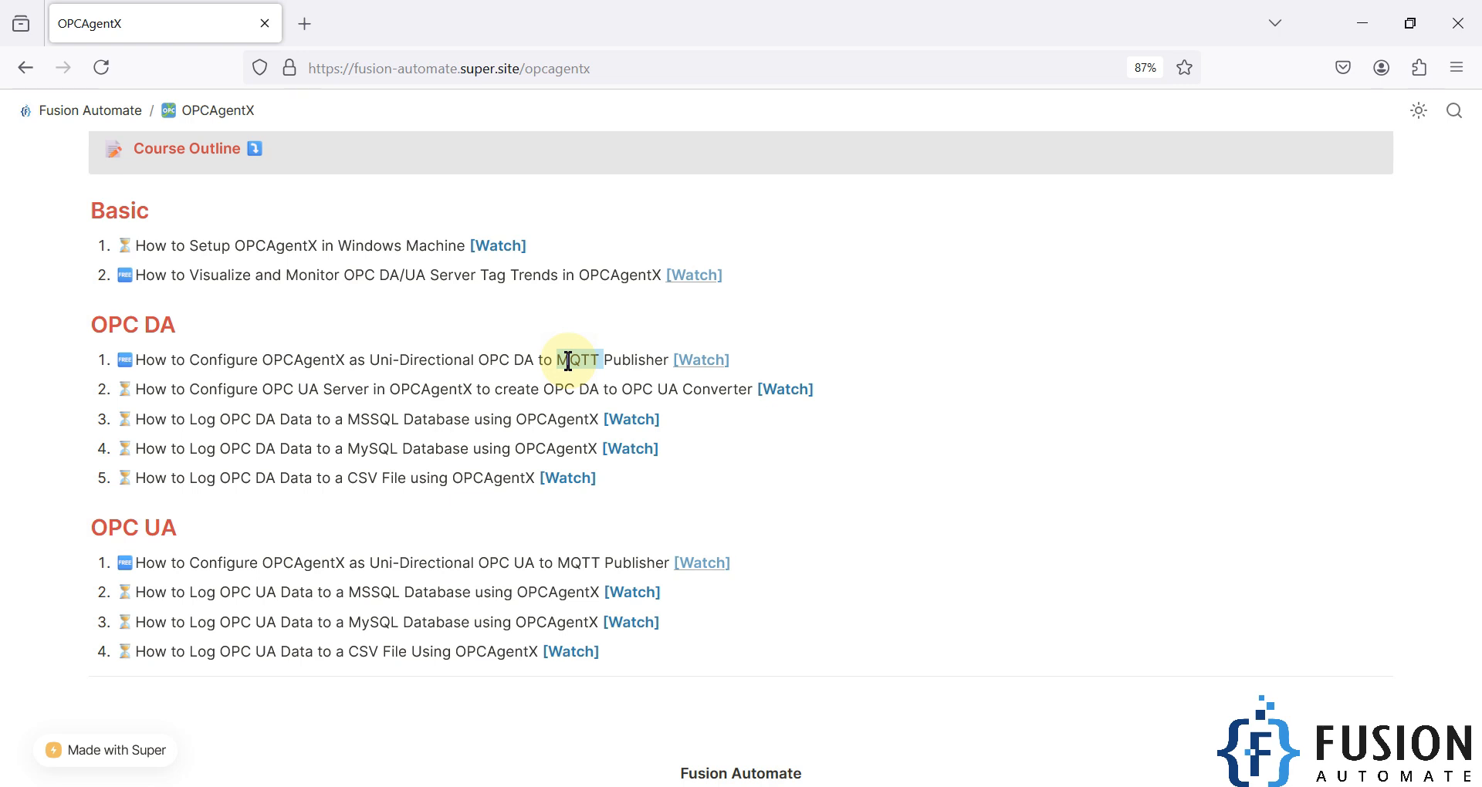
{"action": "double_click", "coordinate": [461, 479]}
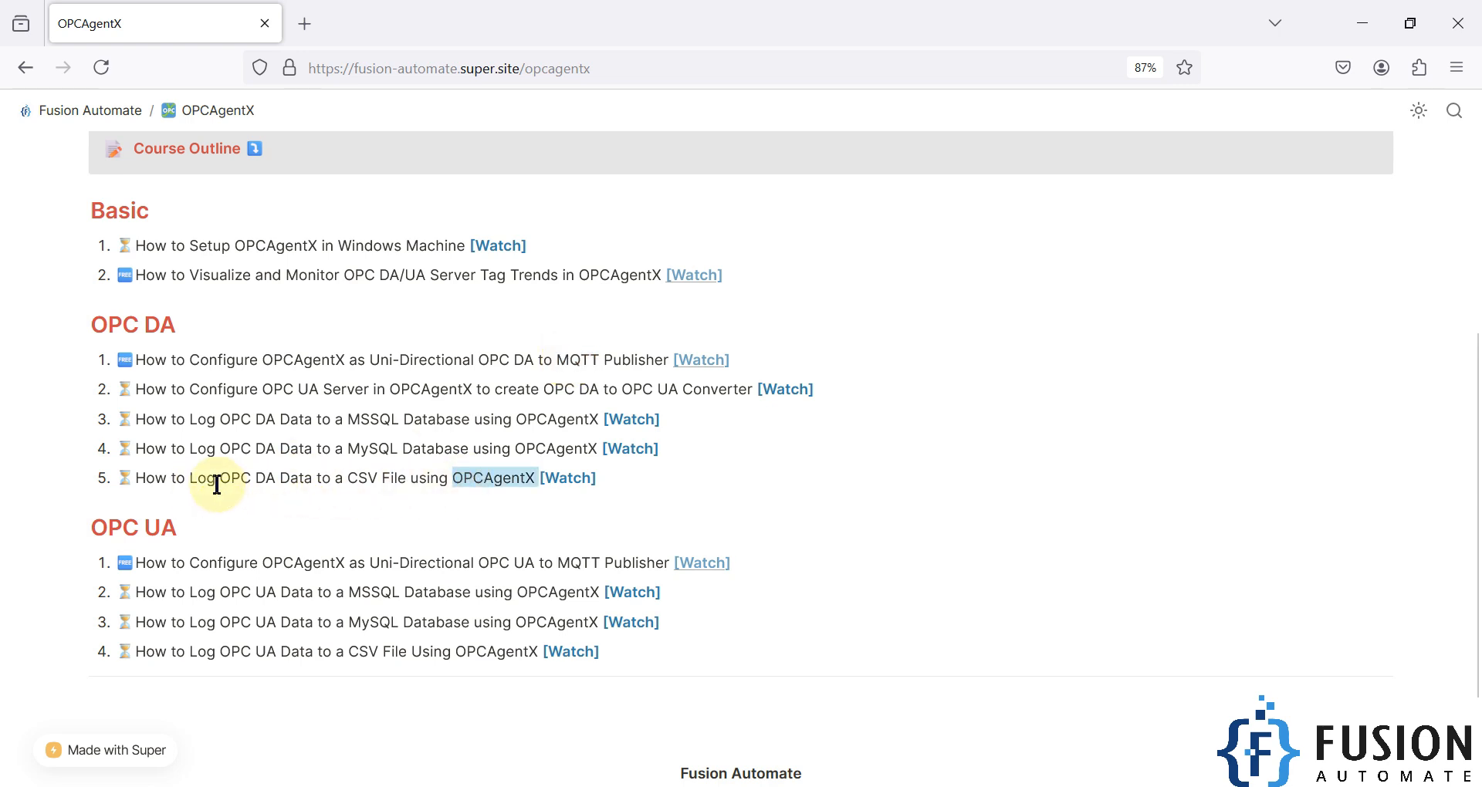
{"action": "left_click_drag", "start_coordinate": [220, 478], "coordinate": [276, 481]}
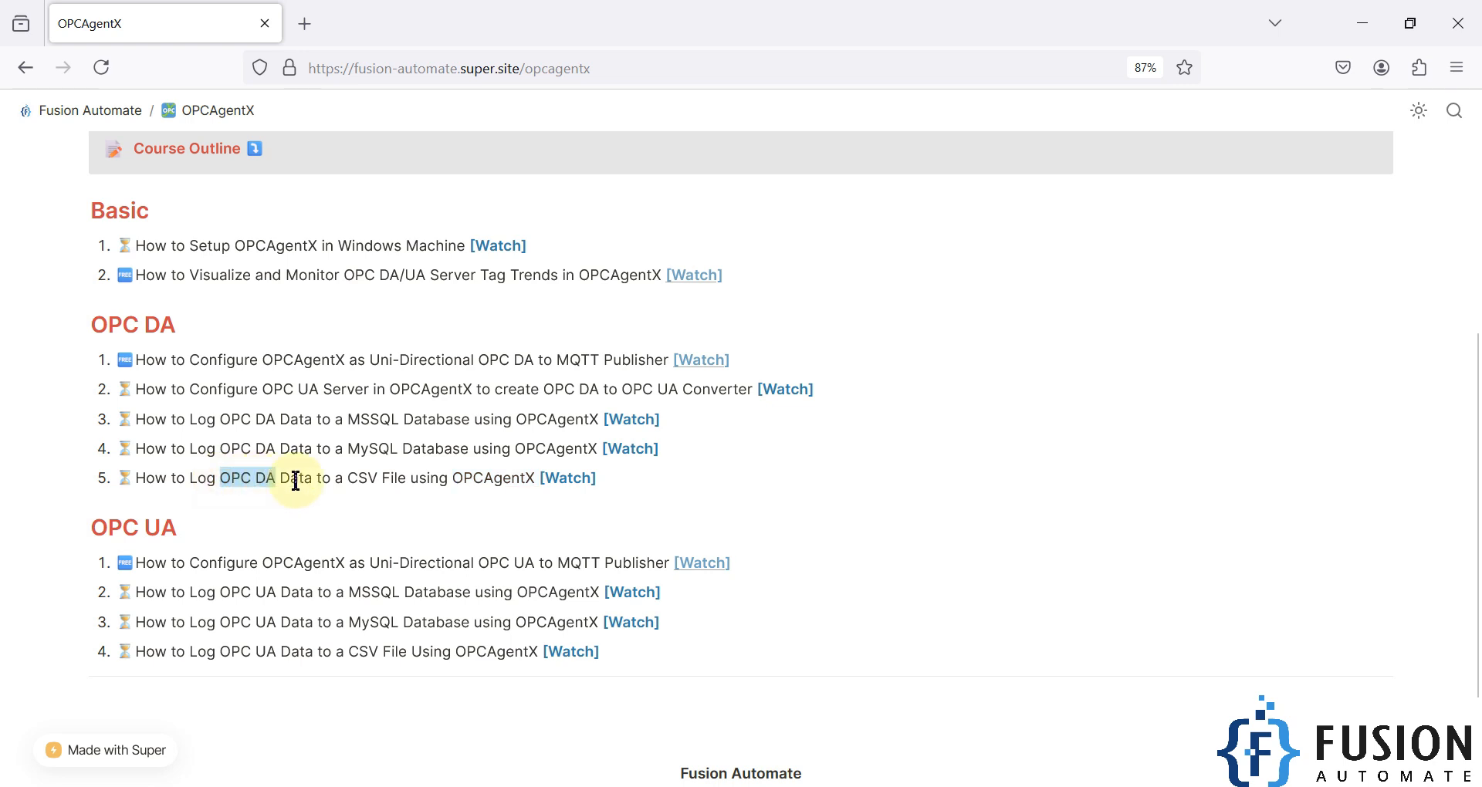
{"action": "double_click", "coordinate": [361, 480]}
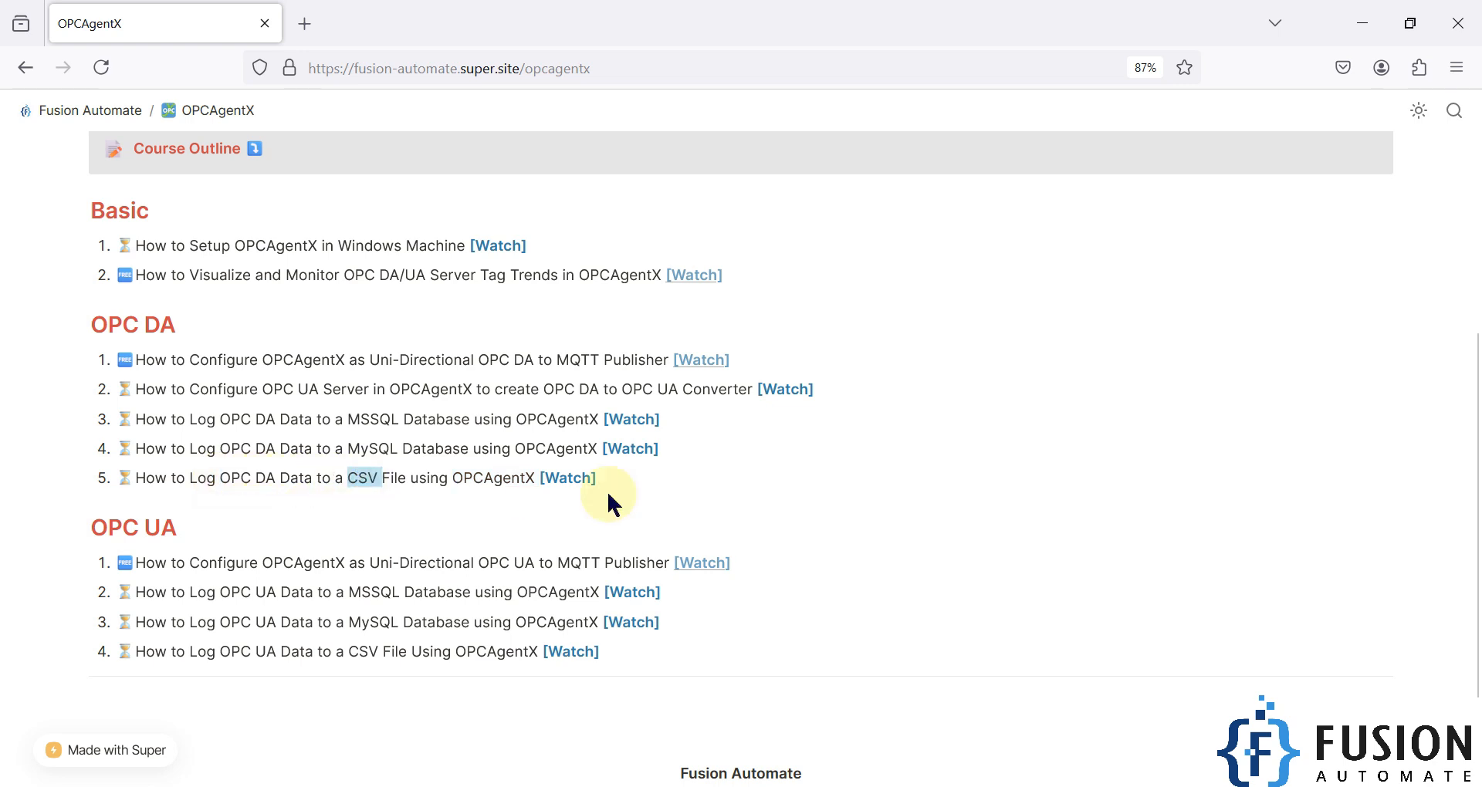
{"action": "double_click", "coordinate": [500, 479]}
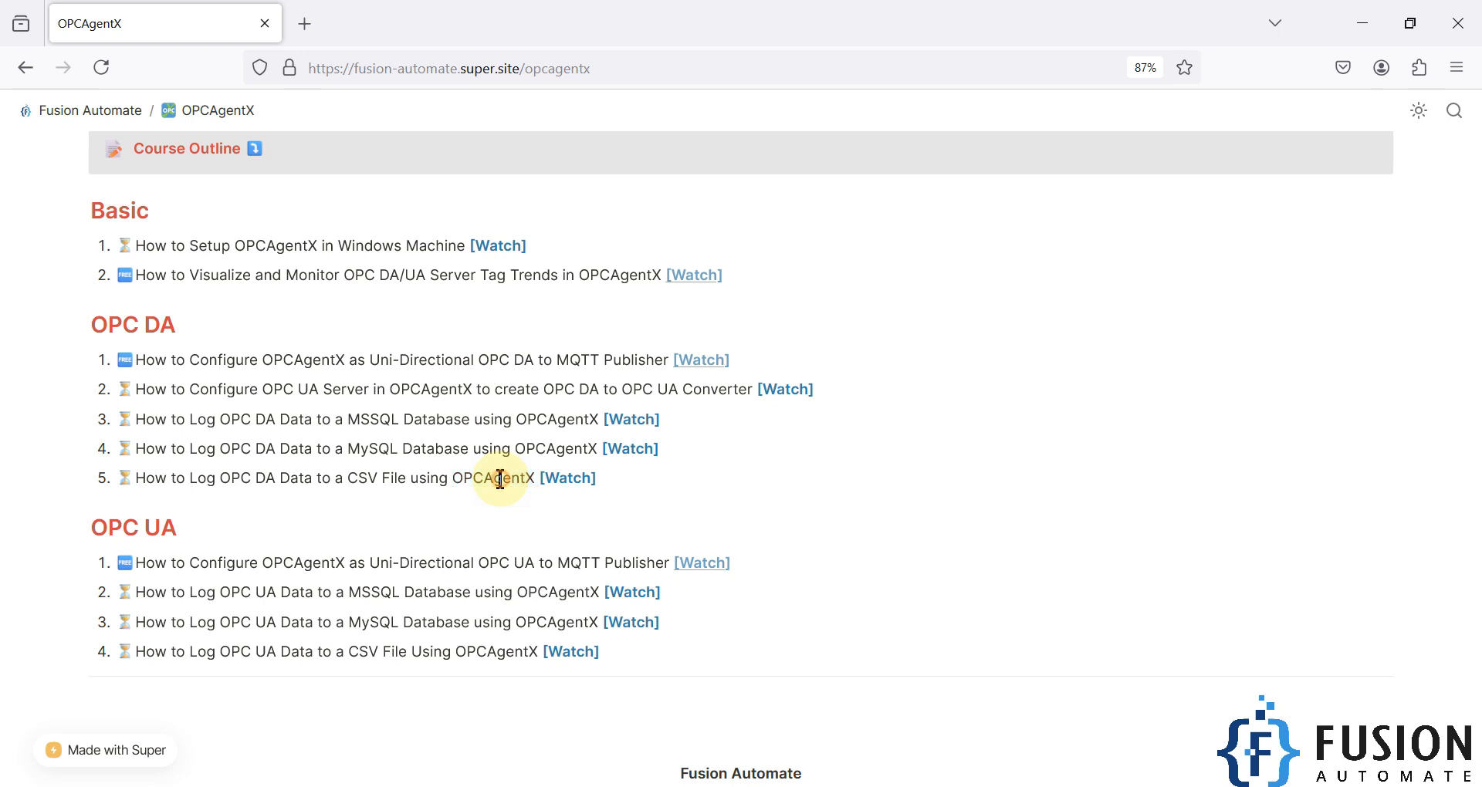
Step: Switch to OPCAgentX, maximize its window and list the OPC DA servers available on localhost
{"action": "left_click", "coordinate": [1362, 23]}
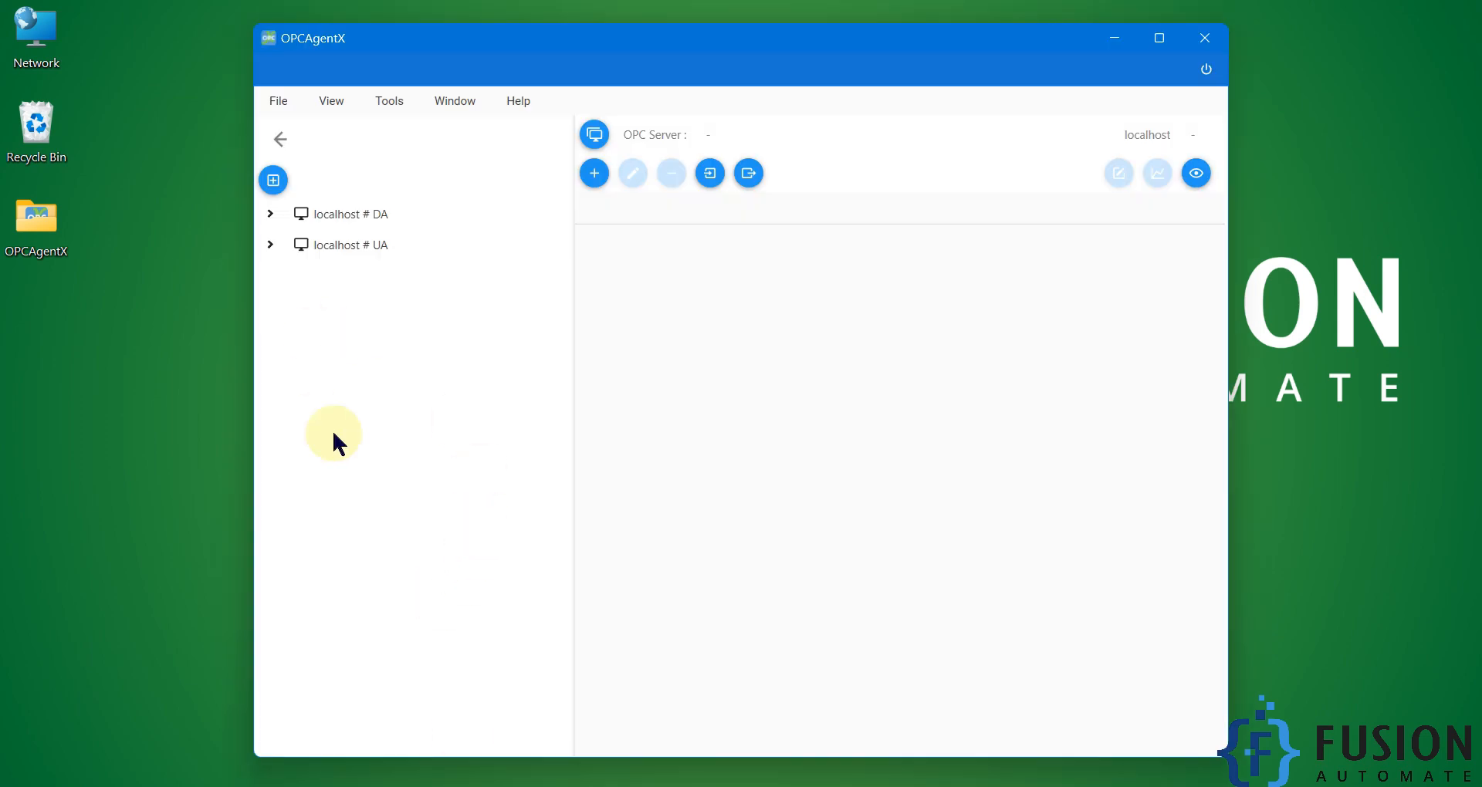
{"action": "left_click", "coordinate": [275, 211]}
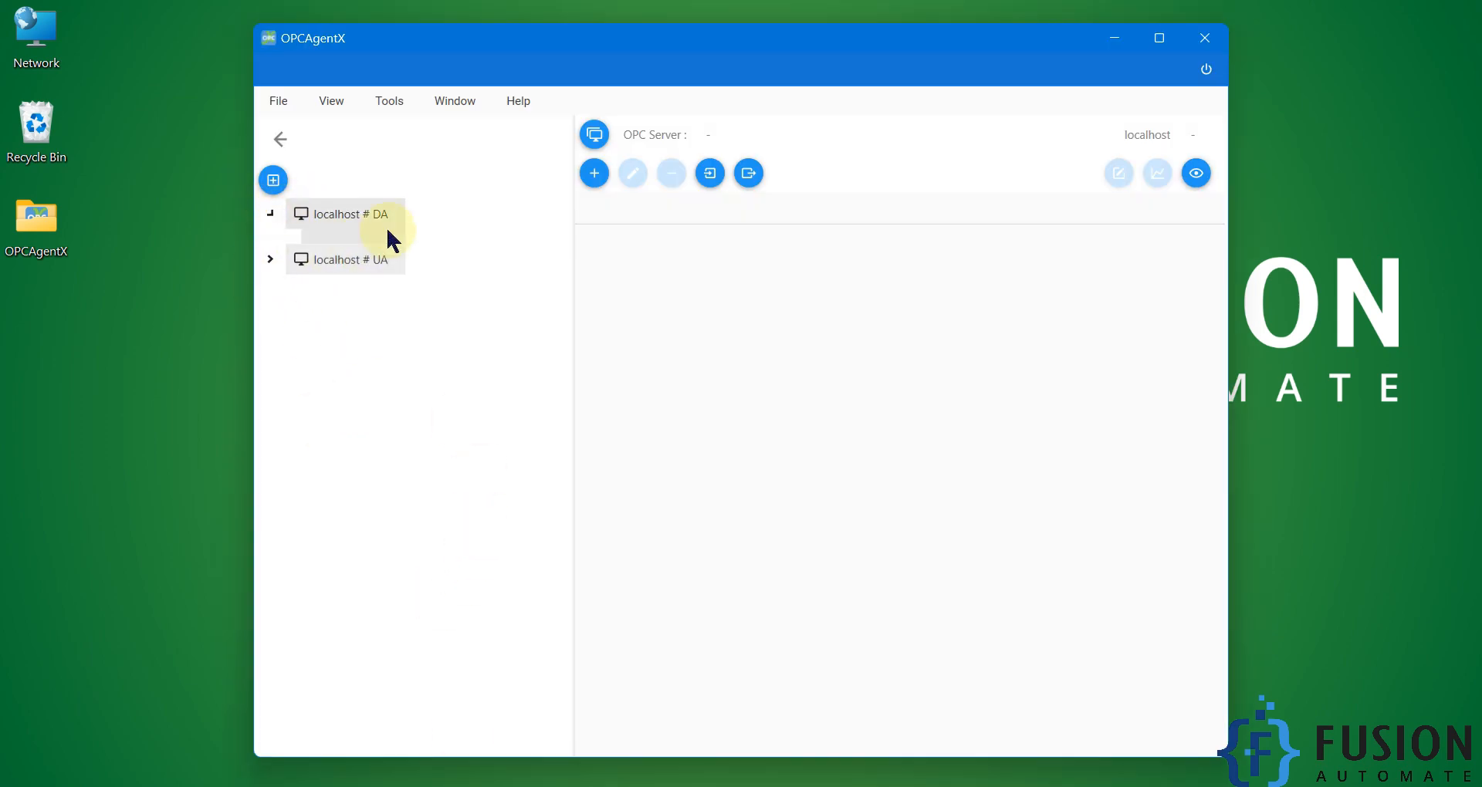
{"action": "left_click", "coordinate": [1159, 38]}
{"action": "right_click", "coordinate": [134, 184]}
{"action": "left_click", "coordinate": [193, 220]}
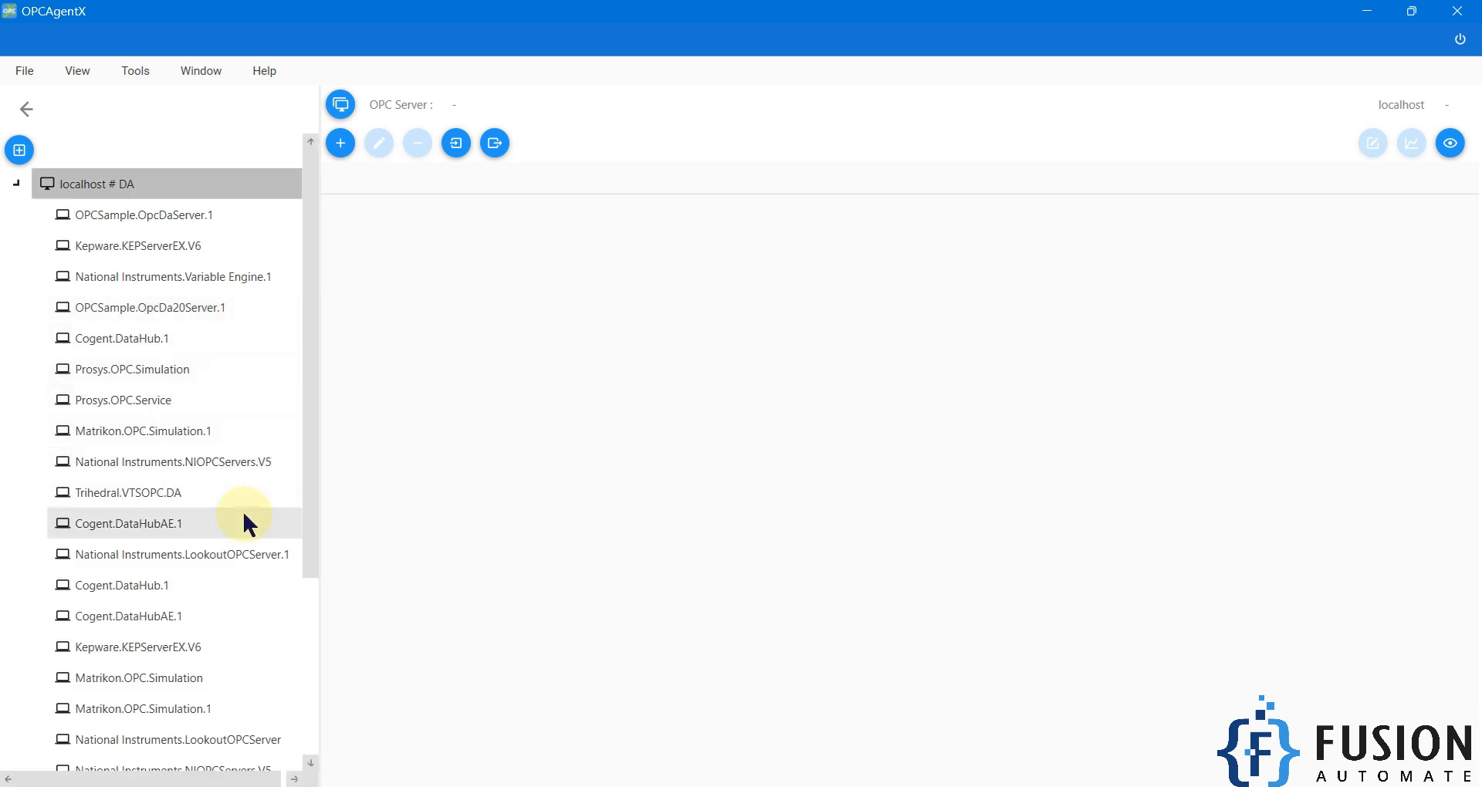
Step: Connect to the Matrikon.OPC.Simulation.1 DA server and expand its Simulation Items folder down to the Random tags
{"action": "left_click_drag", "start_coordinate": [305, 322], "coordinate": [314, 456]}
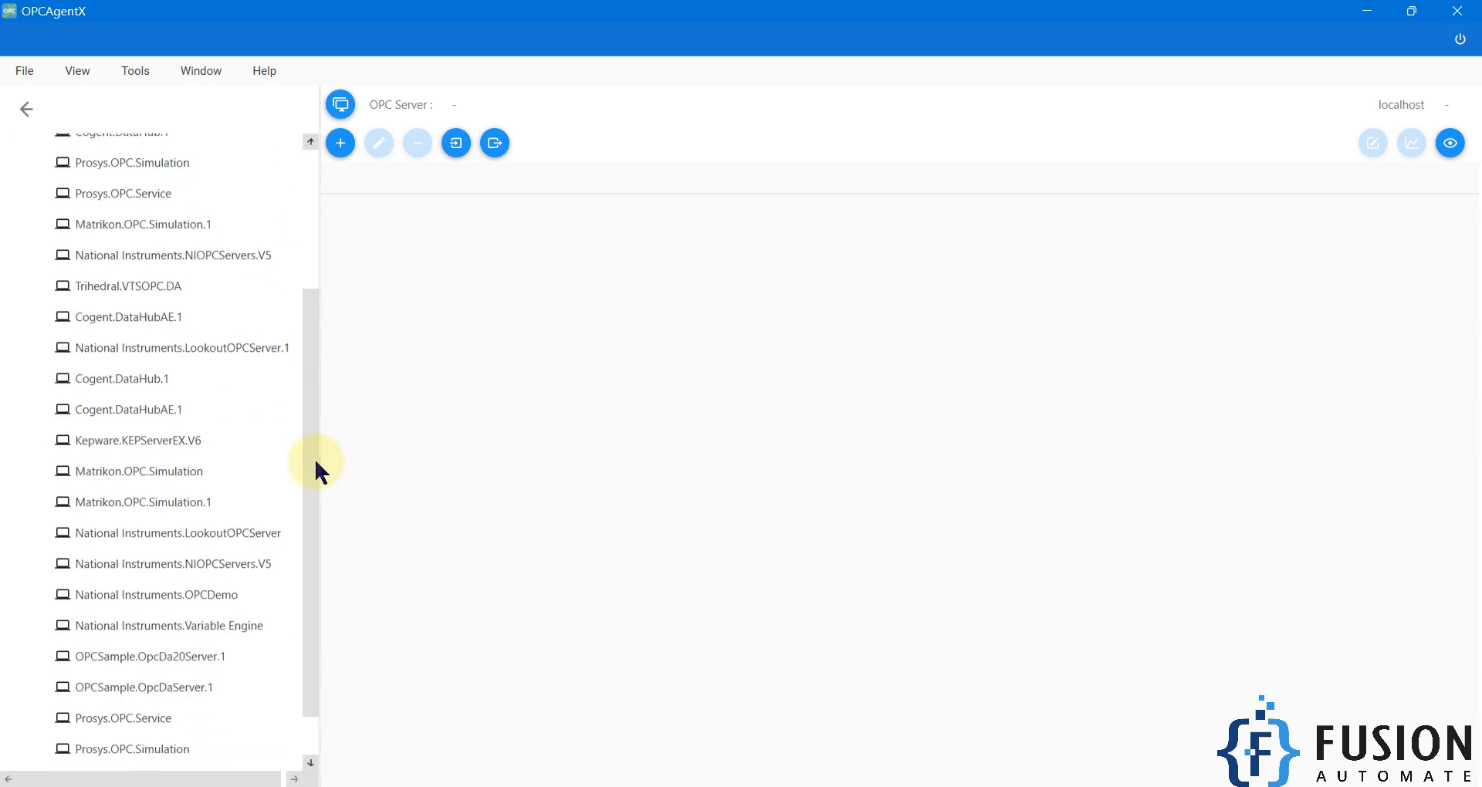
{"action": "left_click", "coordinate": [200, 506]}
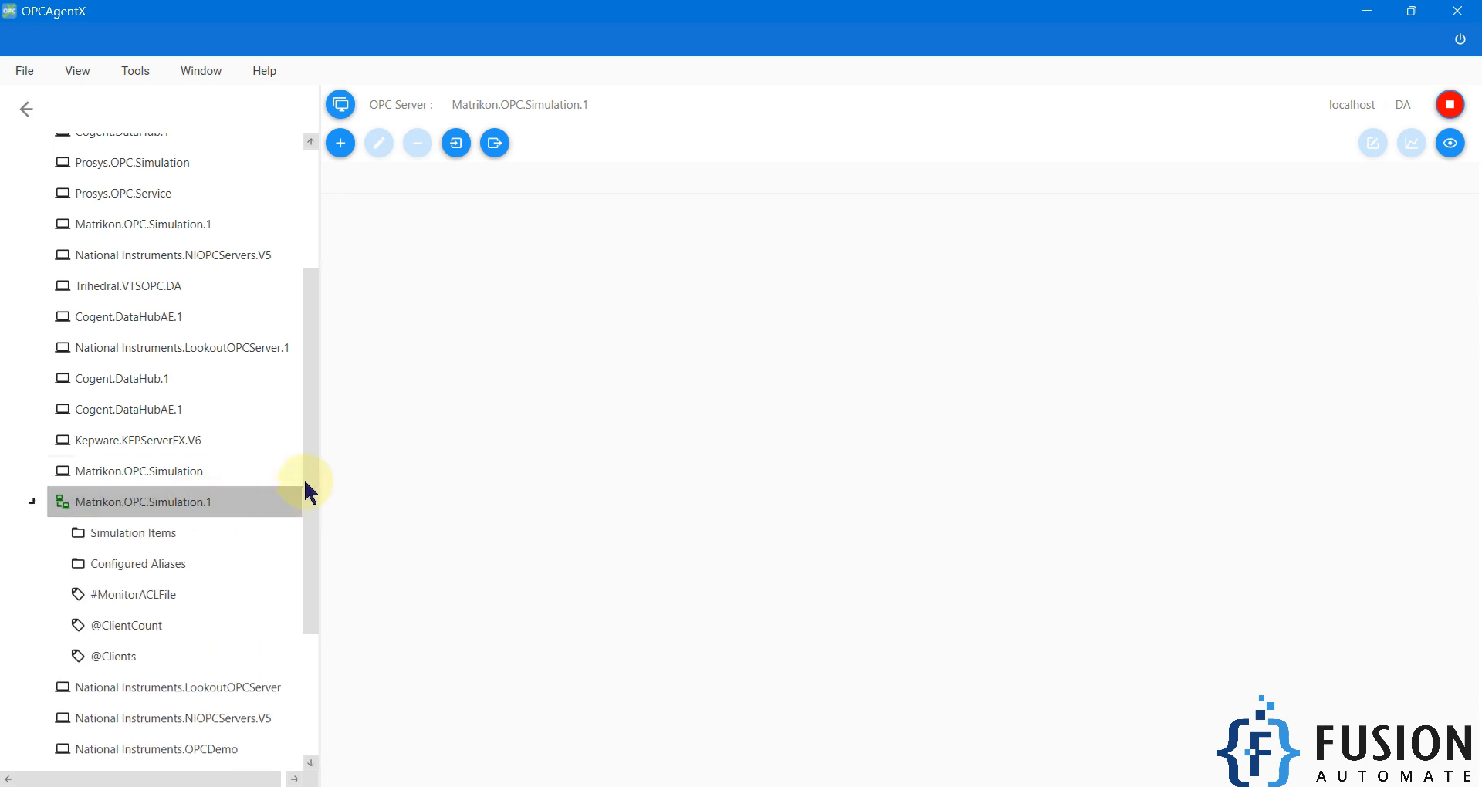
{"action": "left_click_drag", "start_coordinate": [312, 502], "coordinate": [307, 553]}
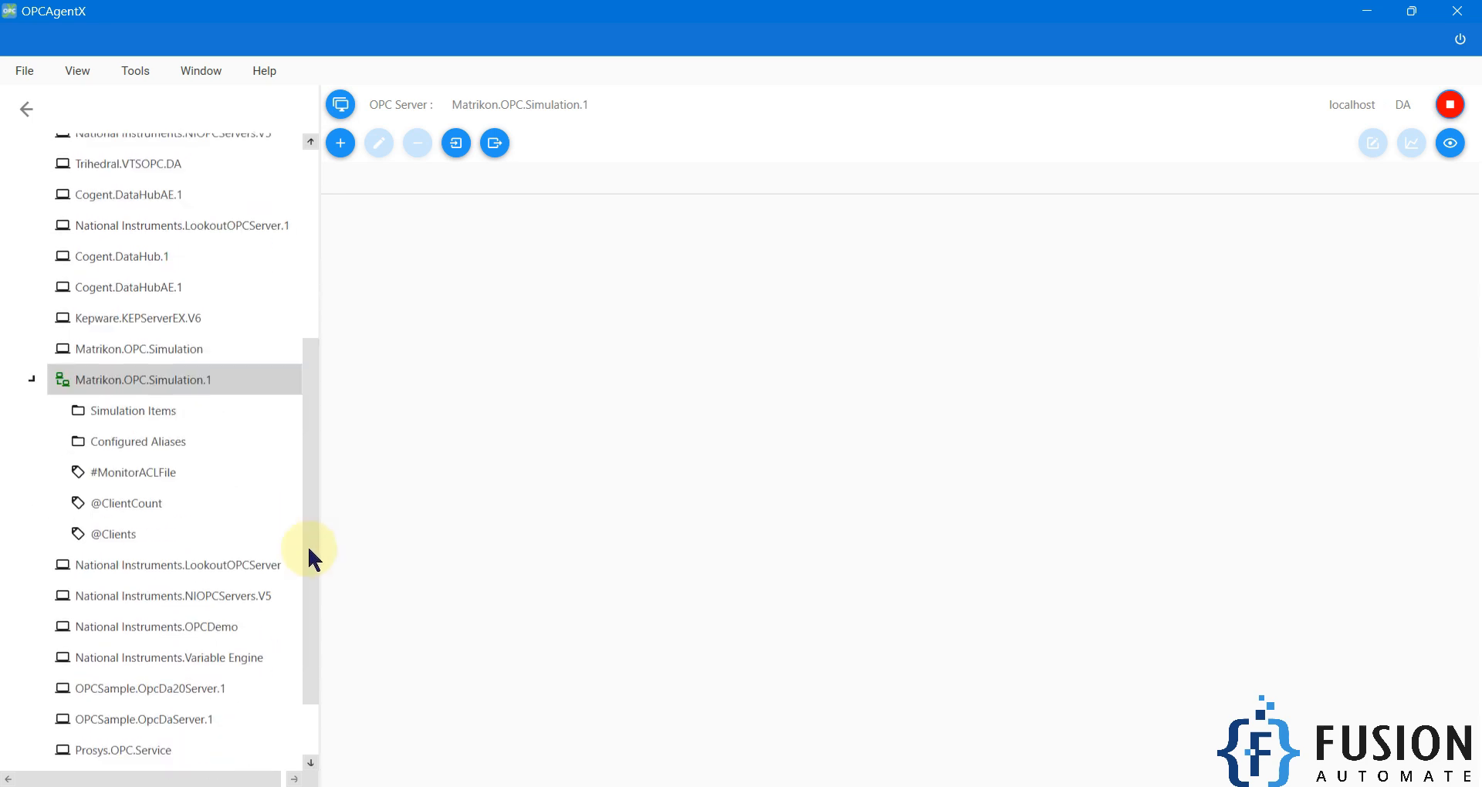
{"action": "left_click", "coordinate": [176, 412]}
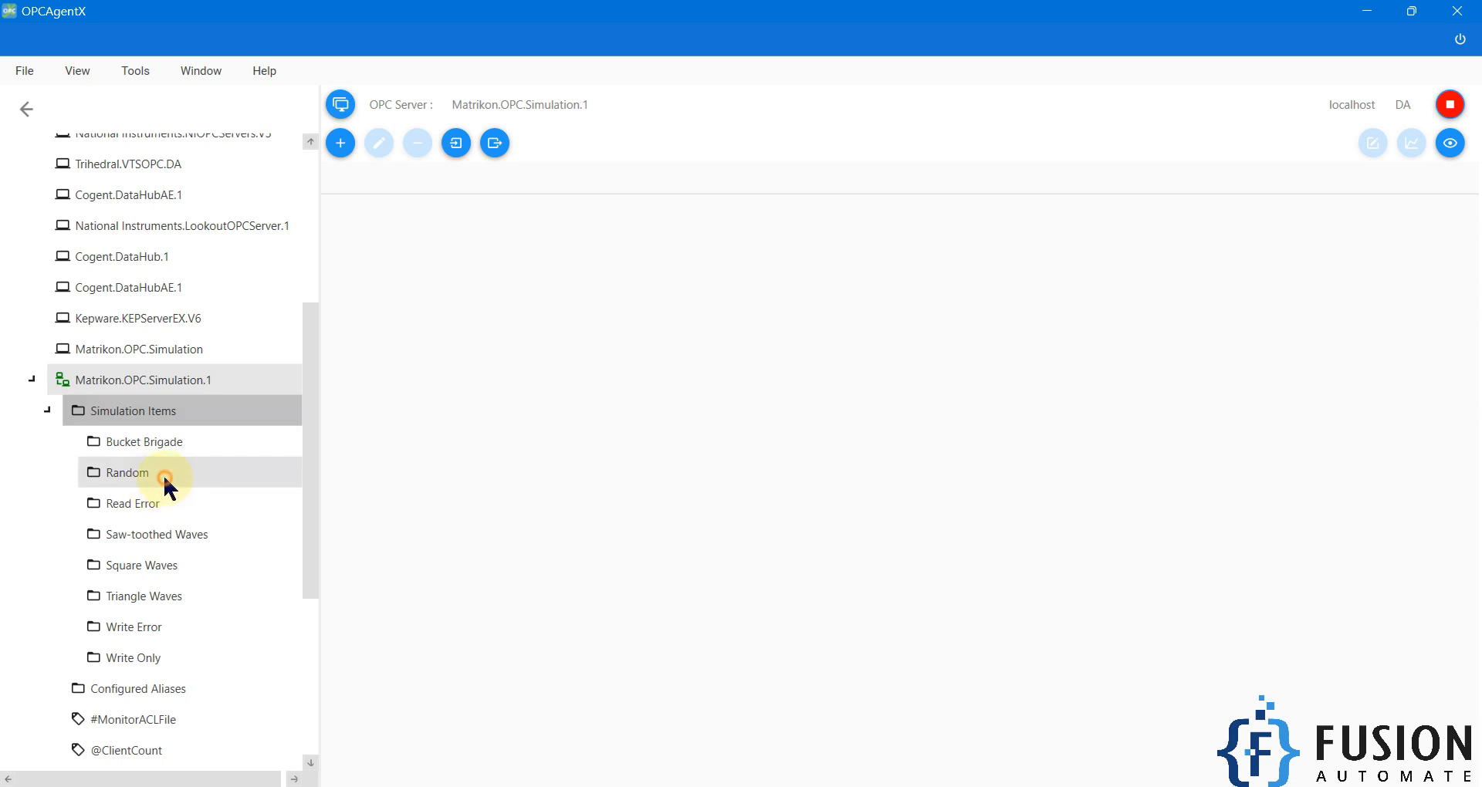
{"action": "left_click", "coordinate": [164, 485]}
Step: Add the Random tags Int1, Int2 and Int4 to monitoring
{"action": "left_click_drag", "start_coordinate": [314, 421], "coordinate": [315, 517]}
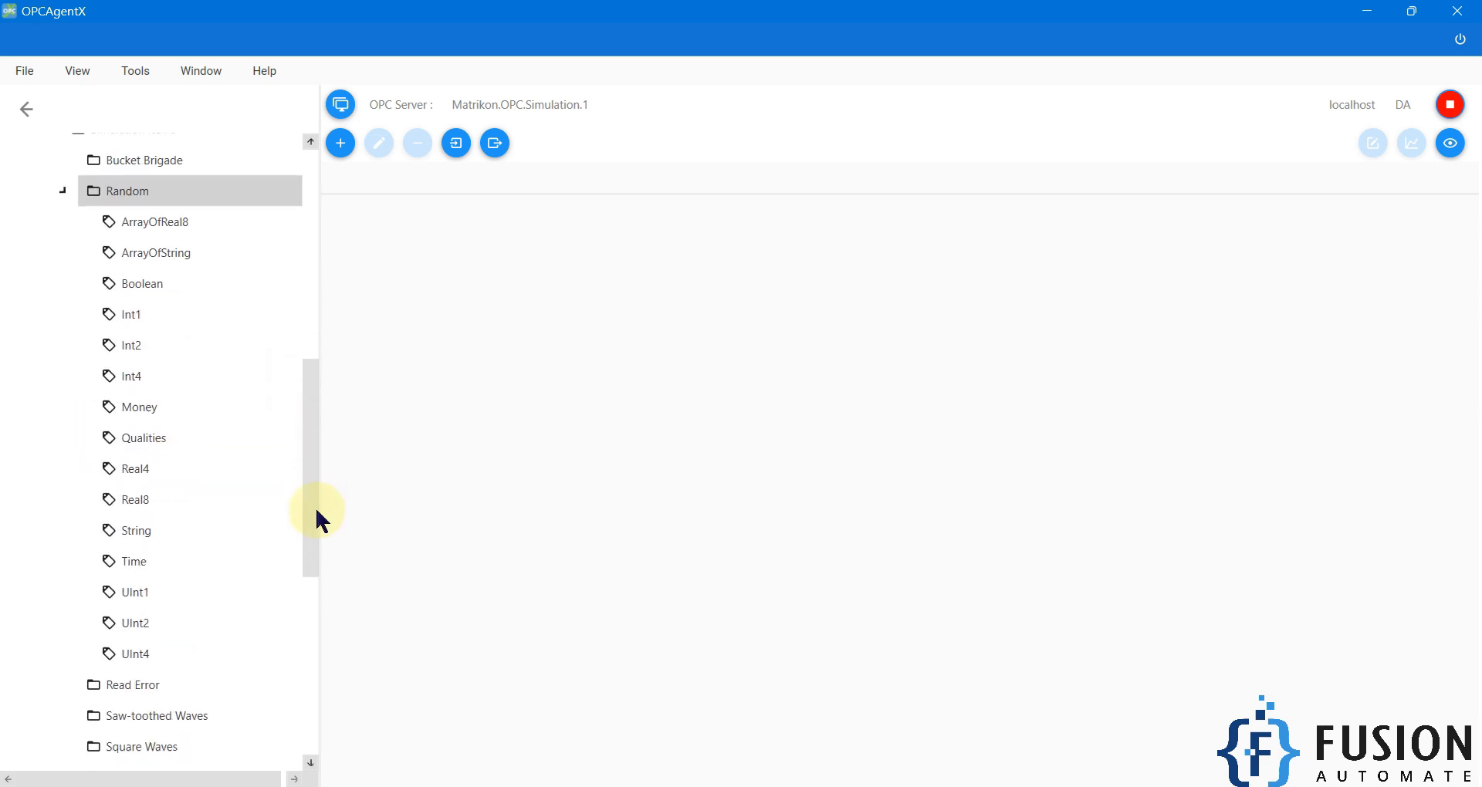
{"action": "left_click", "coordinate": [193, 321]}
{"action": "right_click", "coordinate": [193, 320]}
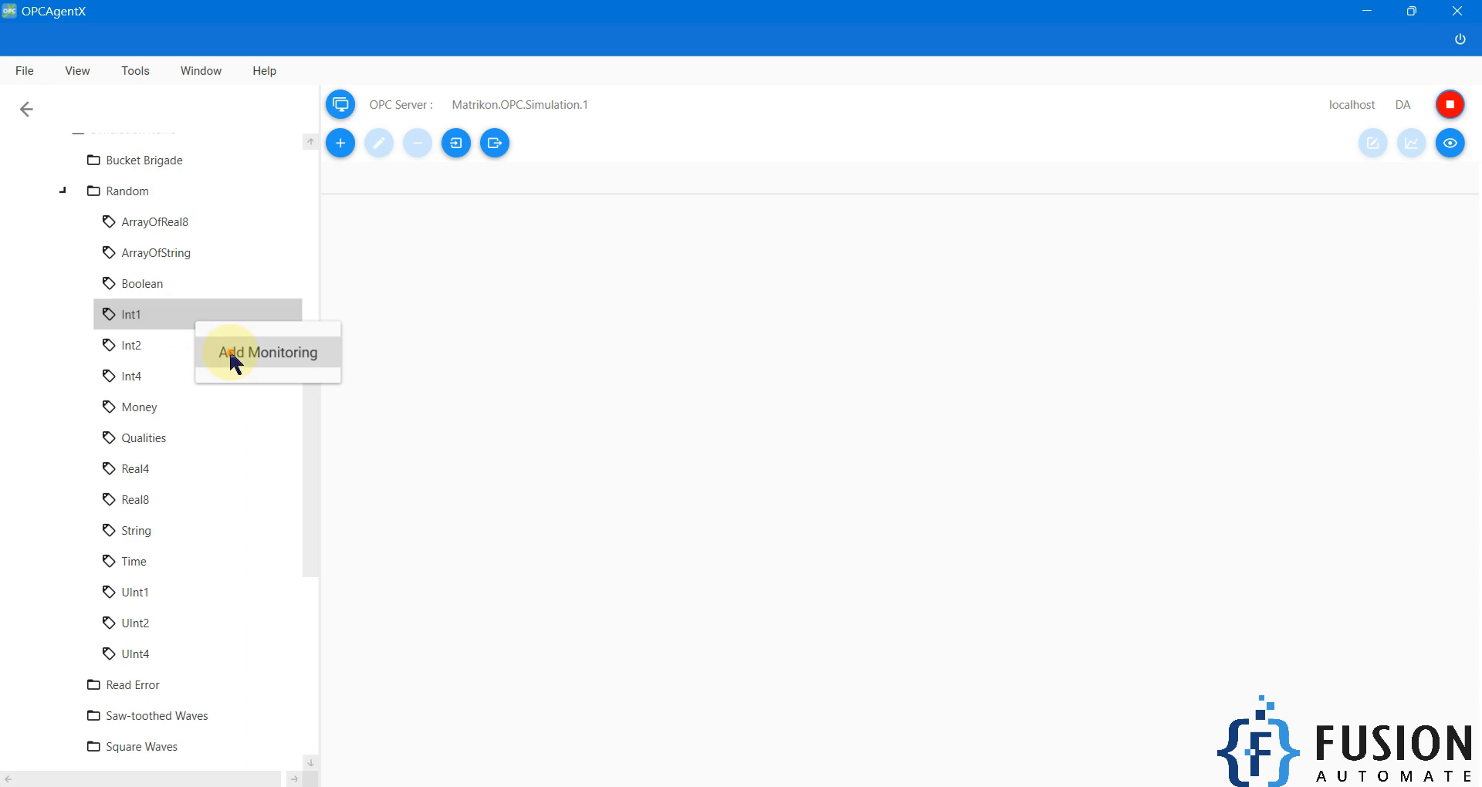
{"action": "left_click", "coordinate": [231, 352]}
{"action": "right_click", "coordinate": [161, 347]}
{"action": "left_click", "coordinate": [199, 383]}
{"action": "right_click", "coordinate": [160, 379]}
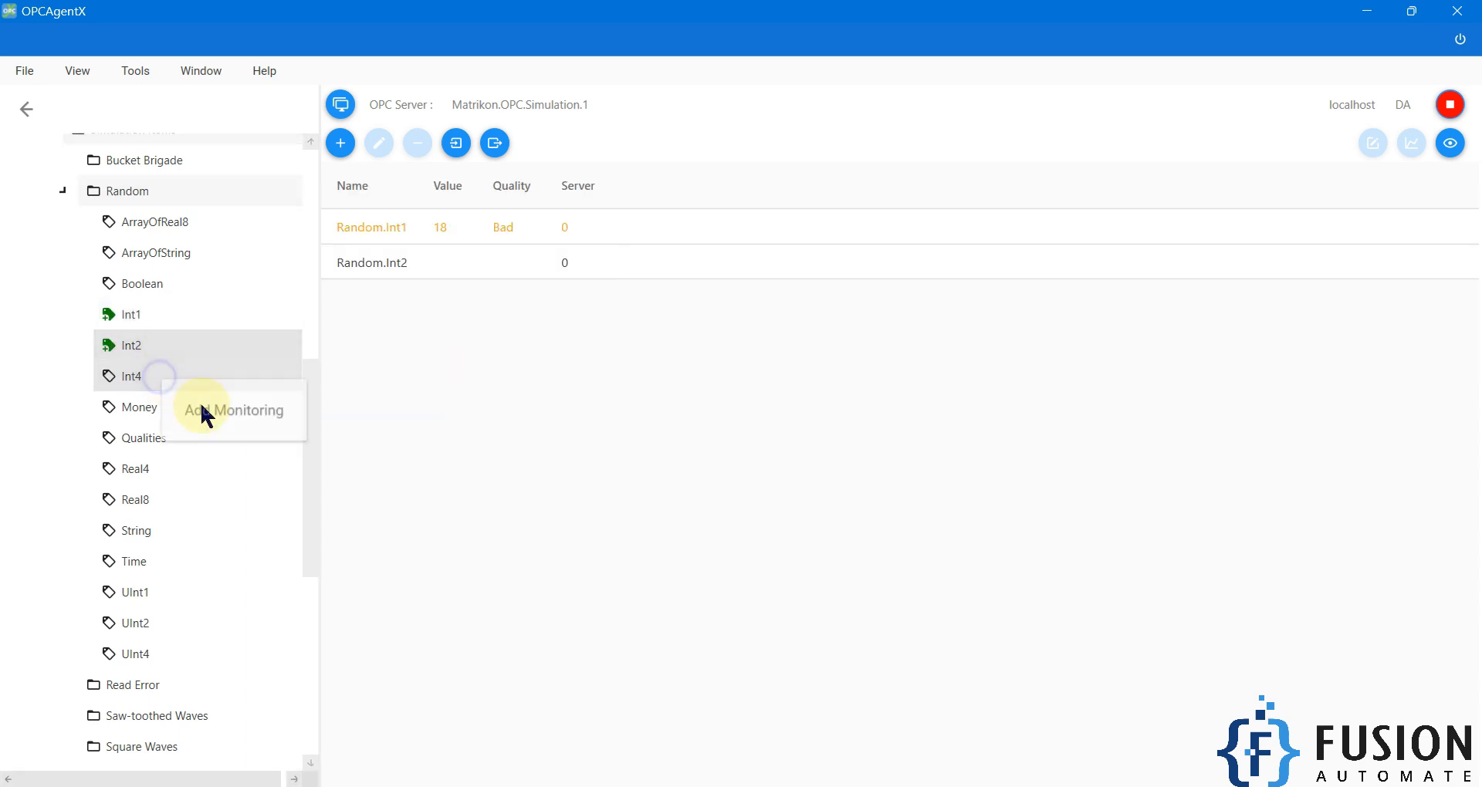
{"action": "left_click", "coordinate": [207, 416]}
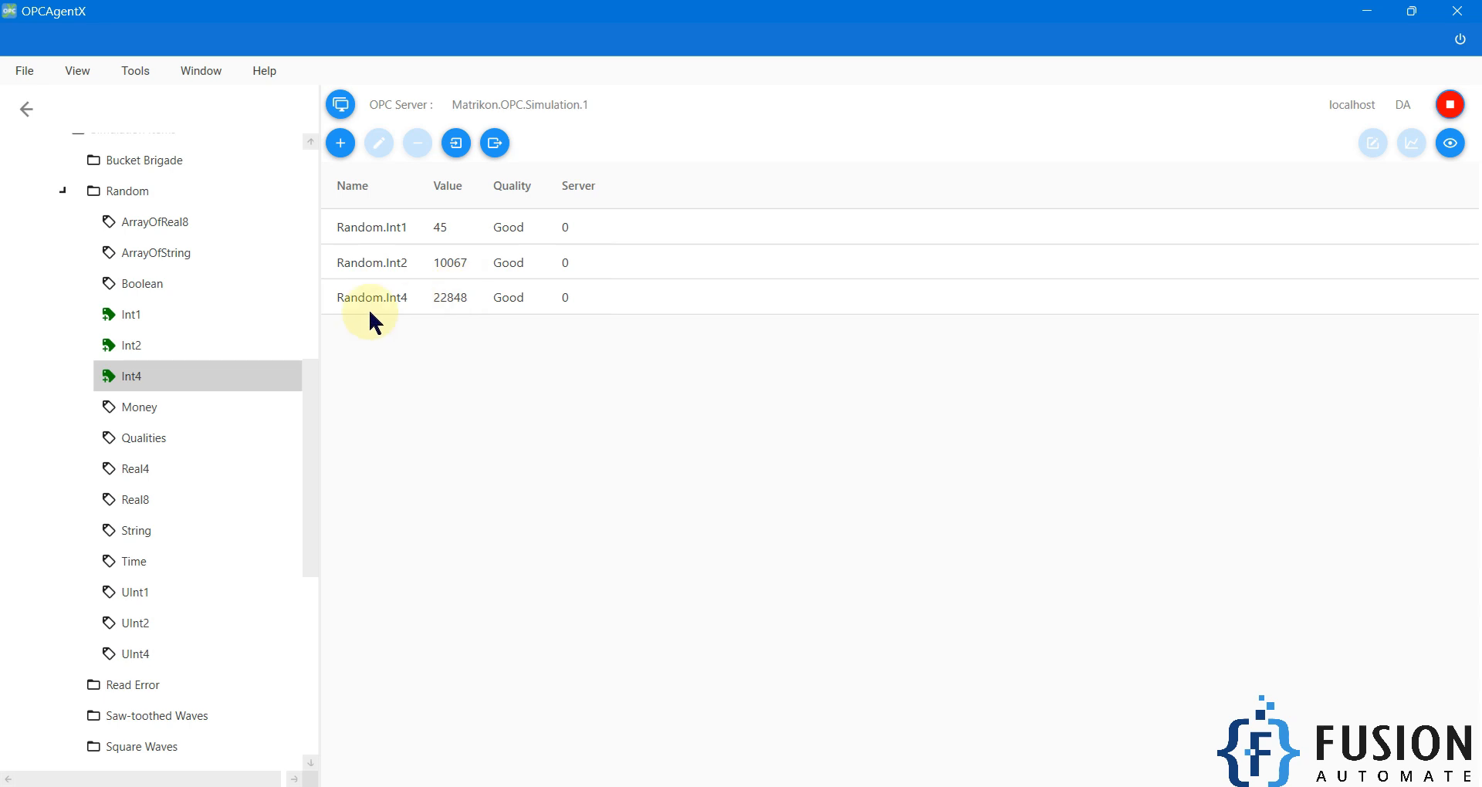
Step: Open the file archive configuration for editing and enable logging with the Single File option
{"action": "left_click", "coordinate": [137, 72]}
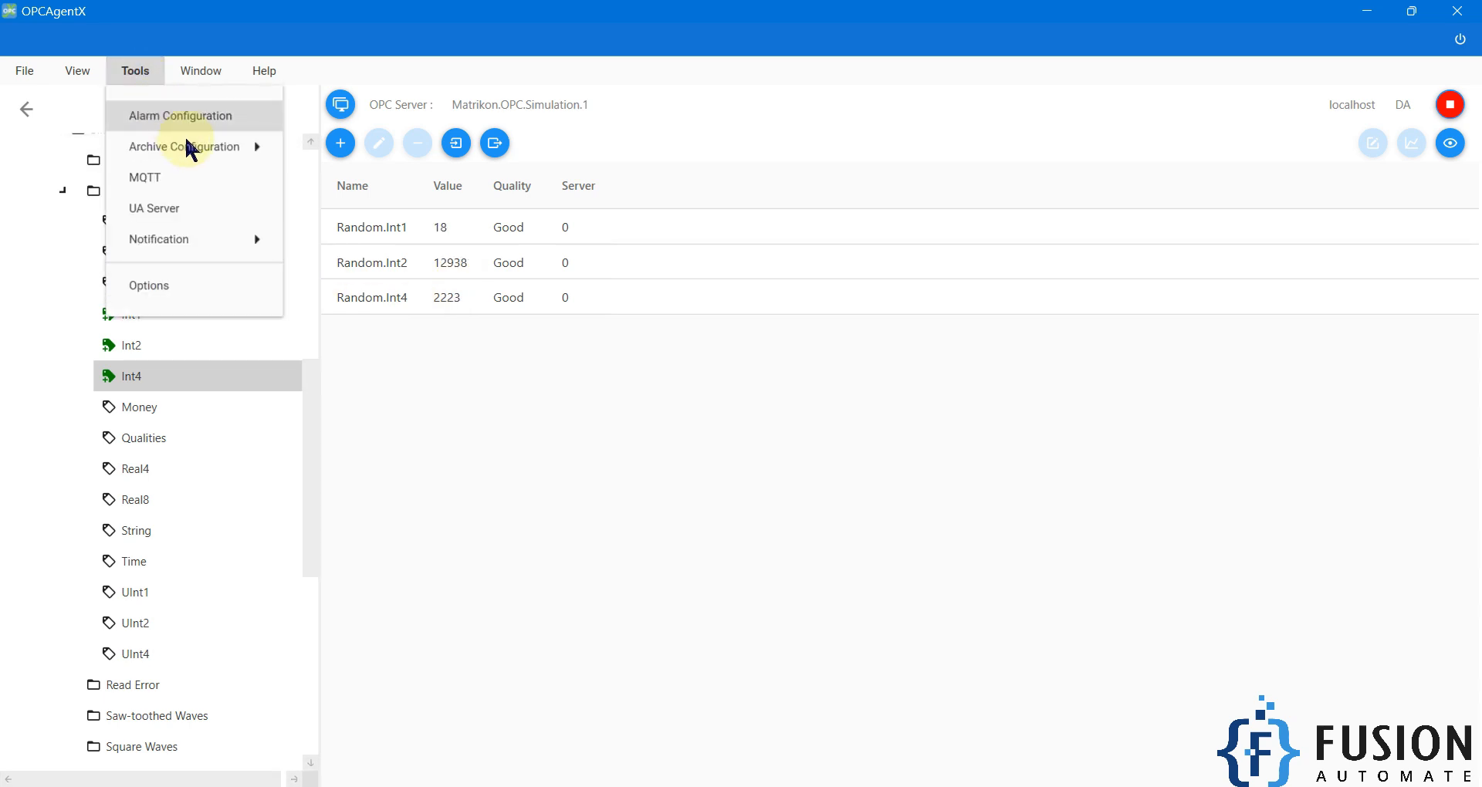
{"action": "mouse_move", "coordinate": [183, 158]}
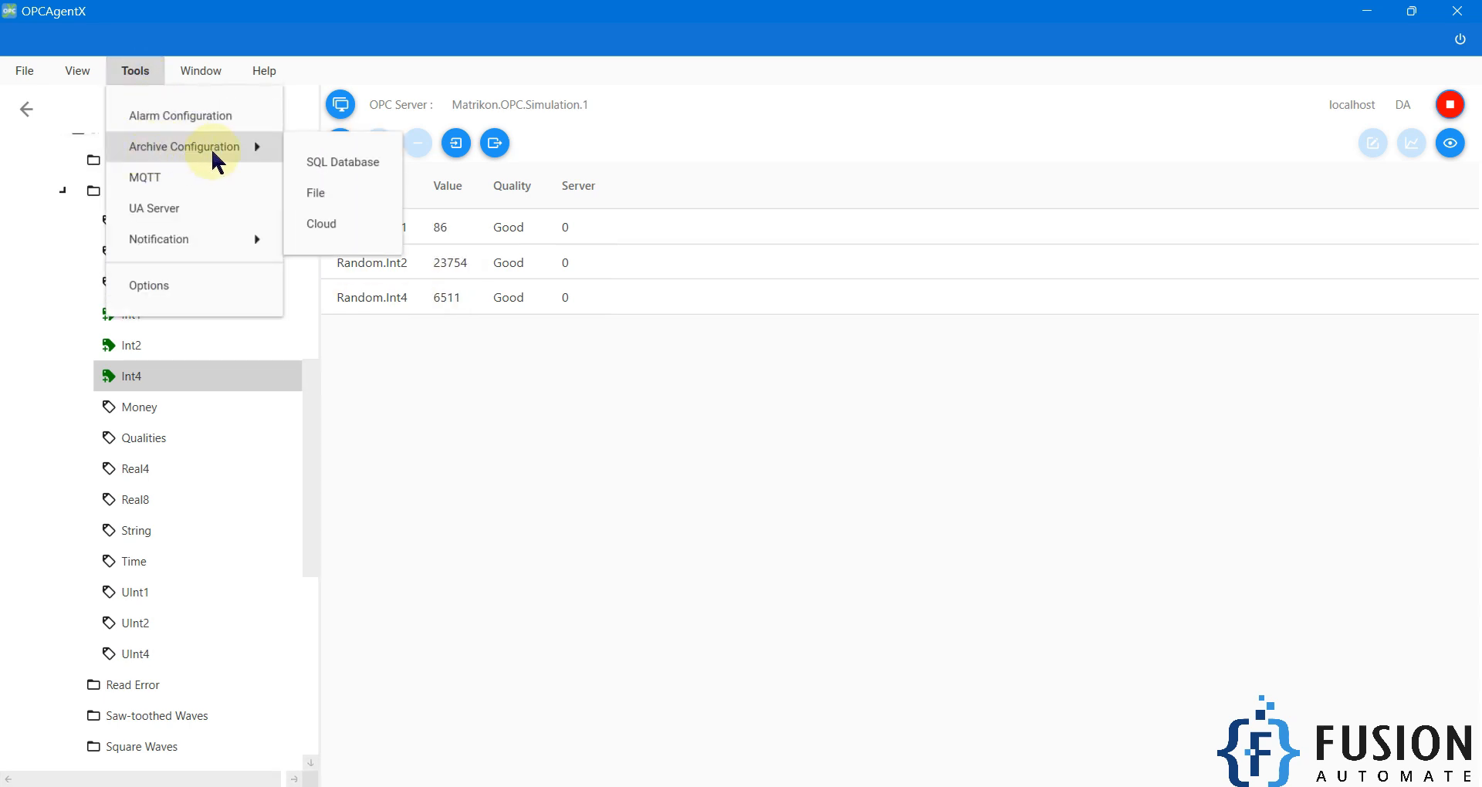
{"action": "left_click", "coordinate": [344, 206]}
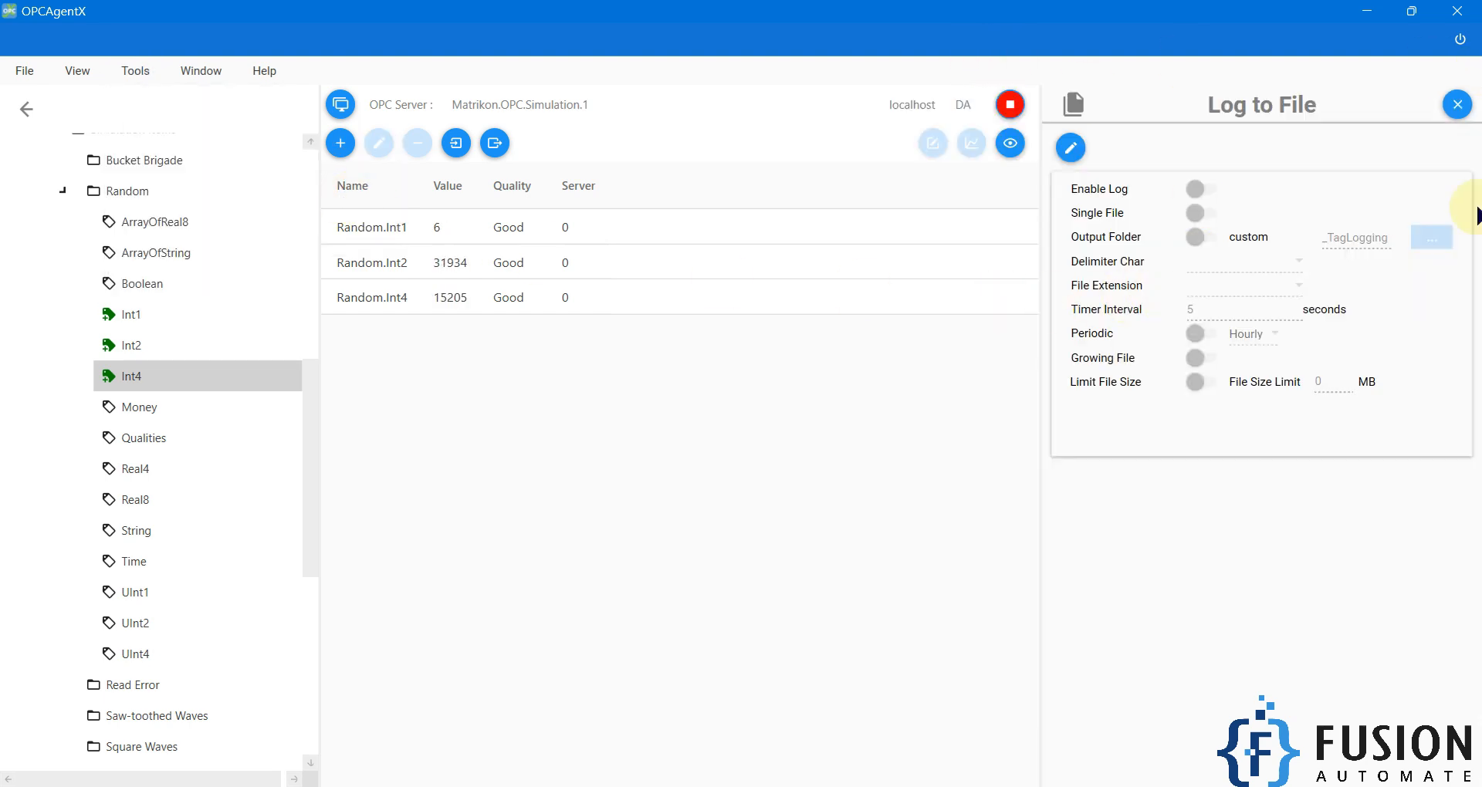
{"action": "left_click", "coordinate": [1073, 151]}
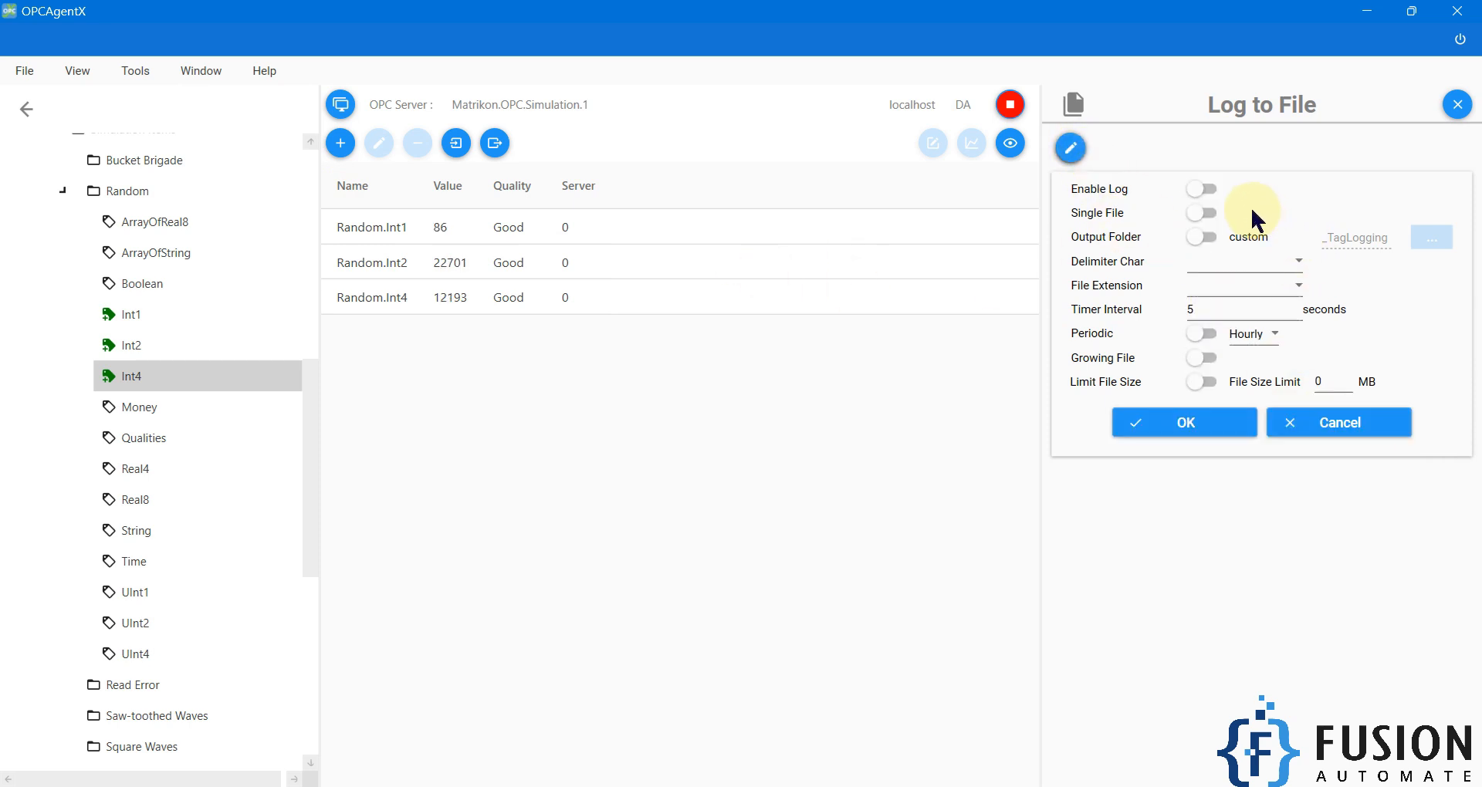
{"action": "left_click", "coordinate": [1200, 188]}
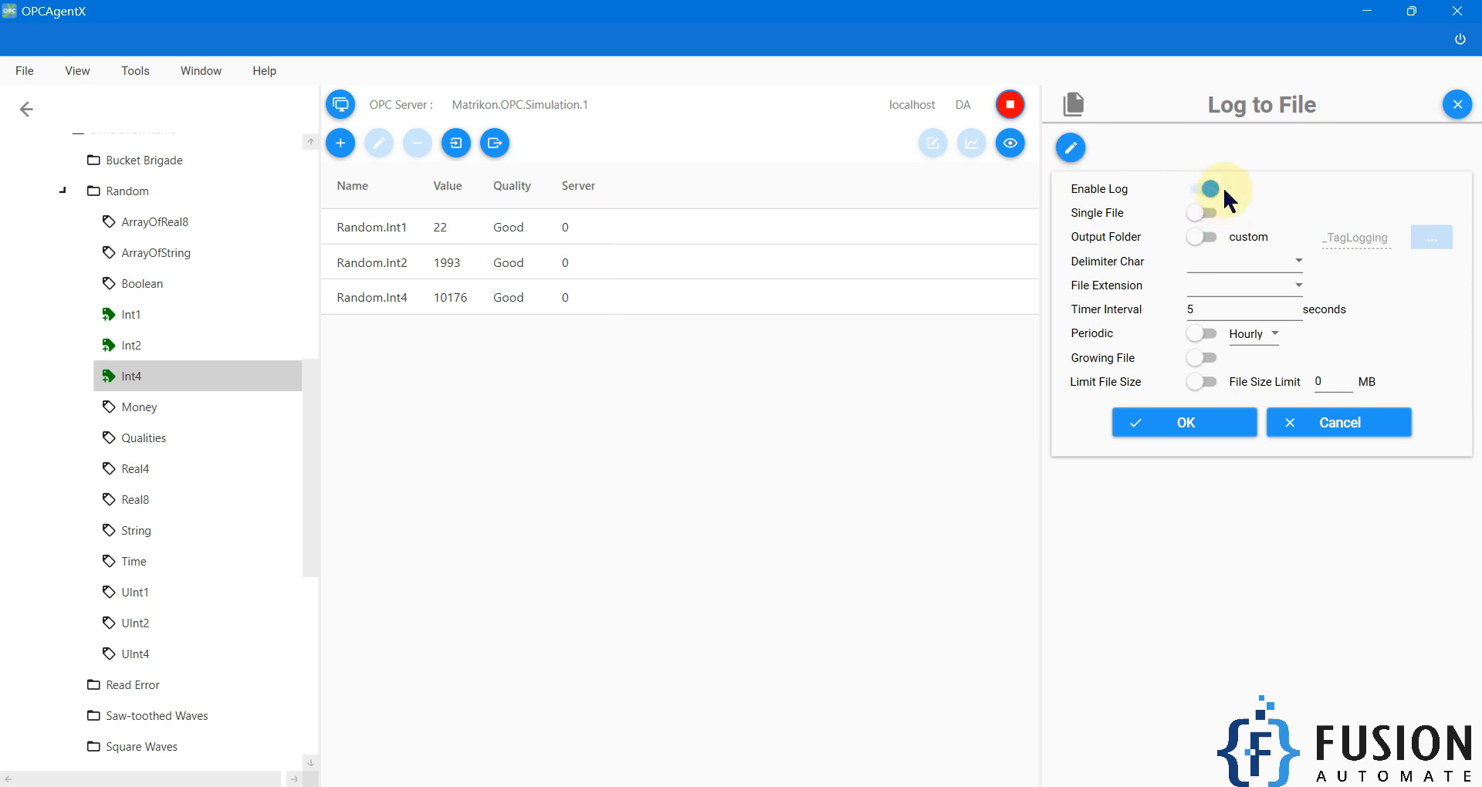
{"action": "left_click", "coordinate": [1193, 217]}
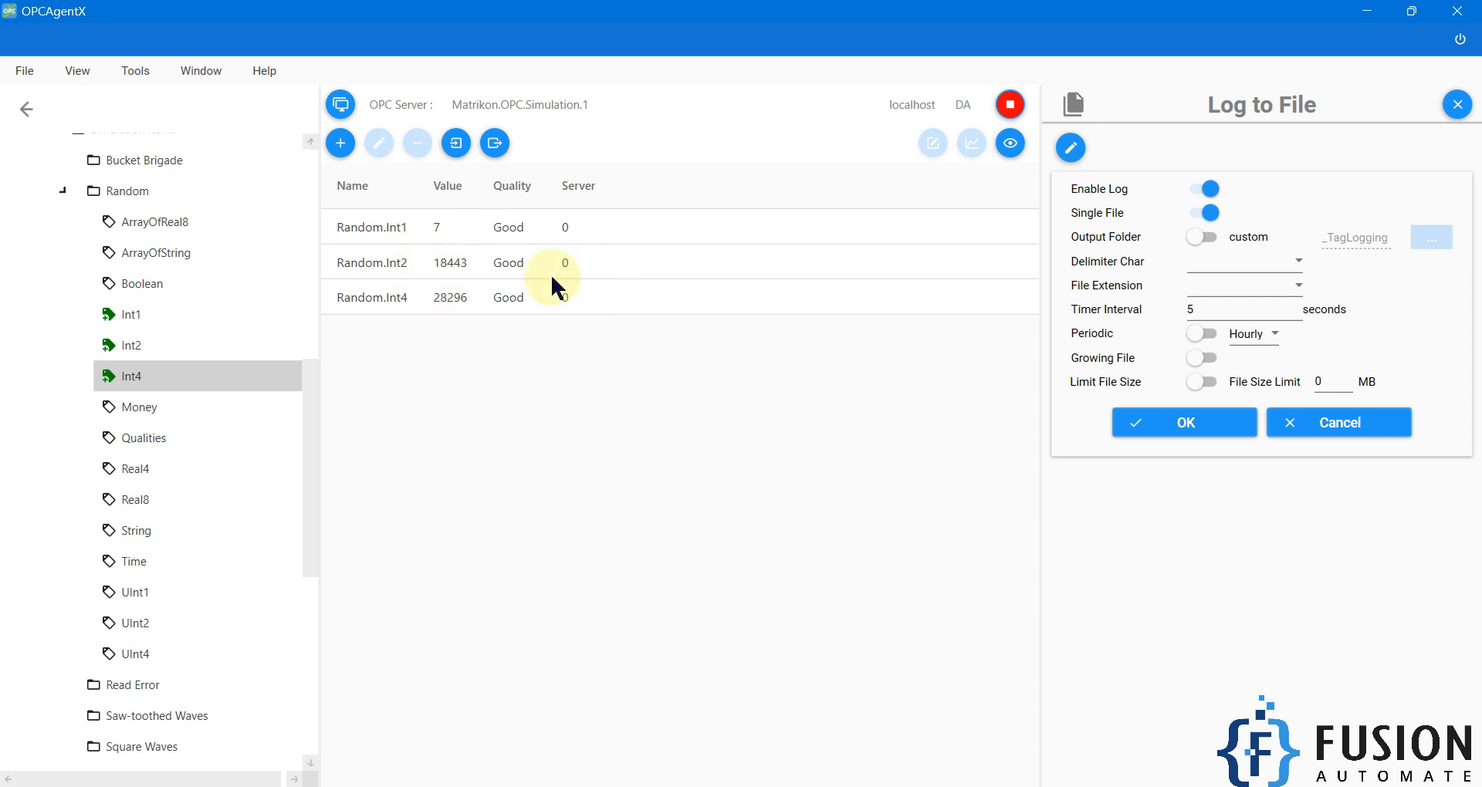
Step: Enable a custom output folder for the log and set it to Desktop\OPCAgentX\TagLogging
{"action": "left_click", "coordinate": [1201, 240]}
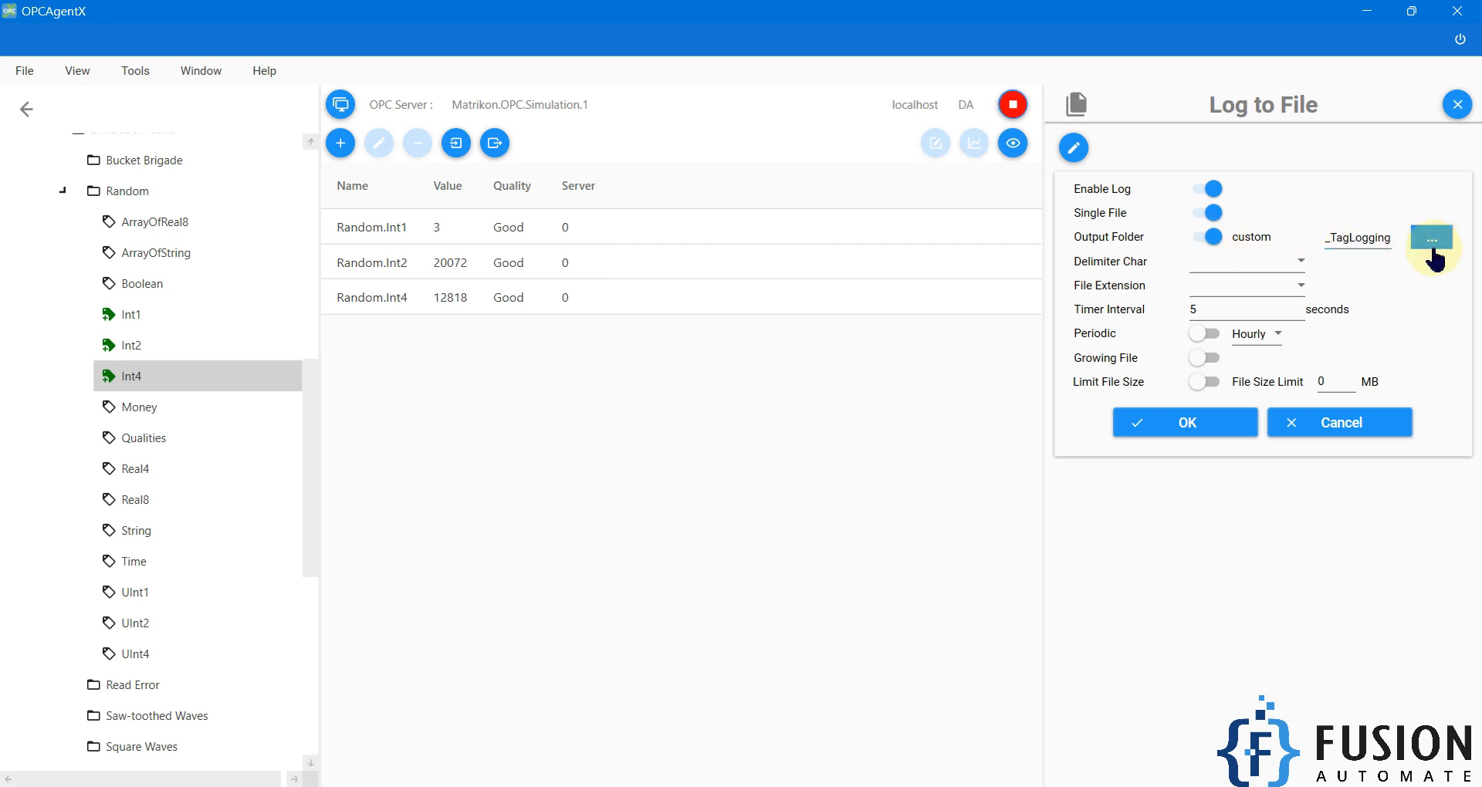
{"action": "left_click", "coordinate": [1433, 251]}
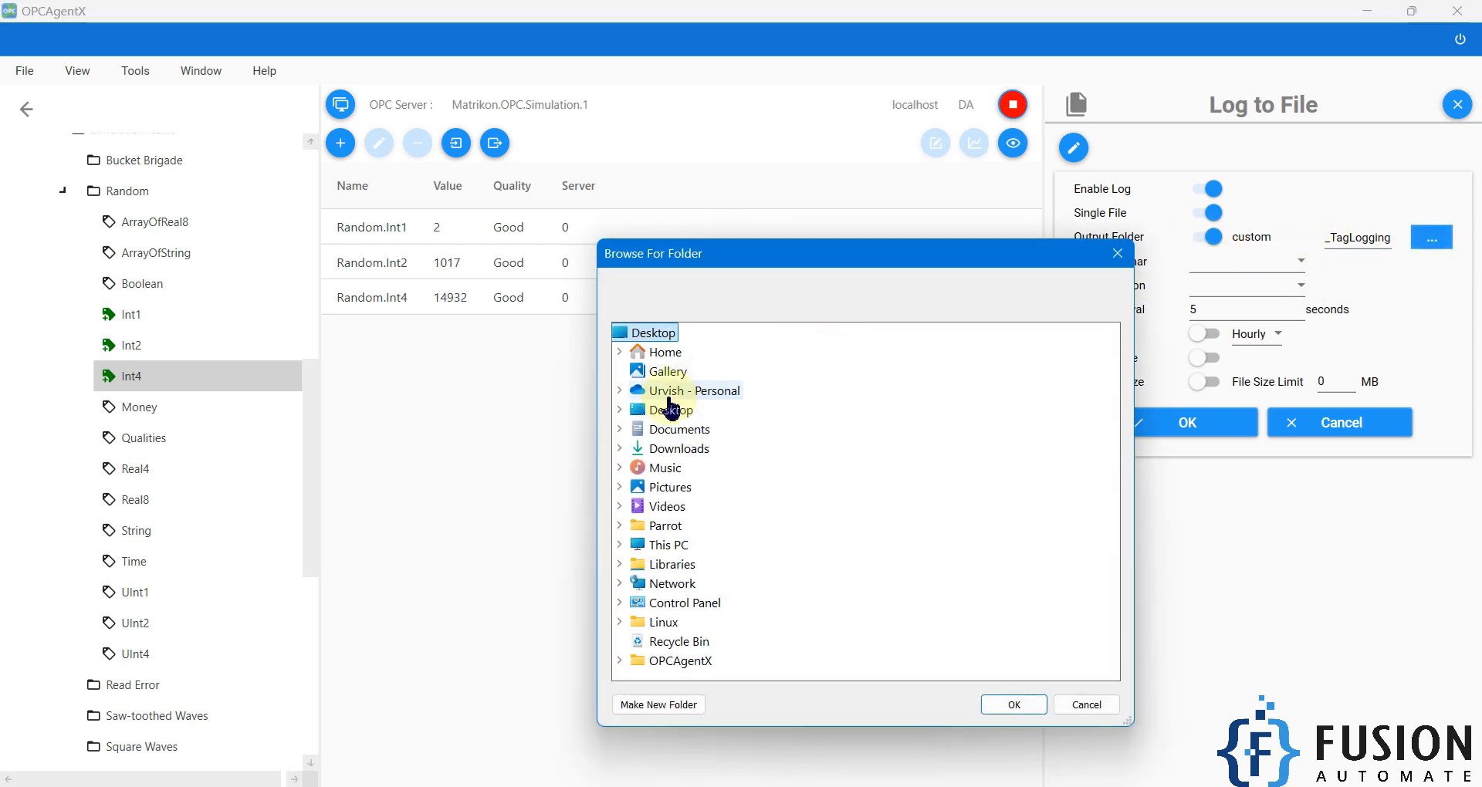
{"action": "left_click", "coordinate": [619, 410]}
{"action": "left_click", "coordinate": [699, 449]}
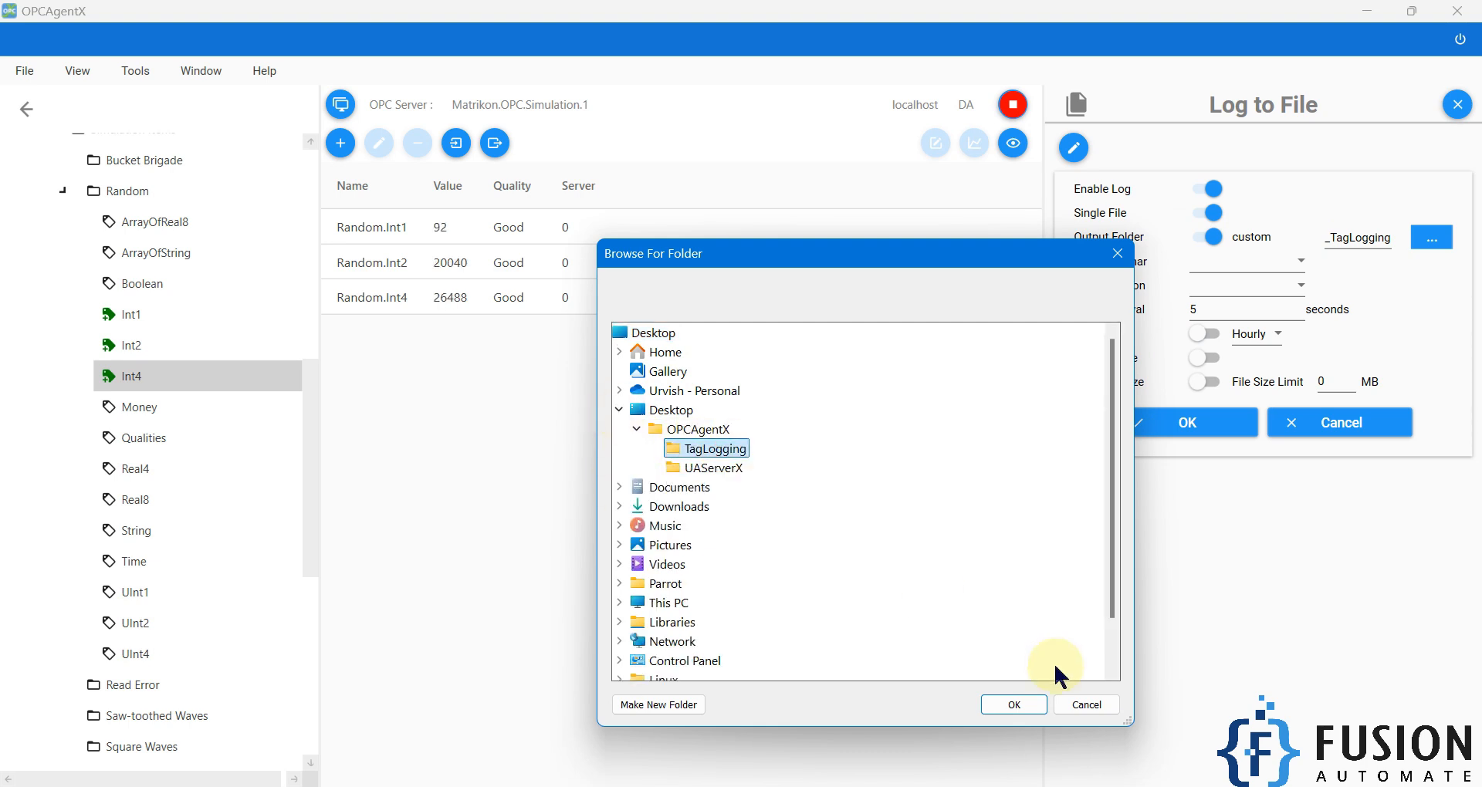
{"action": "left_click", "coordinate": [1018, 706]}
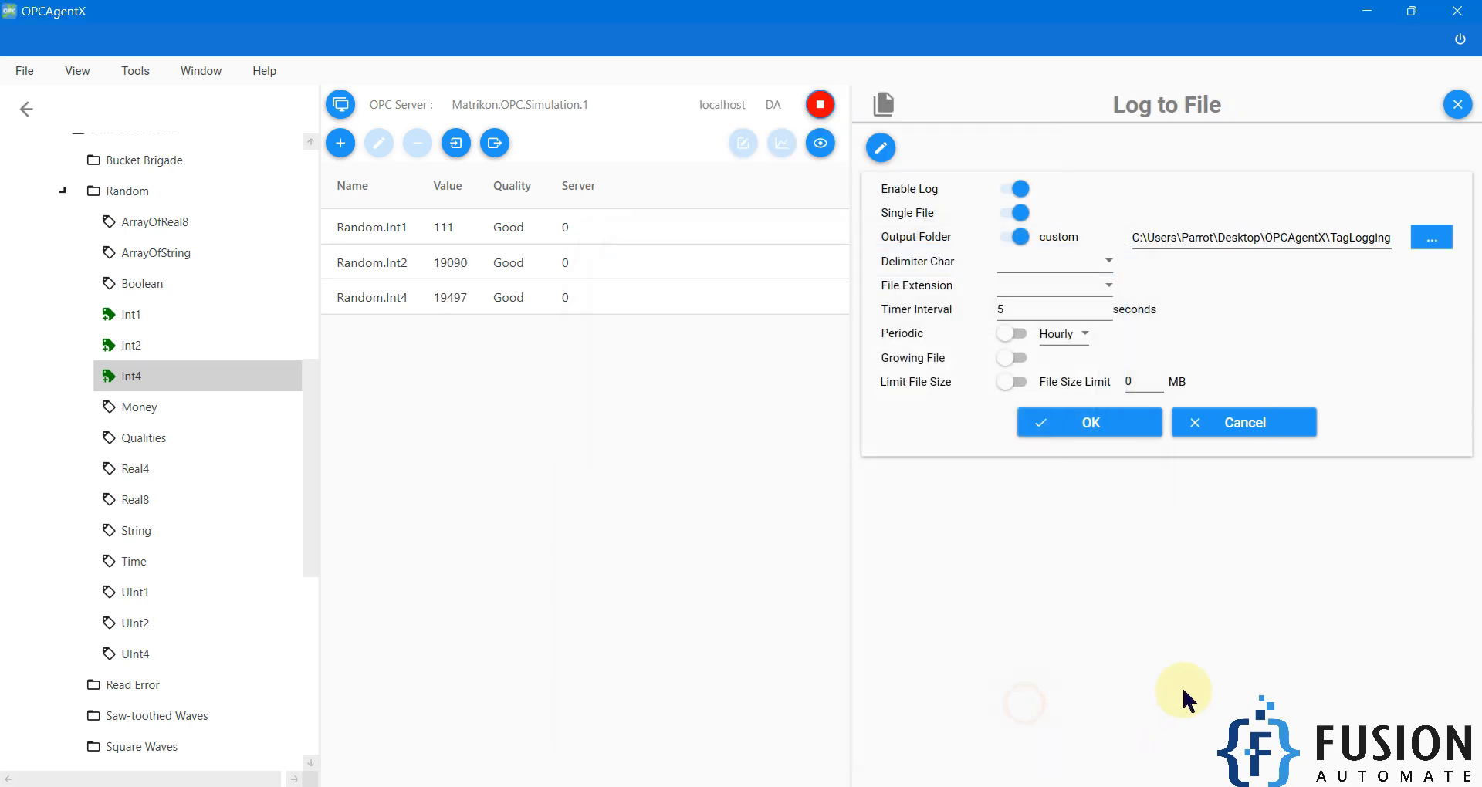
{"action": "triple_click", "coordinate": [1282, 240]}
Step: Set the log file's delimiter character to Comma and its file extension to CSV
{"action": "left_click", "coordinate": [1109, 266]}
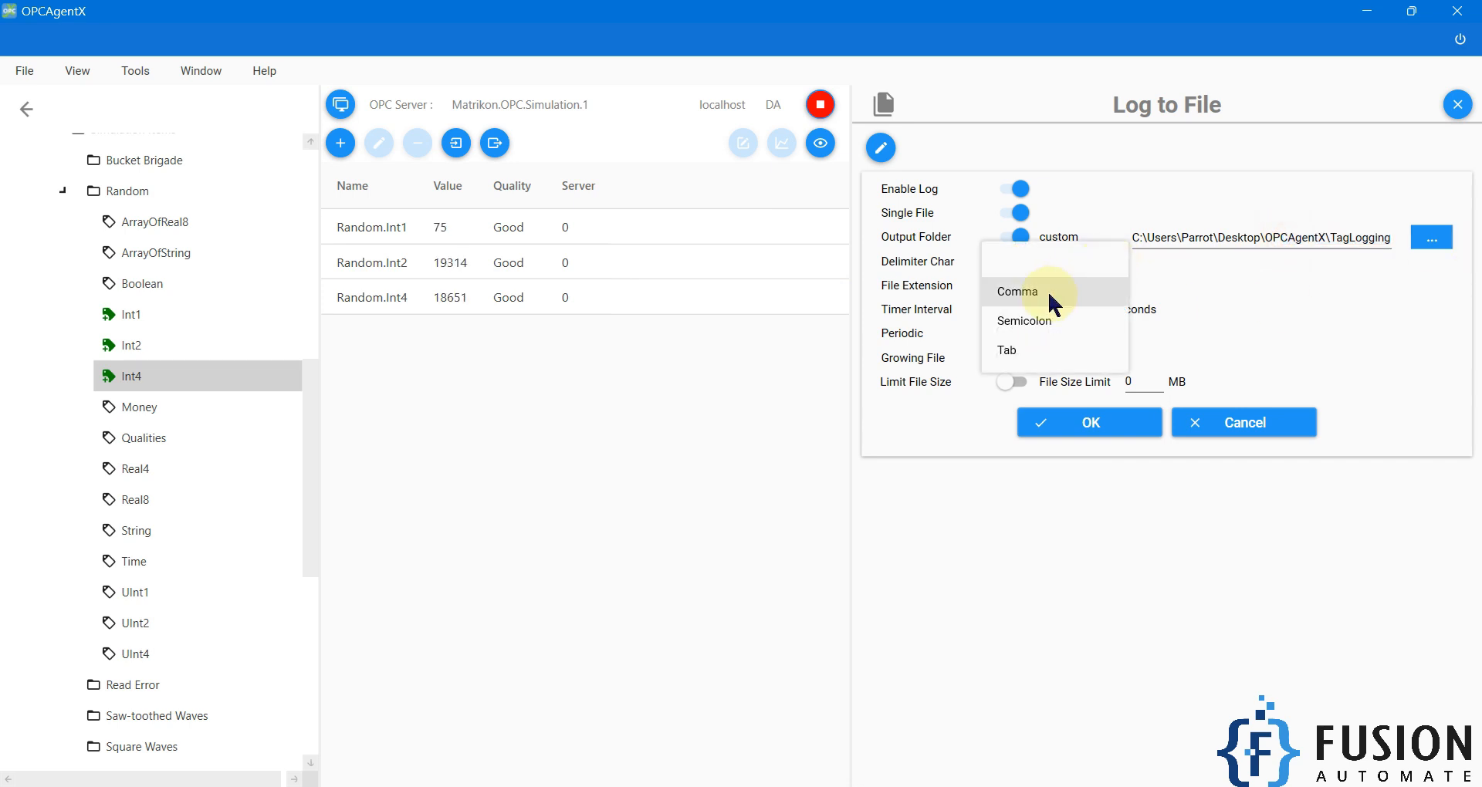
{"action": "left_click", "coordinate": [1050, 293]}
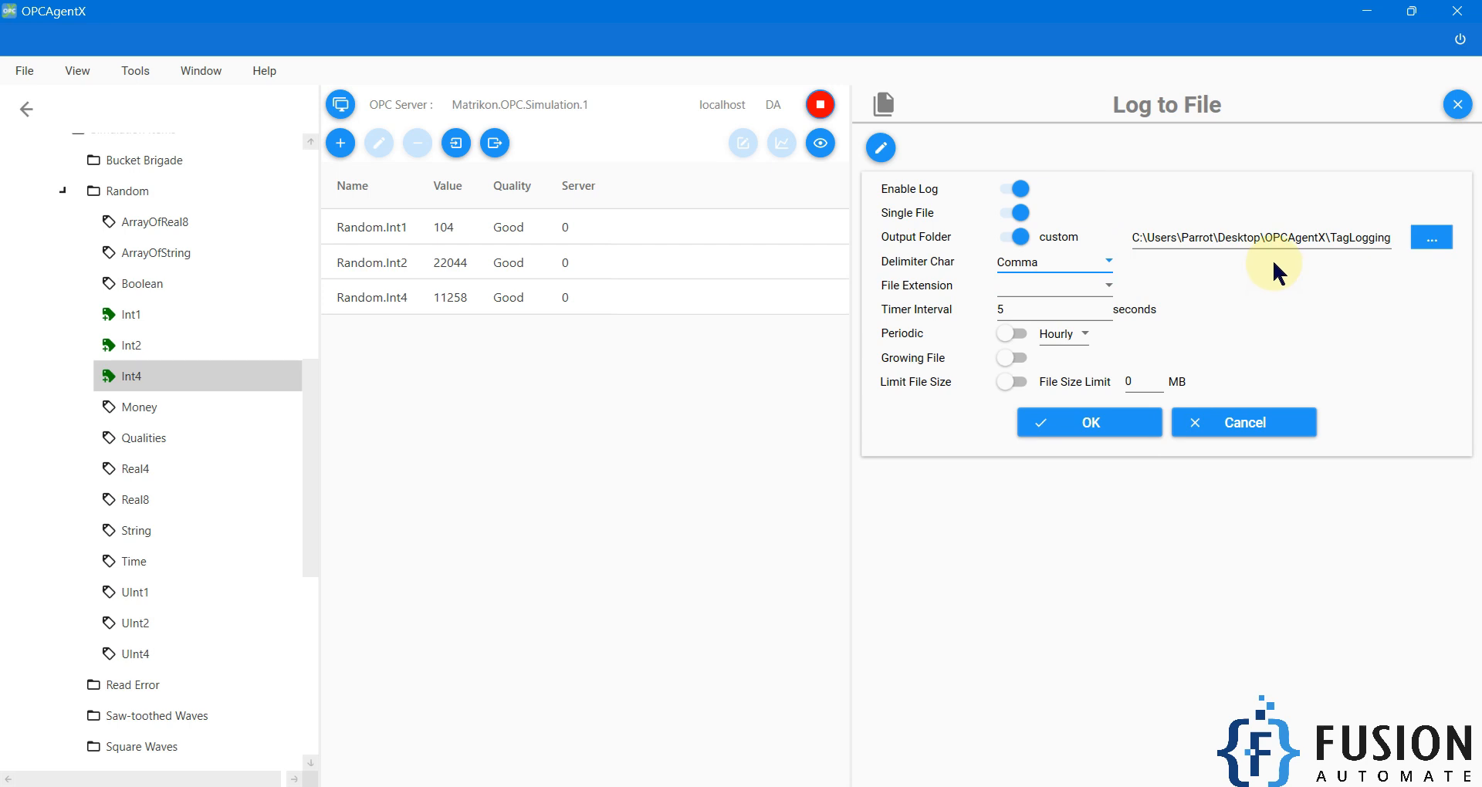
{"action": "left_click", "coordinate": [1097, 288]}
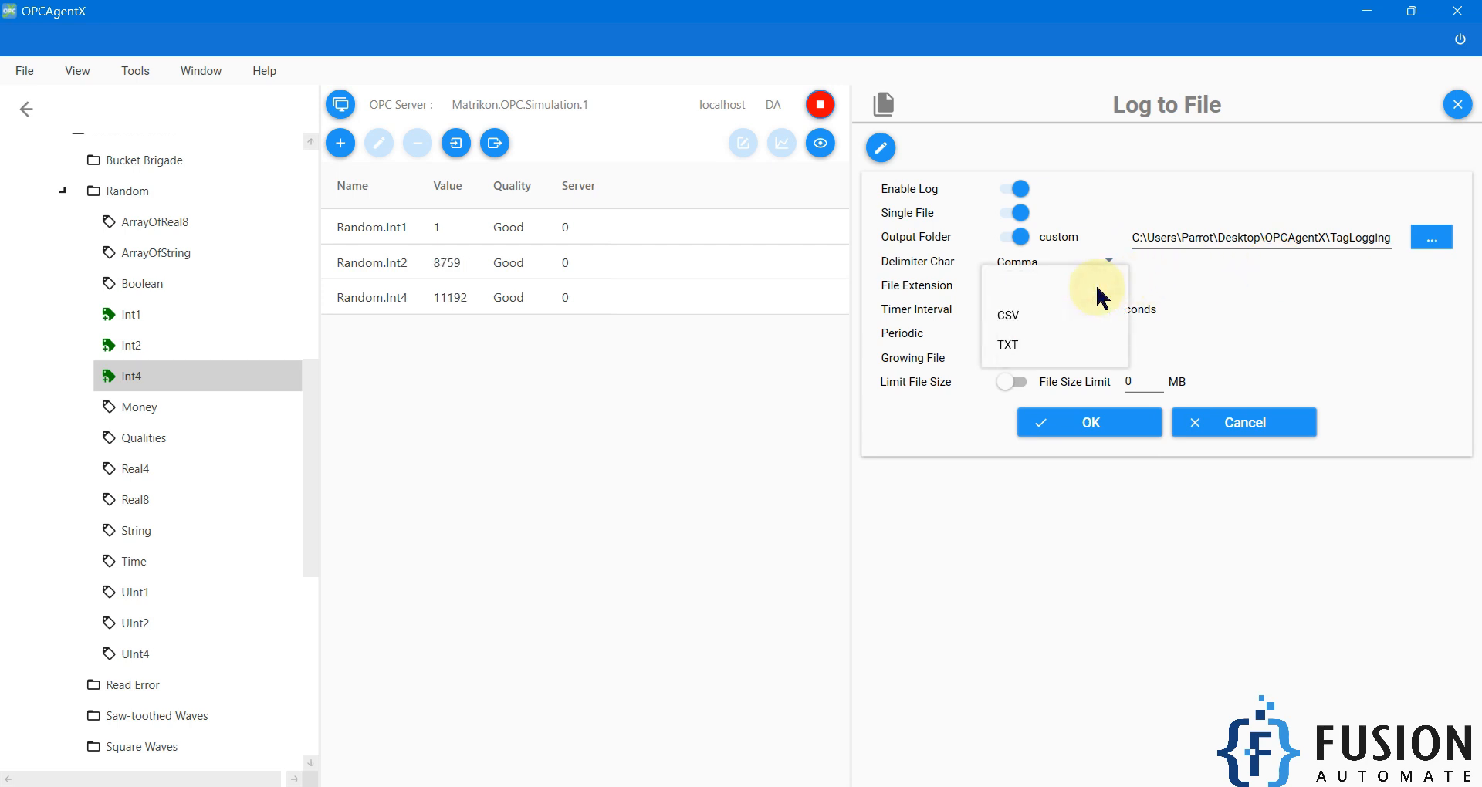
{"action": "left_click", "coordinate": [1038, 318]}
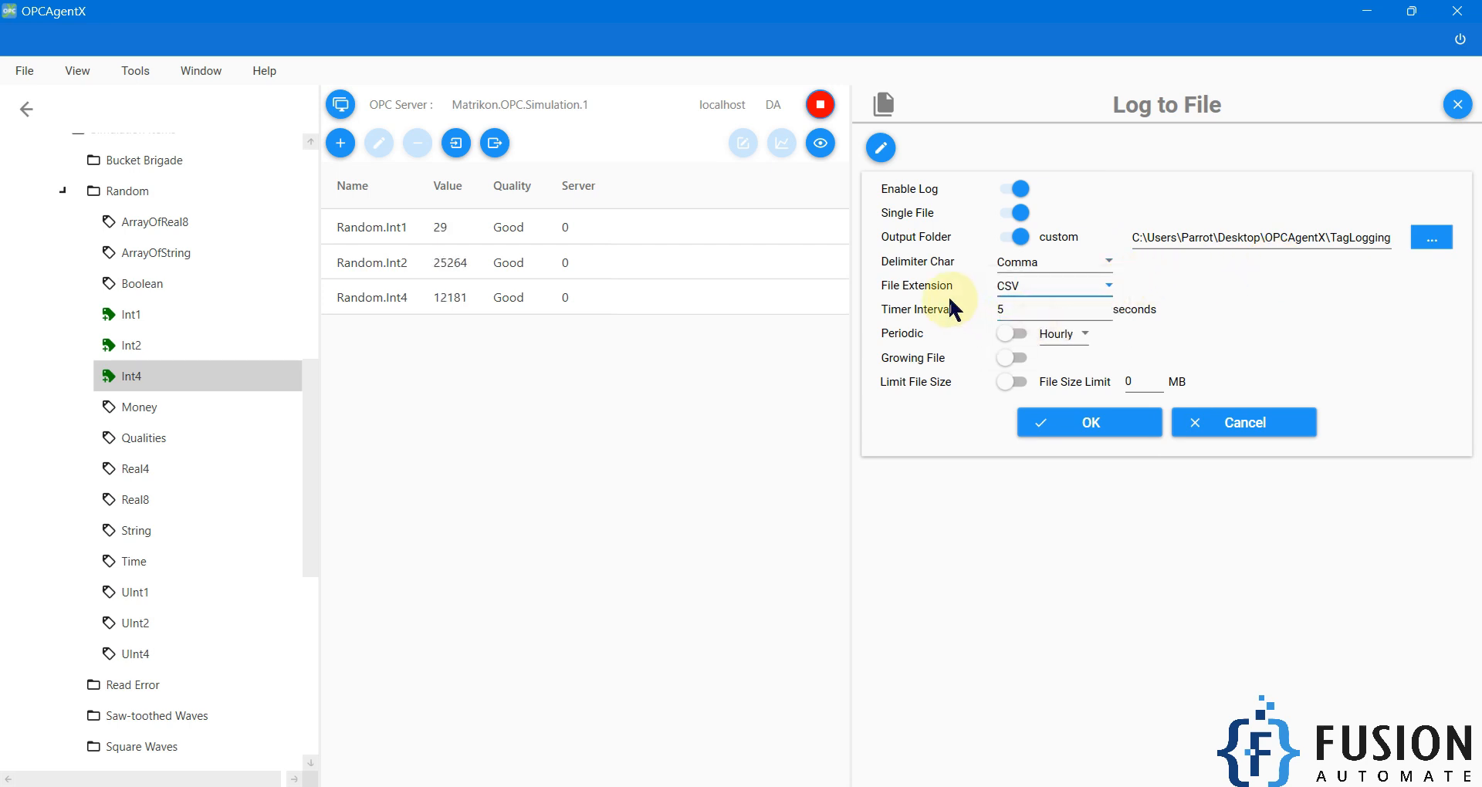
Step: Keep the timer interval at 5 seconds, enable the Periodic (Hourly) and Growing File options, and apply the log settings
{"action": "left_click", "coordinate": [998, 311]}
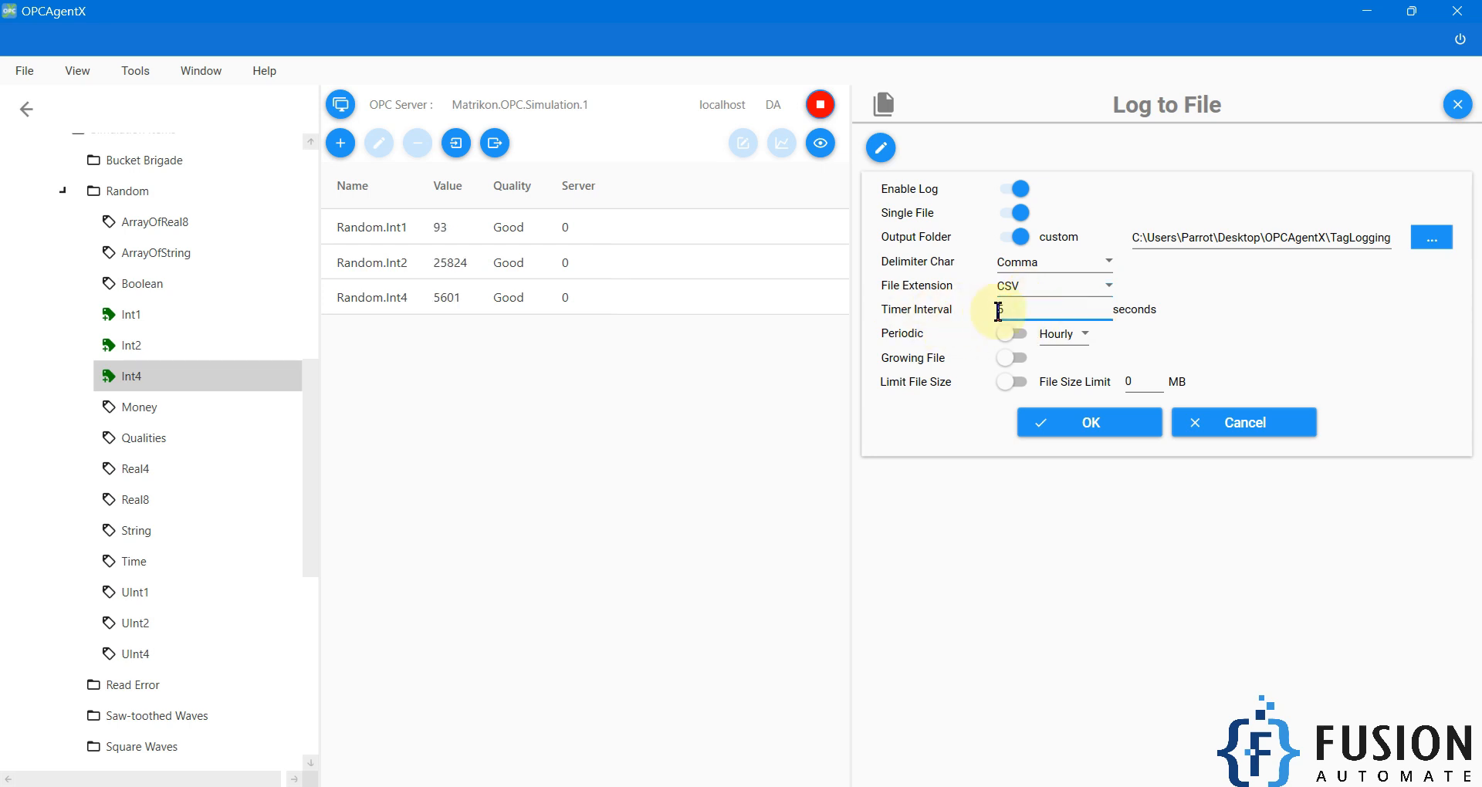
{"action": "left_click", "coordinate": [923, 310]}
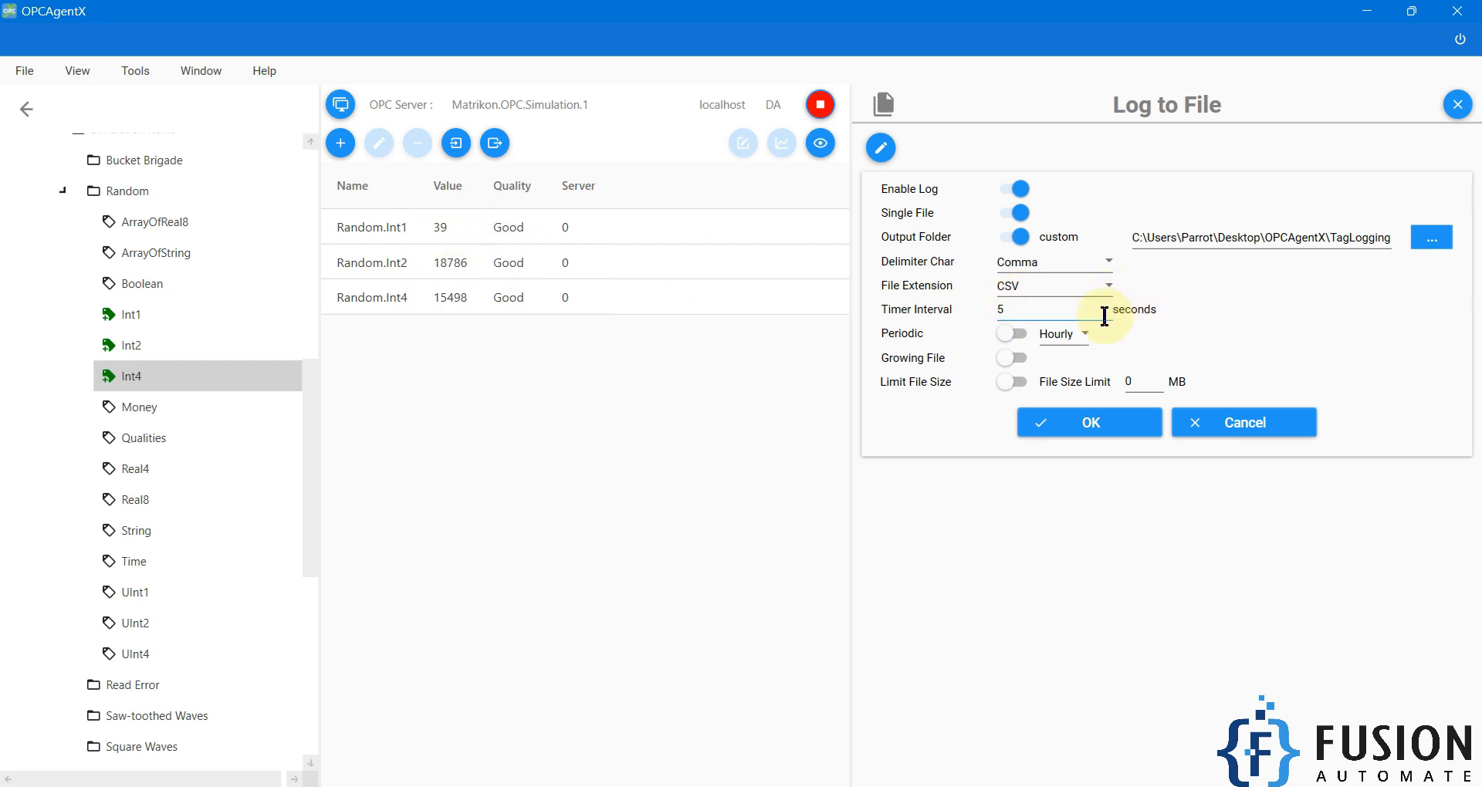
{"action": "left_click", "coordinate": [1037, 308]}
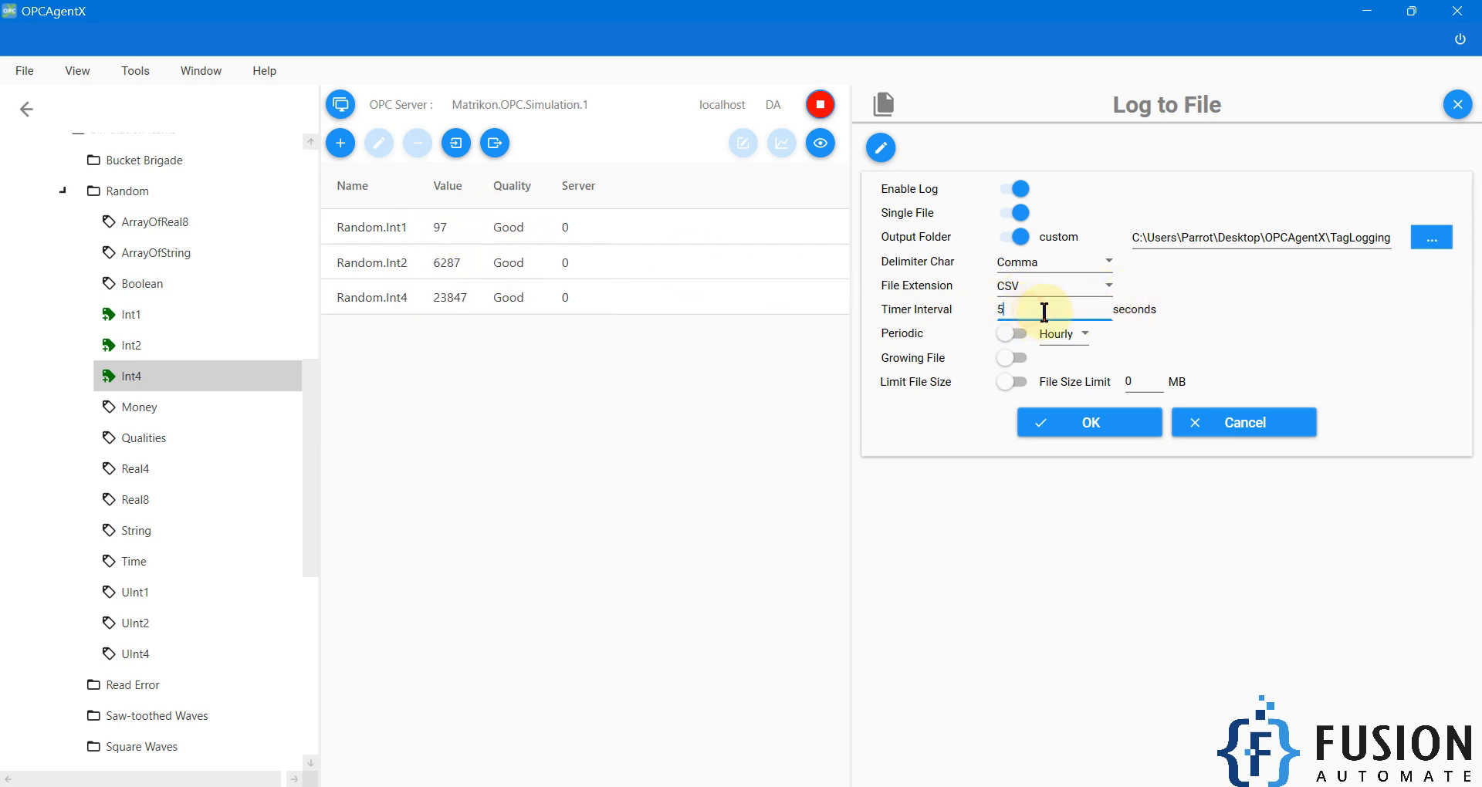
{"action": "left_click_drag", "start_coordinate": [1038, 309], "coordinate": [987, 308]}
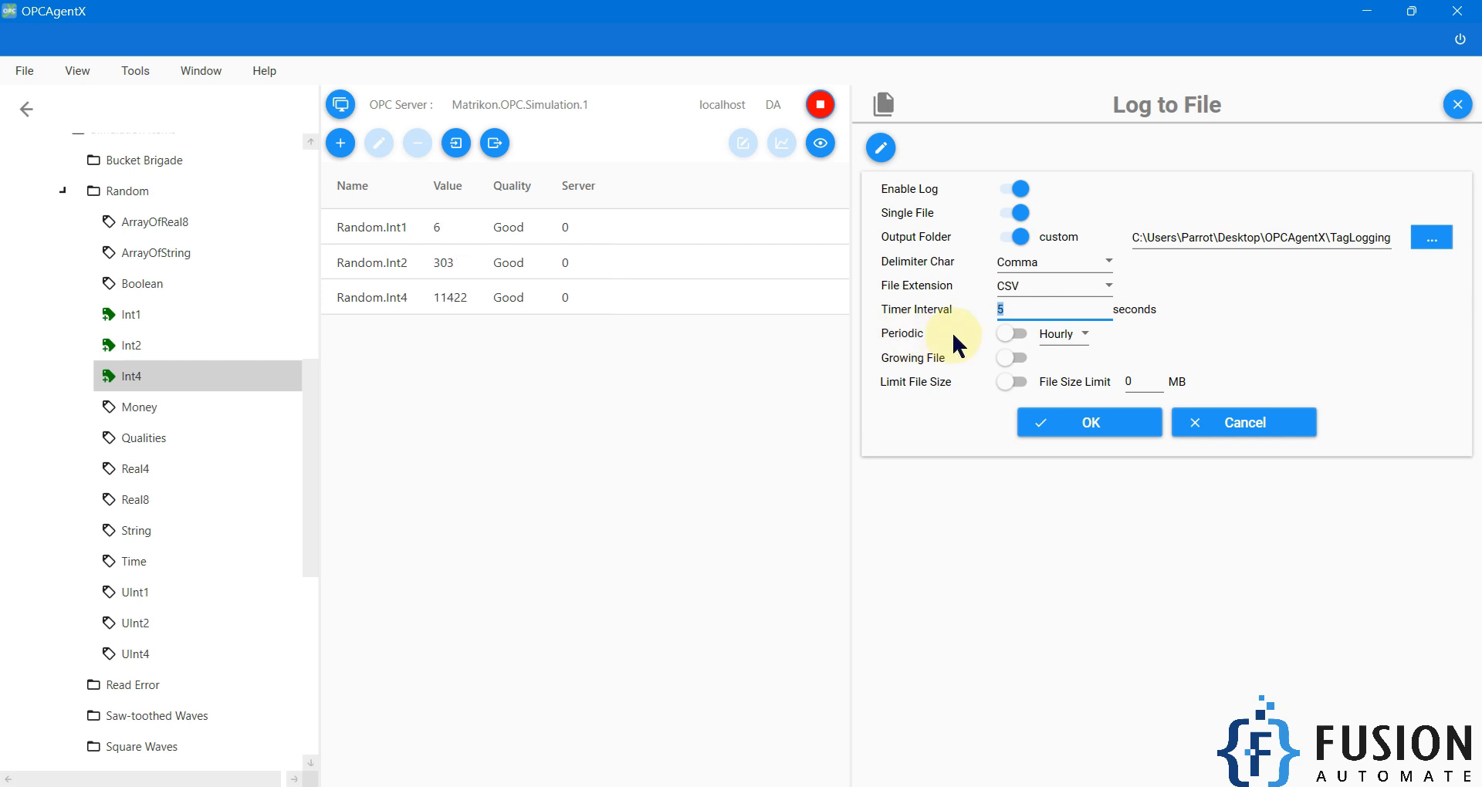
{"action": "left_click", "coordinate": [1011, 335]}
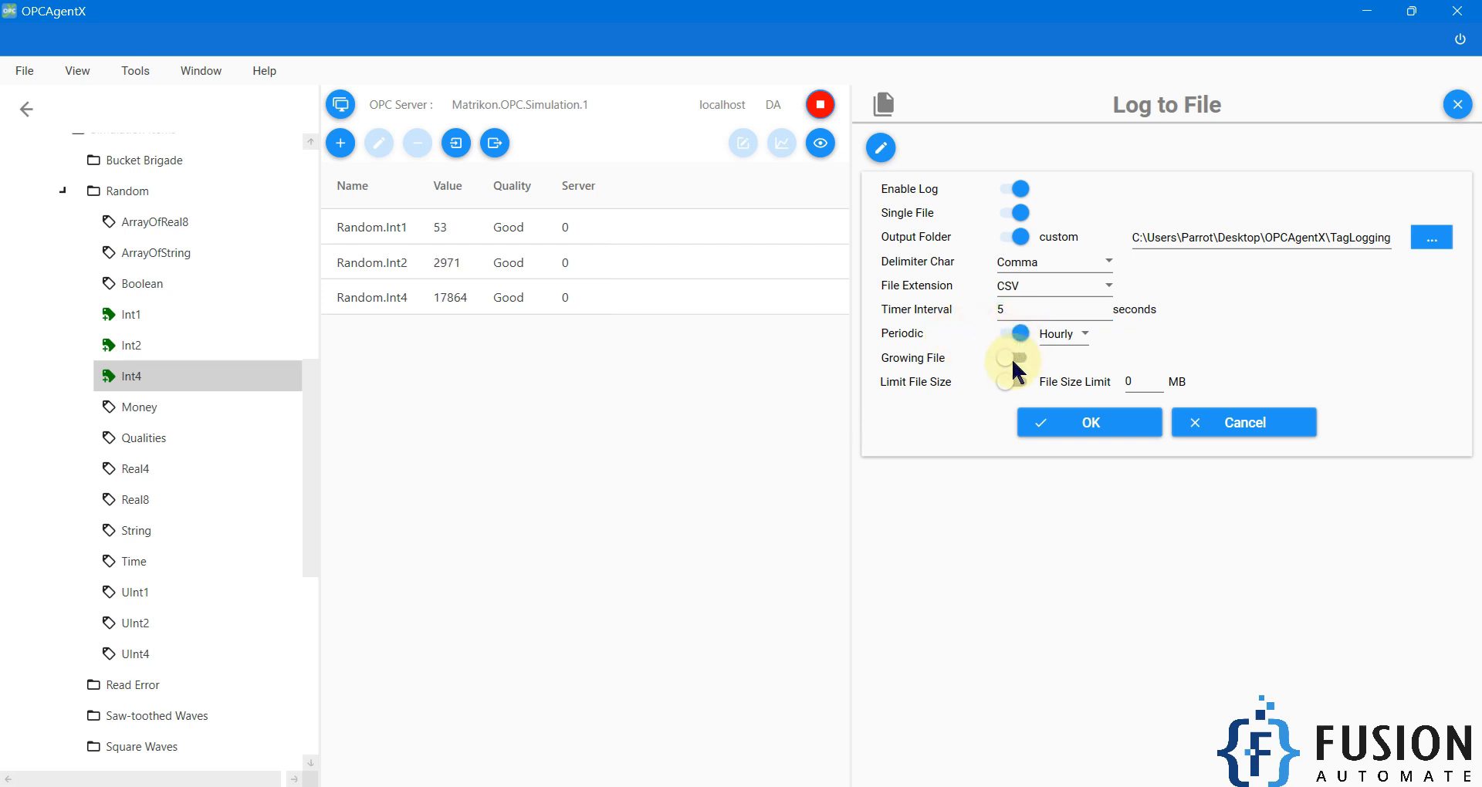
{"action": "left_click", "coordinate": [1008, 359]}
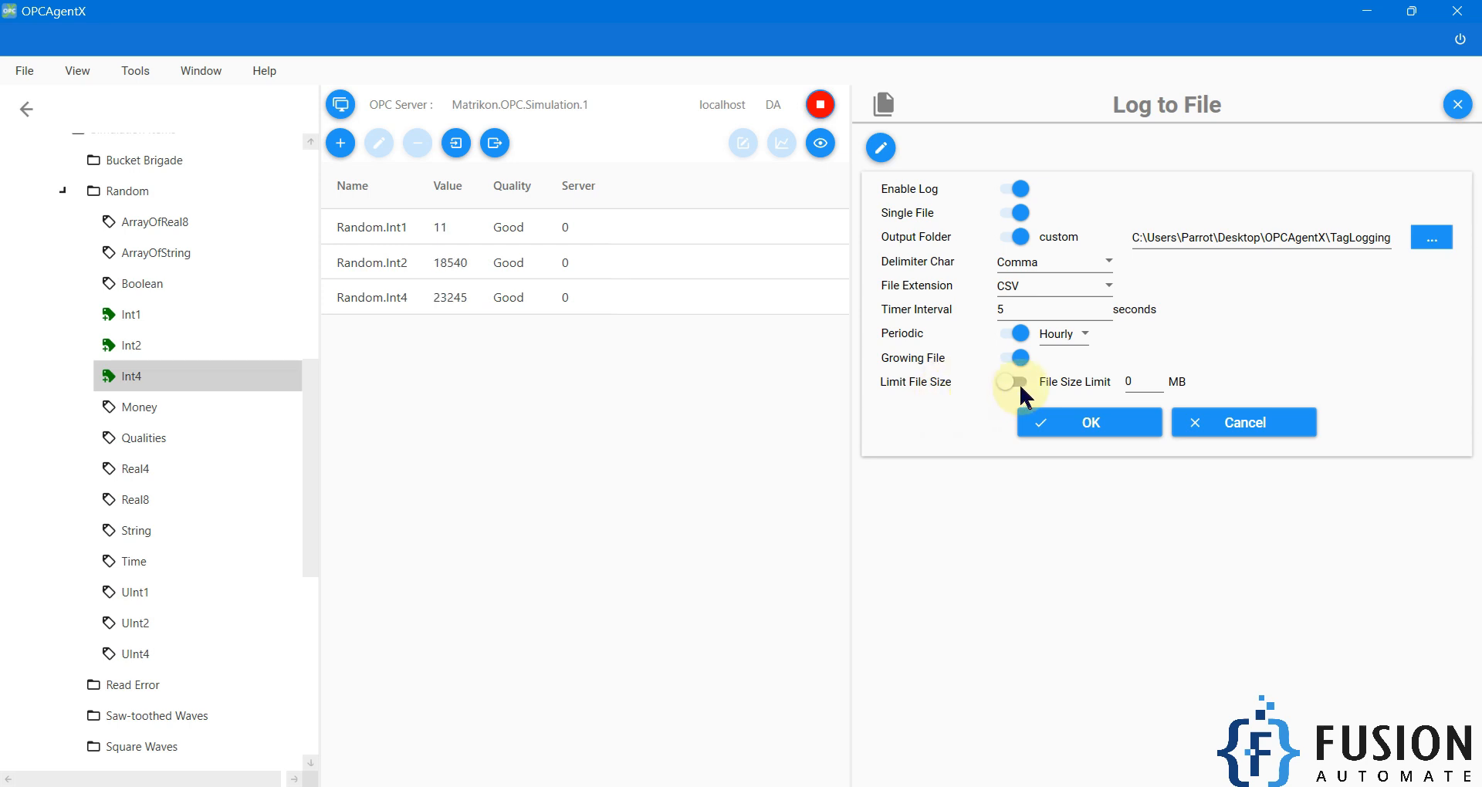
{"action": "left_click", "coordinate": [1091, 425]}
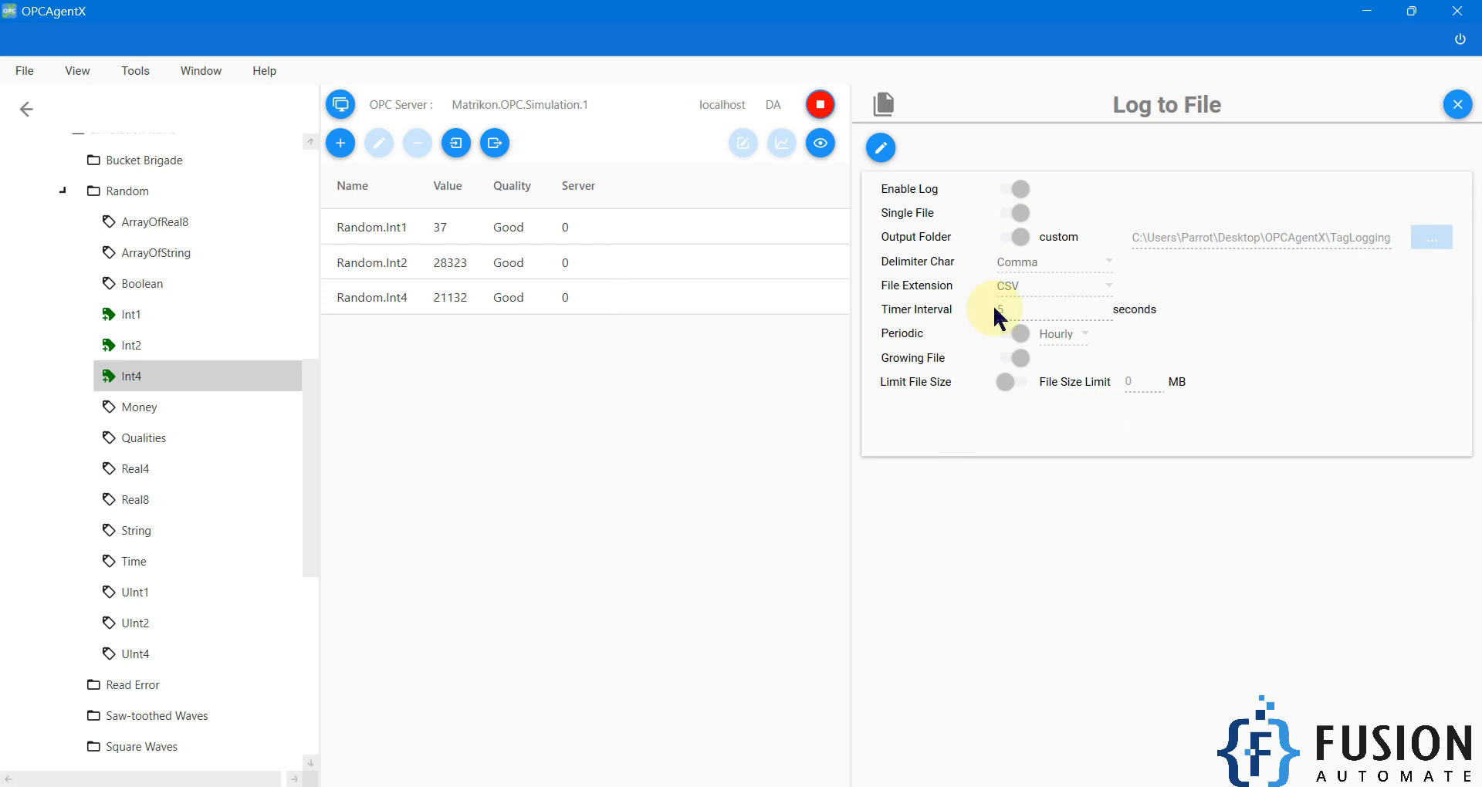
Step: Restart the tag monitoring and shrink the OPCAgentX window, keeping the monitored tag list in view beside the log settings
{"action": "left_click", "coordinate": [820, 105]}
{"action": "left_click", "coordinate": [824, 108]}
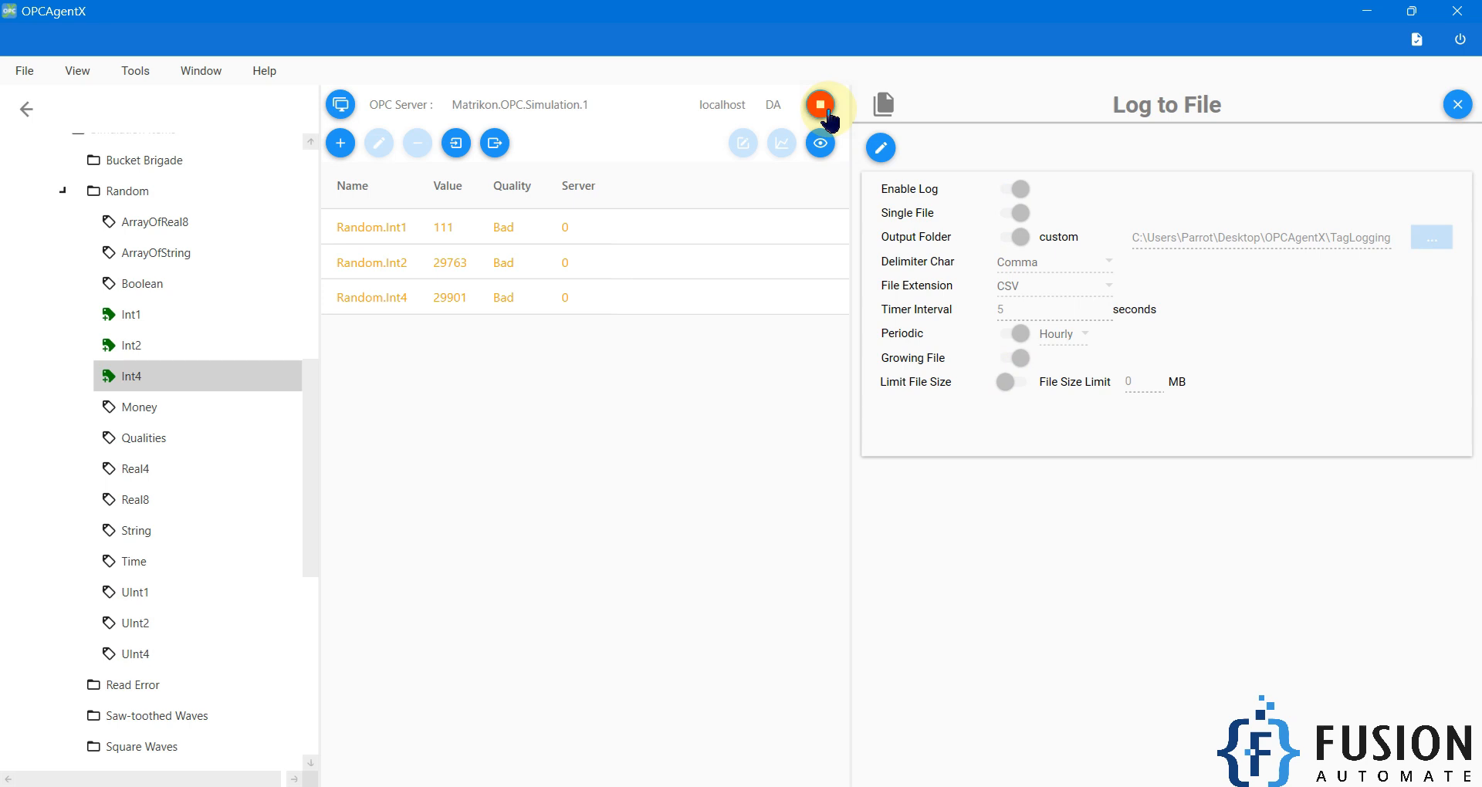
{"action": "left_click_drag", "start_coordinate": [809, 6], "coordinate": [920, 39]}
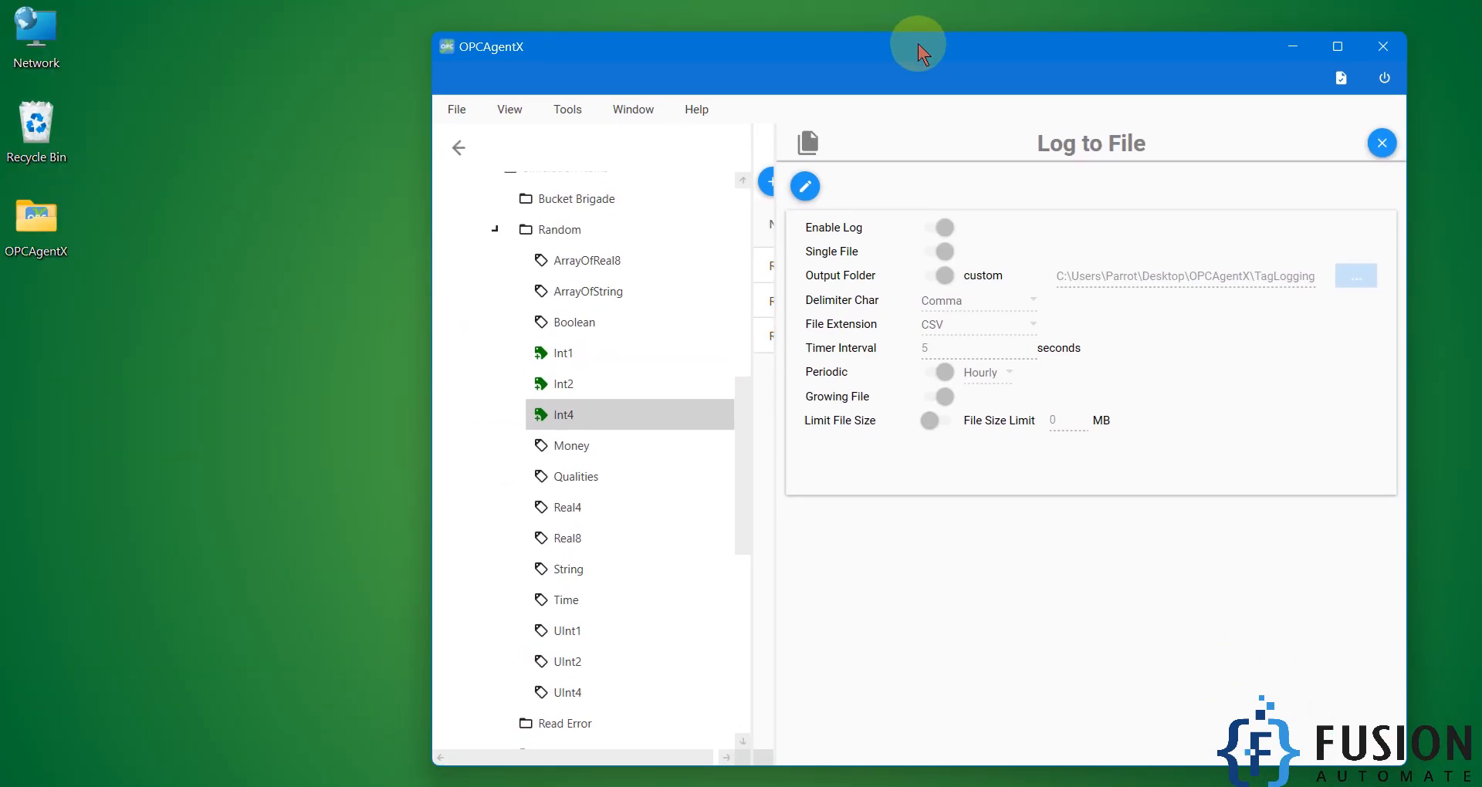
{"action": "left_click_drag", "start_coordinate": [779, 369], "coordinate": [1148, 354]}
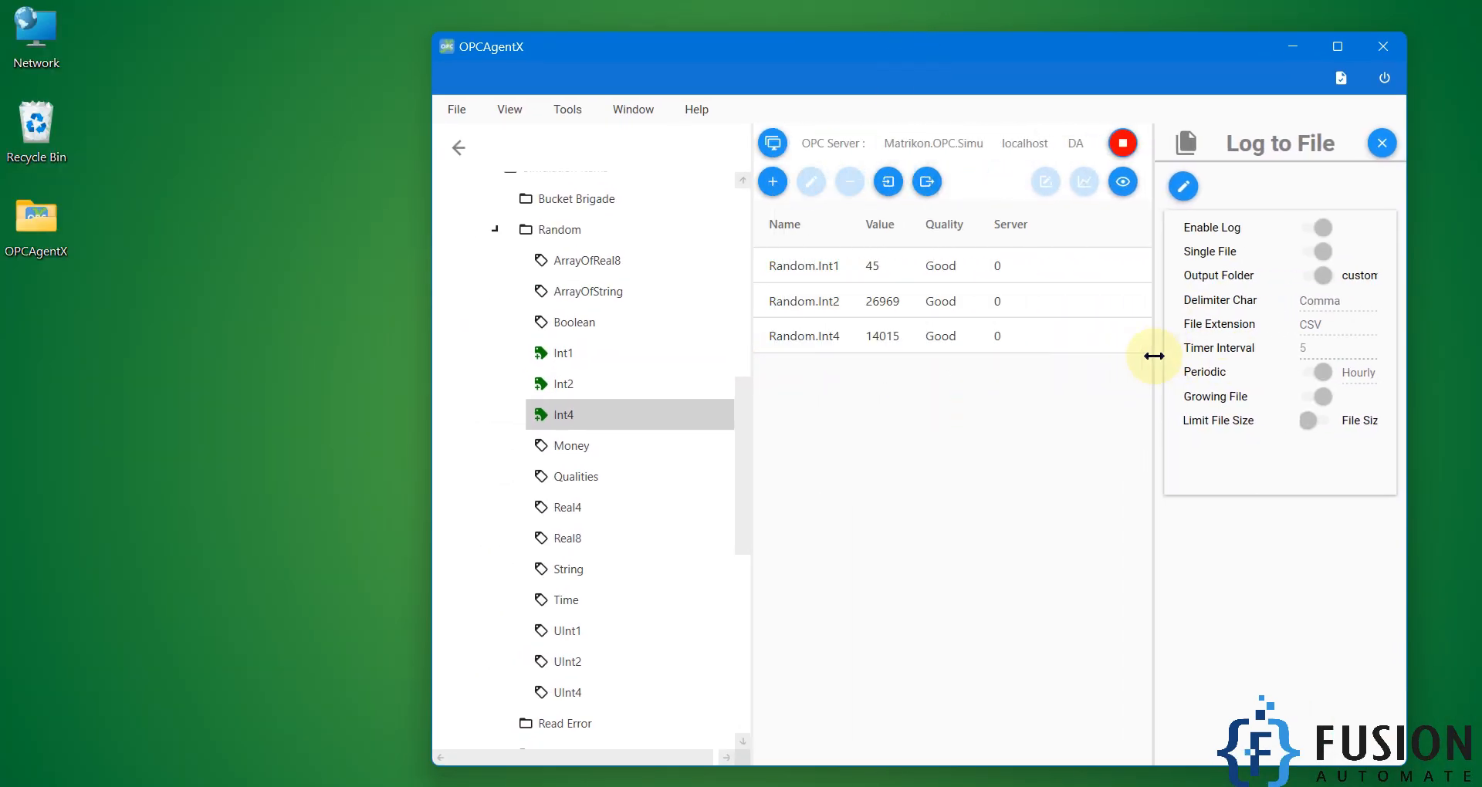
Step: Open the TagLogging subfolder of the desktop OPCAgentX folder and arrange the OPCAgentX window below its file list
{"action": "double_click", "coordinate": [37, 220]}
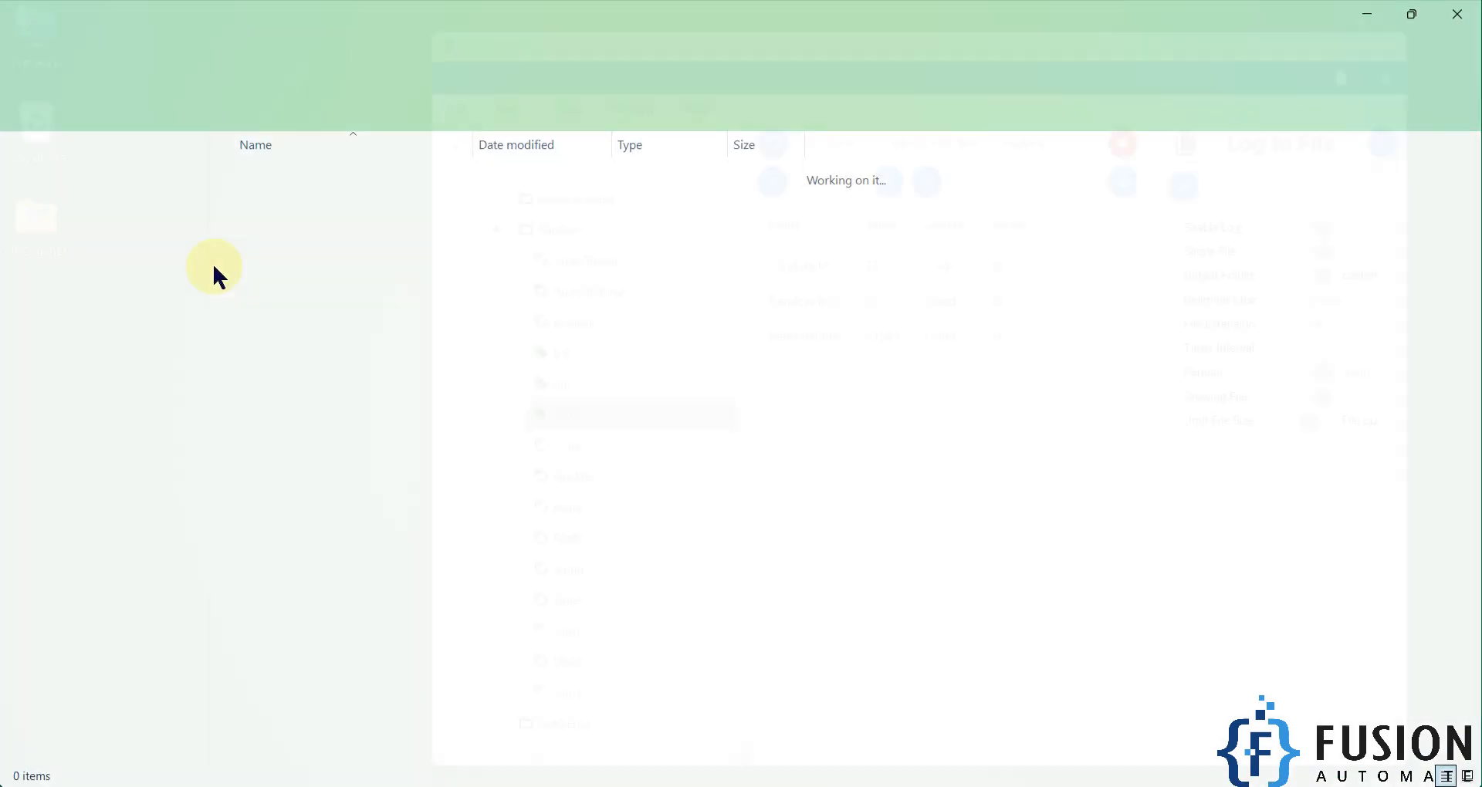
{"action": "double_click", "coordinate": [427, 174]}
{"action": "left_click_drag", "start_coordinate": [694, 23], "coordinate": [414, 1]}
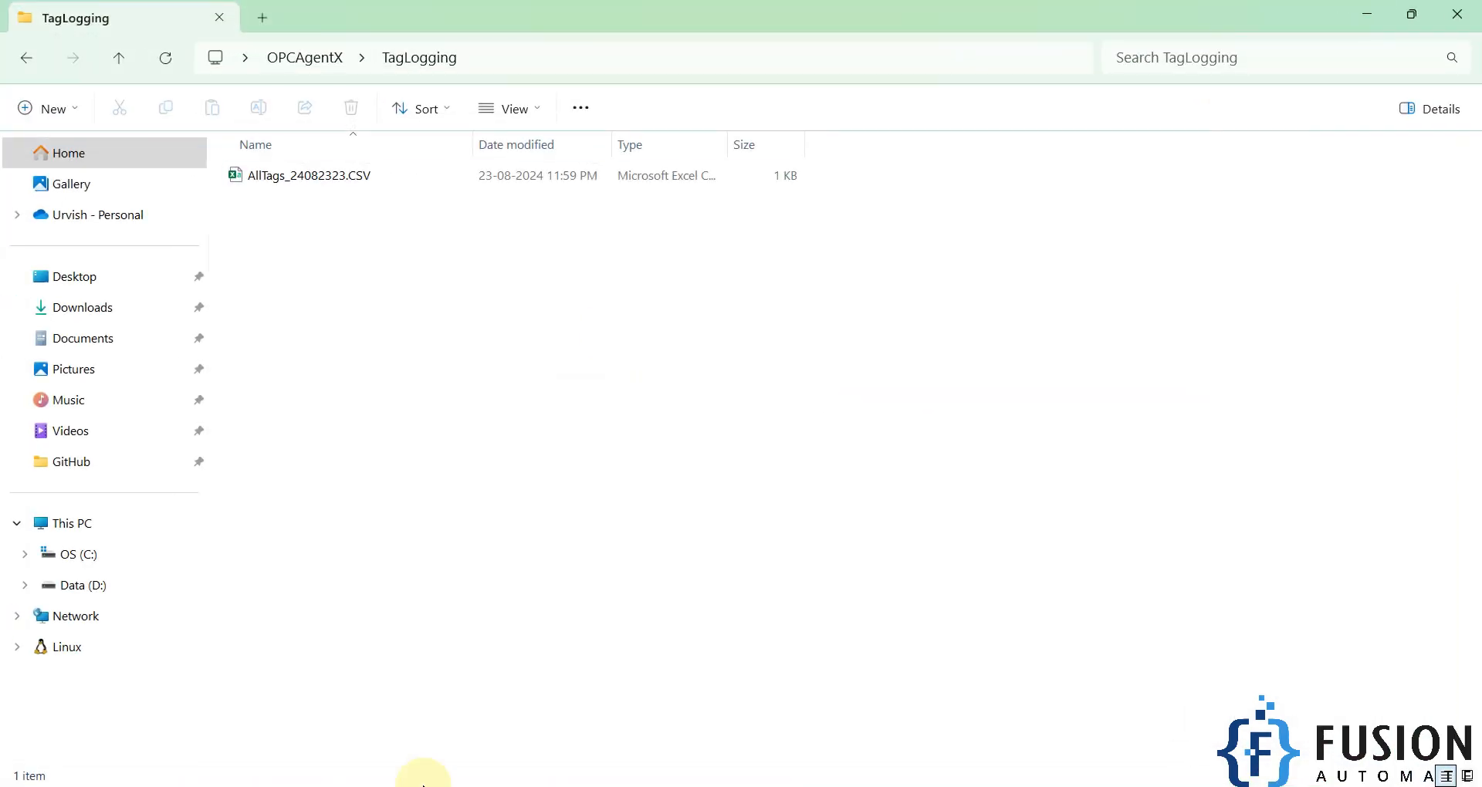
{"action": "left_click", "coordinate": [424, 786]}
{"action": "left_click_drag", "start_coordinate": [762, 34], "coordinate": [695, 251]}
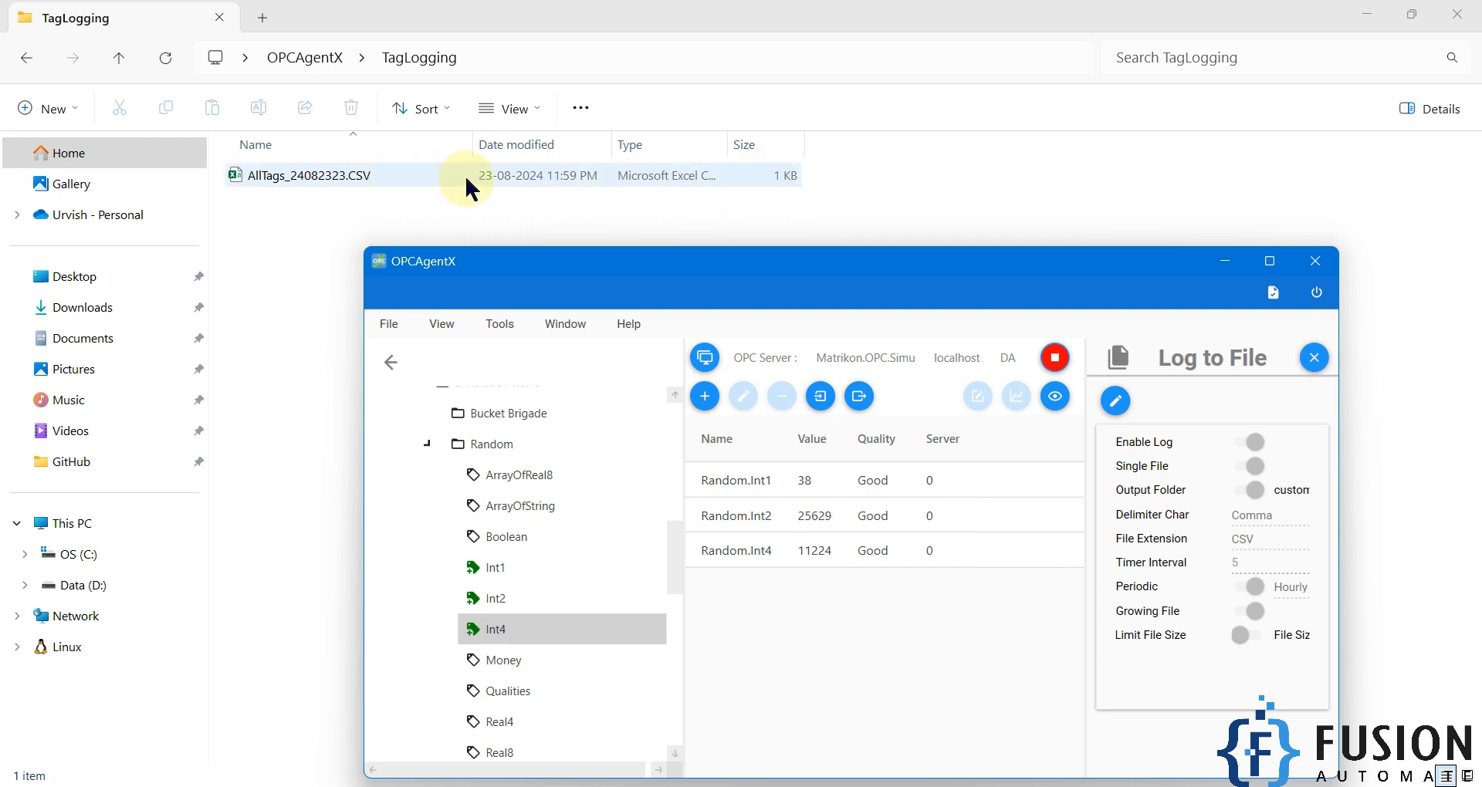
{"action": "left_click_drag", "start_coordinate": [363, 246], "coordinate": [219, 231]}
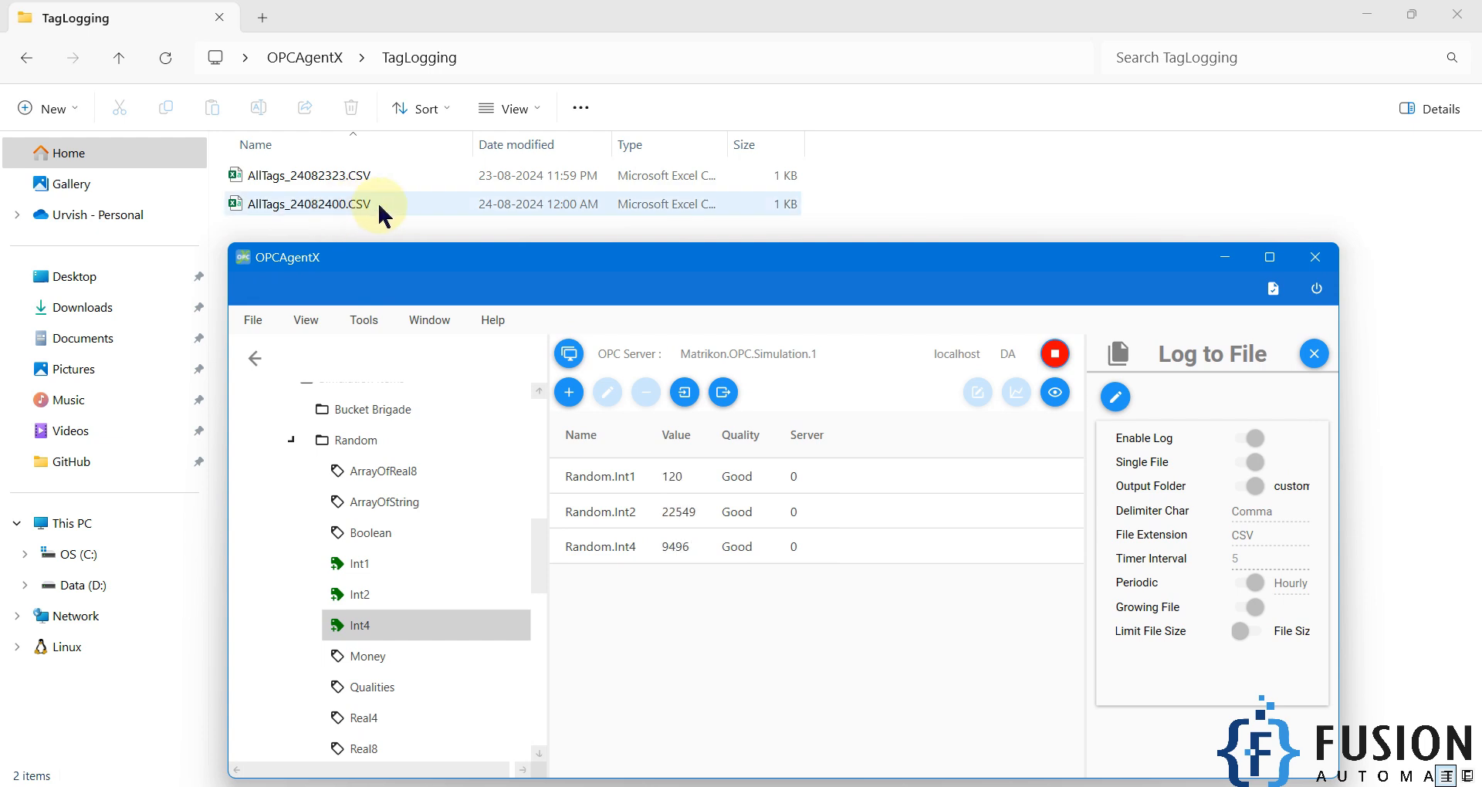
Step: Open AllTags_24082323.CSV in Excel, widen the DateTime column to inspect the logged rows, and close the file without saving
{"action": "left_click", "coordinate": [606, 181]}
{"action": "double_click", "coordinate": [606, 181]}
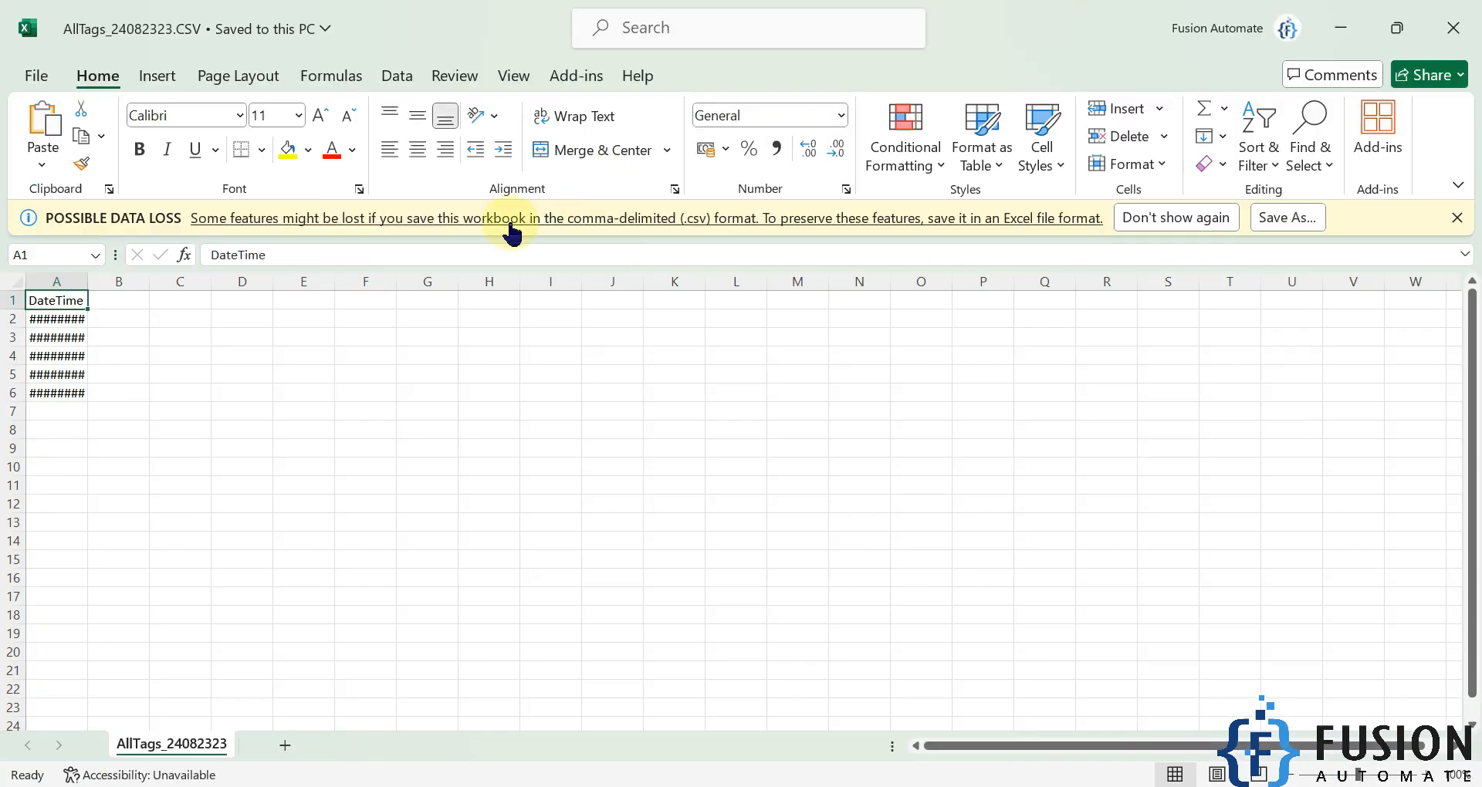
{"action": "double_click", "coordinate": [87, 281]}
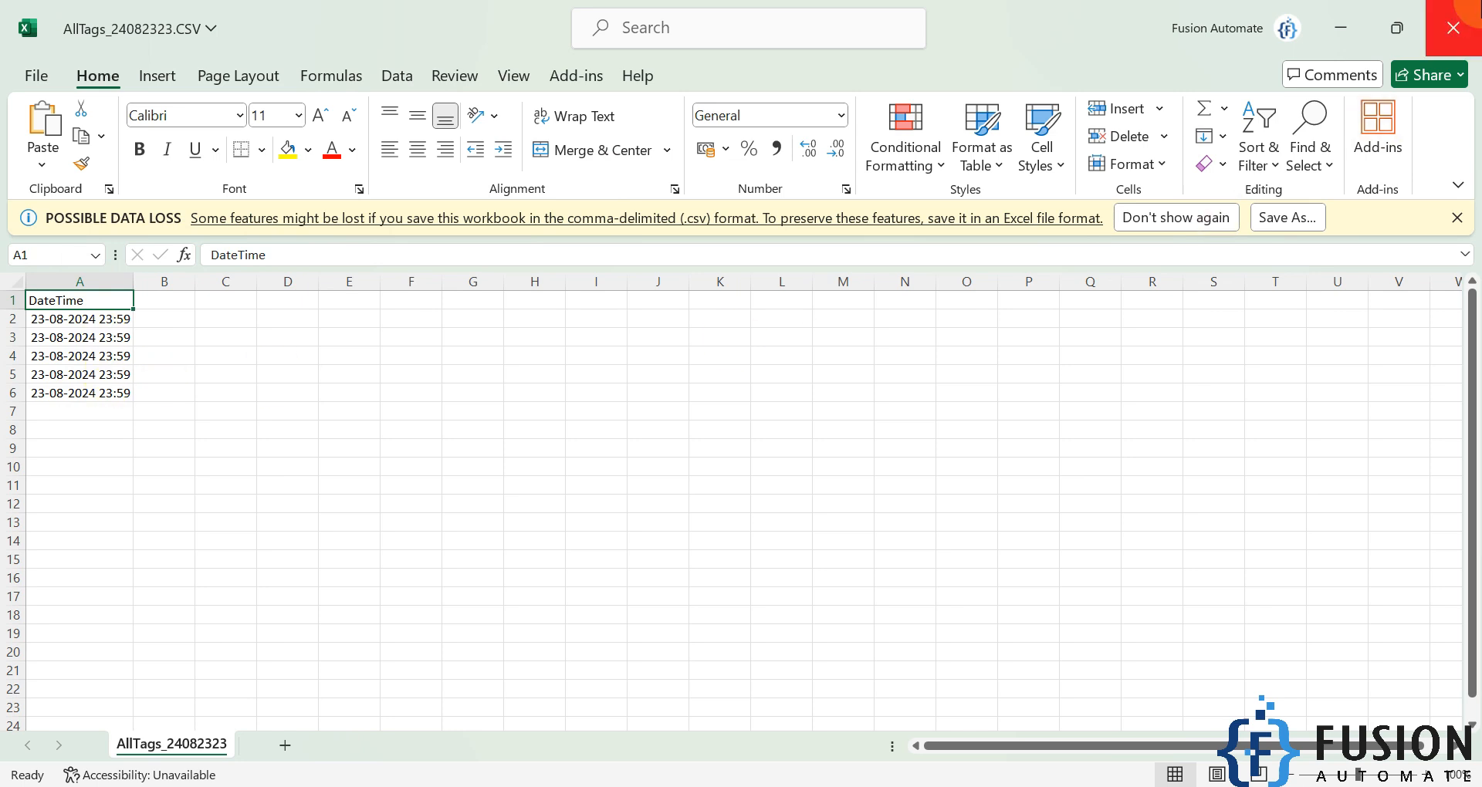
{"action": "left_click", "coordinate": [1463, 9]}
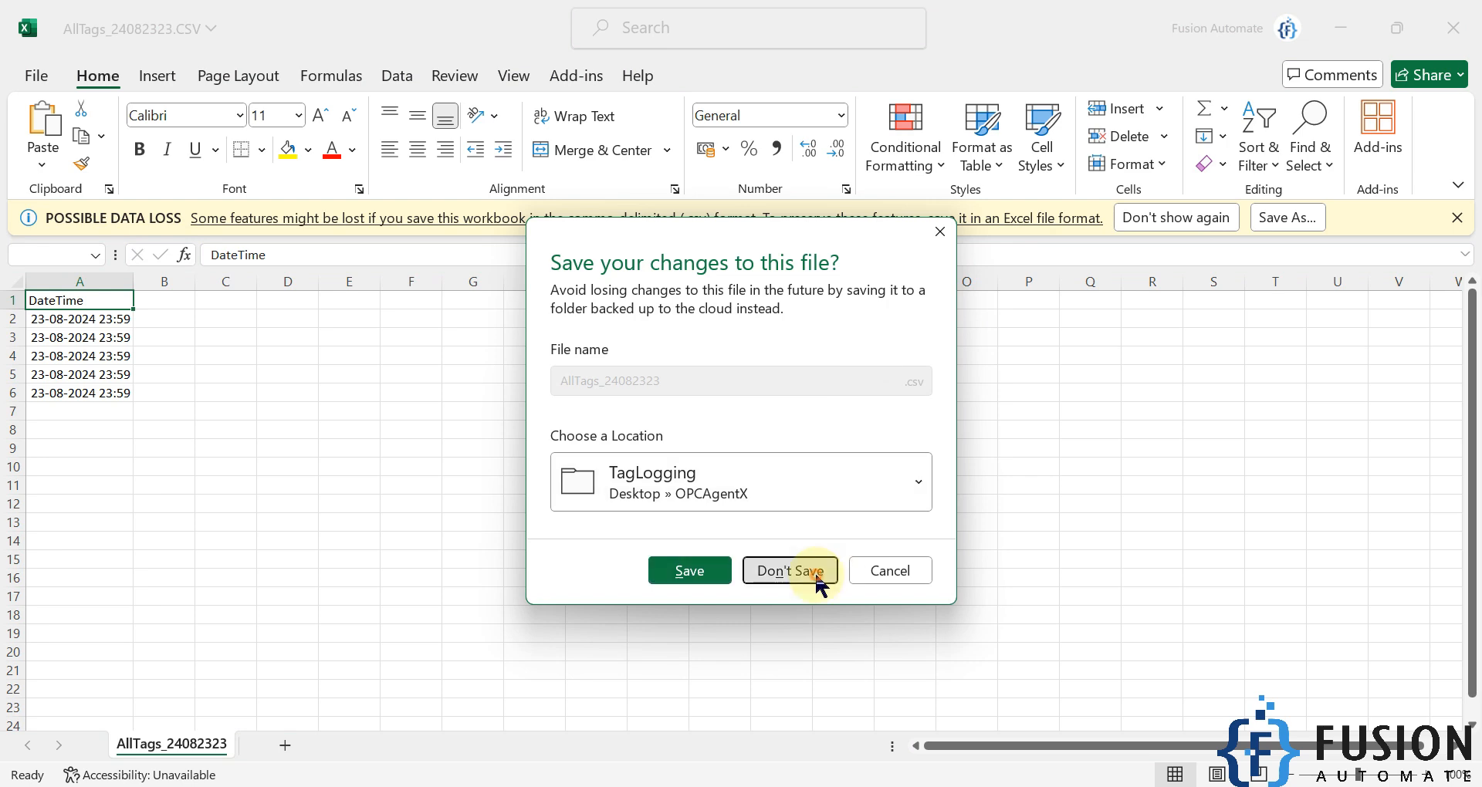
{"action": "left_click", "coordinate": [817, 576]}
Step: Show the additional tag columns in OPCAgentX and mark Random.Int1, Random.Int2 and Random.Int4 as Logged
{"action": "left_click", "coordinate": [444, 786]}
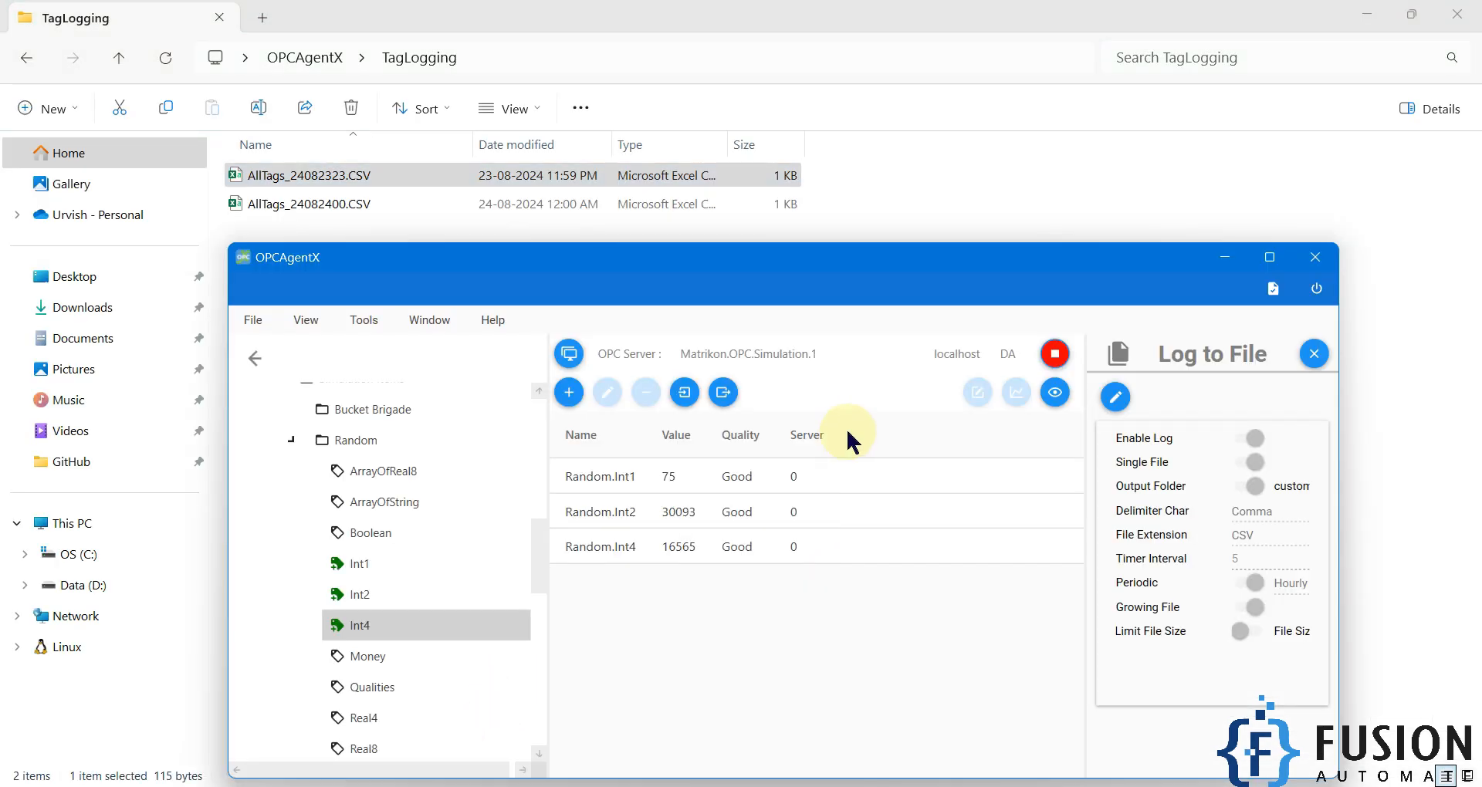
{"action": "left_click", "coordinate": [1055, 394]}
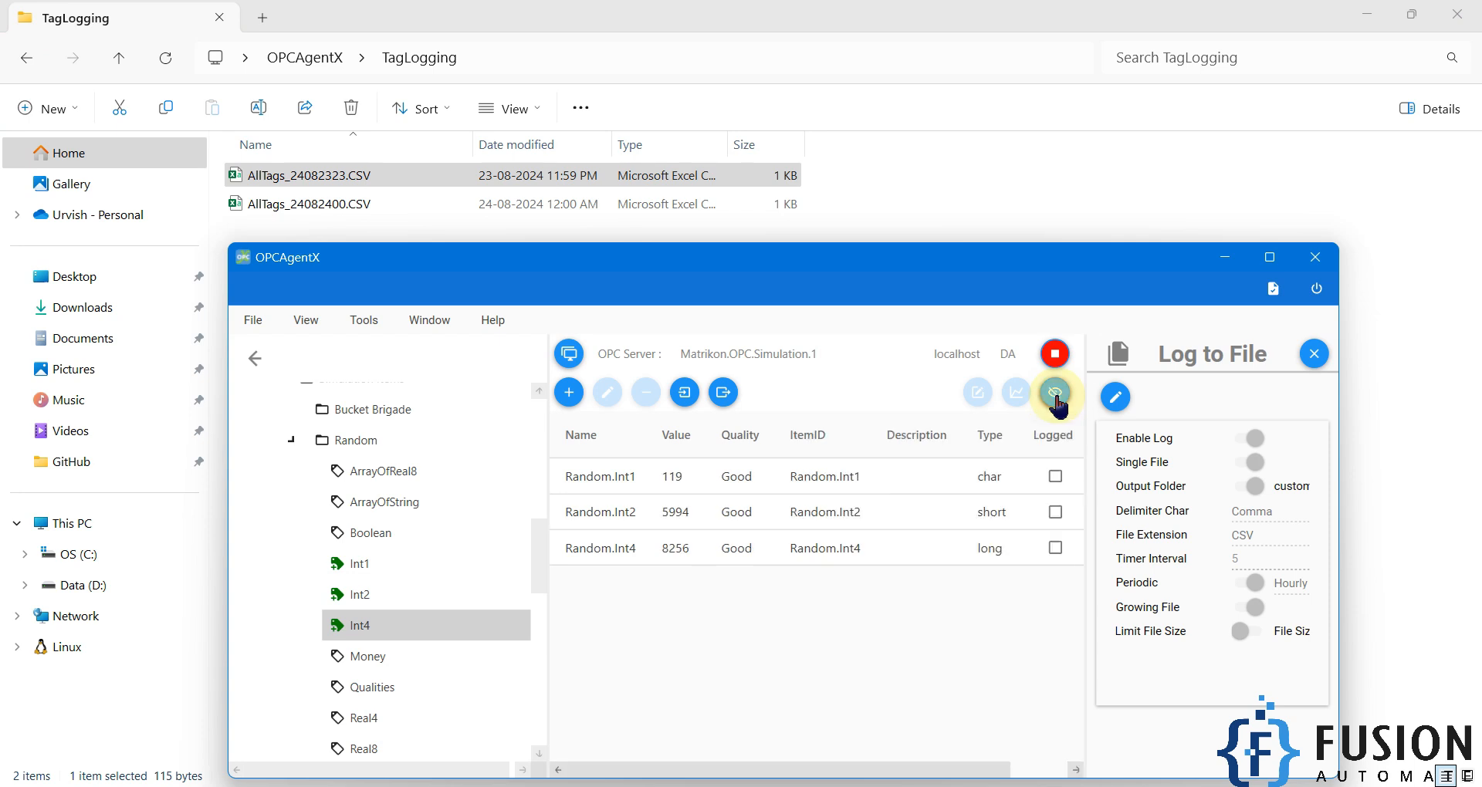
{"action": "left_click", "coordinate": [1056, 476]}
{"action": "left_click", "coordinate": [1053, 512]}
{"action": "left_click", "coordinate": [1052, 548]}
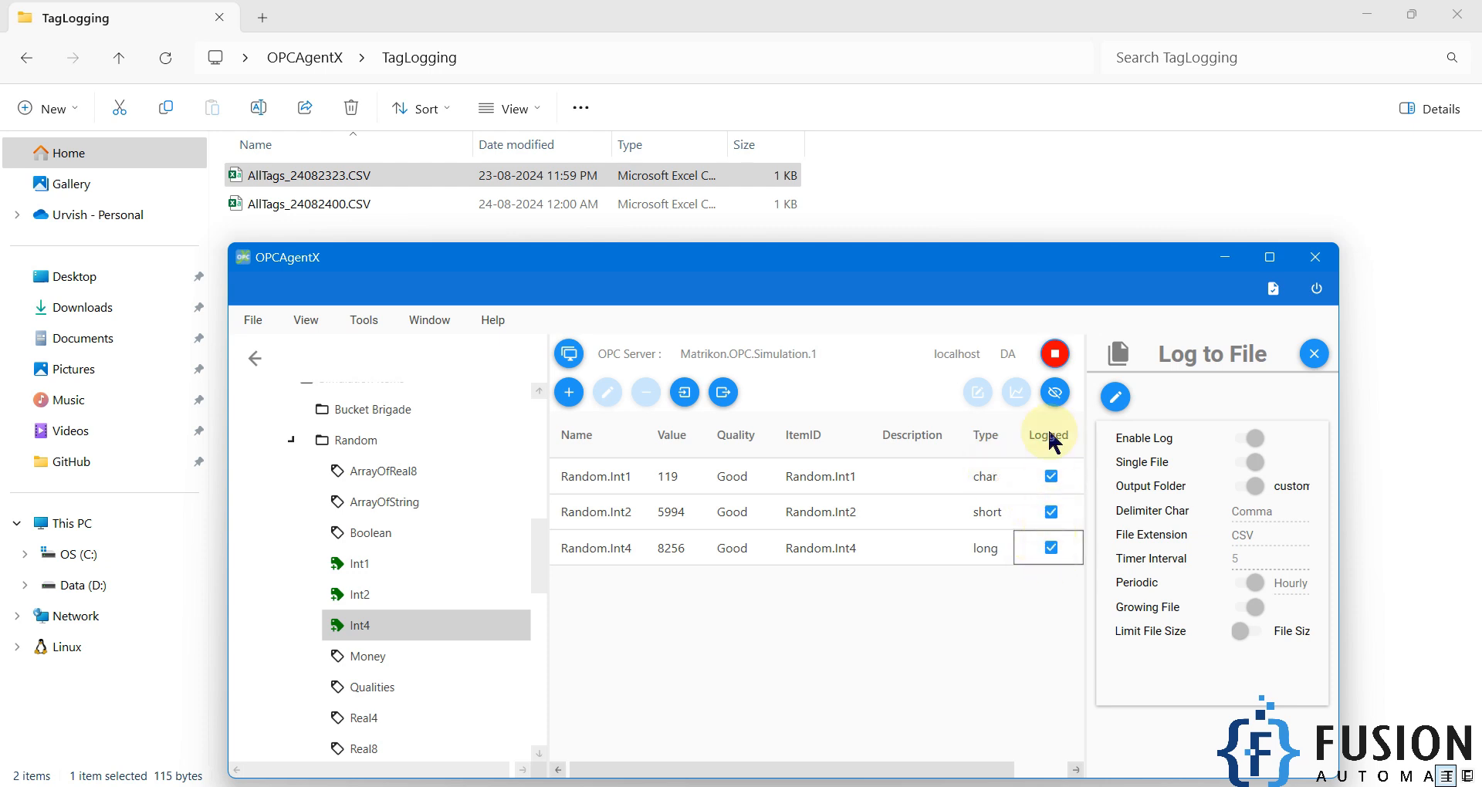
Step: Stop the monitoring and delete the old log files from the TagLogging folder
{"action": "left_click", "coordinate": [1056, 356]}
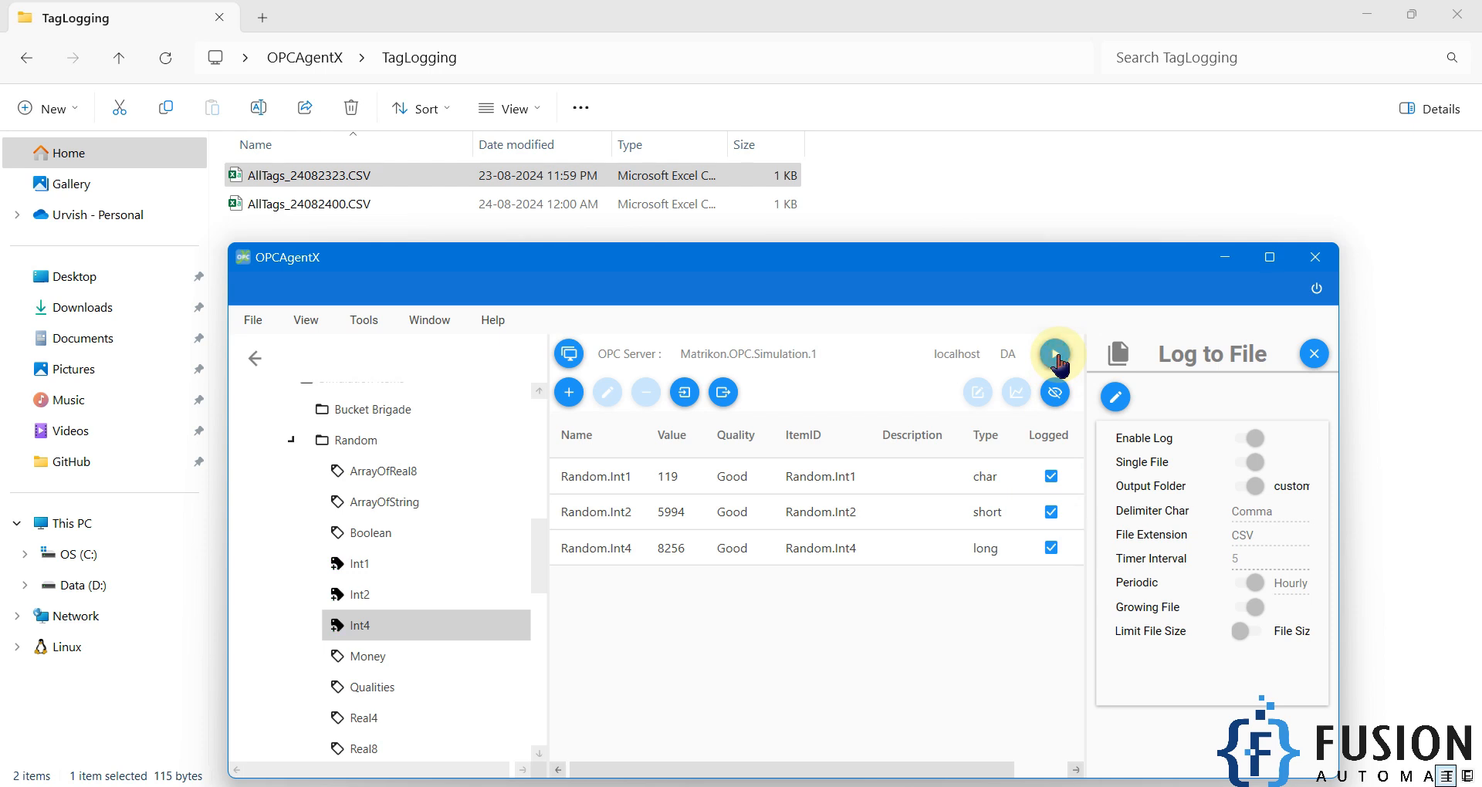
{"action": "left_click_drag", "start_coordinate": [859, 241], "coordinate": [394, 104]}
{"action": "key", "text": "Delete"}
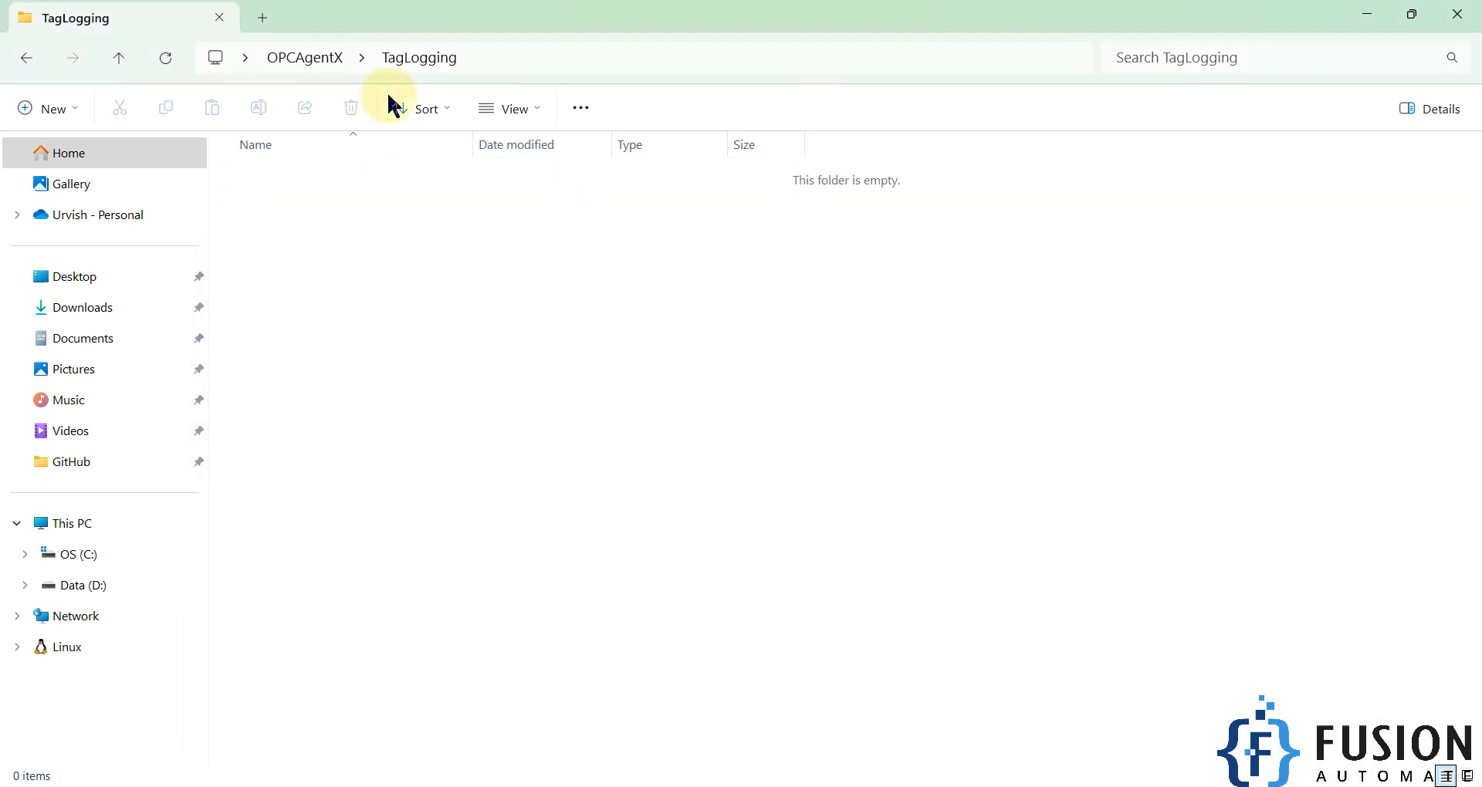
{"action": "key", "text": "alt+Tab"}
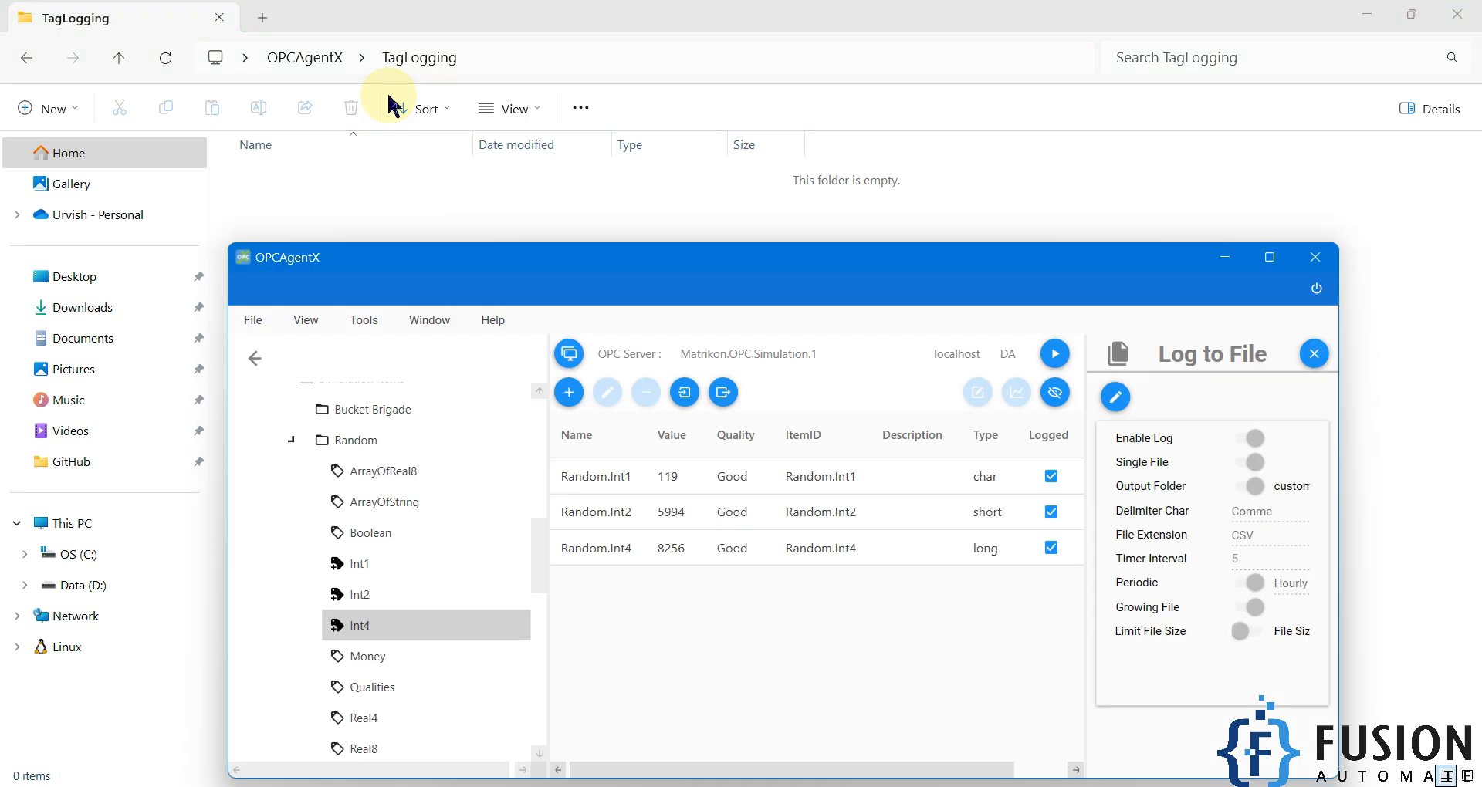
Step: Restart the monitoring and open a duplicate of the new log file AllTags_24082400.CSV in Excel
{"action": "left_click", "coordinate": [1055, 355]}
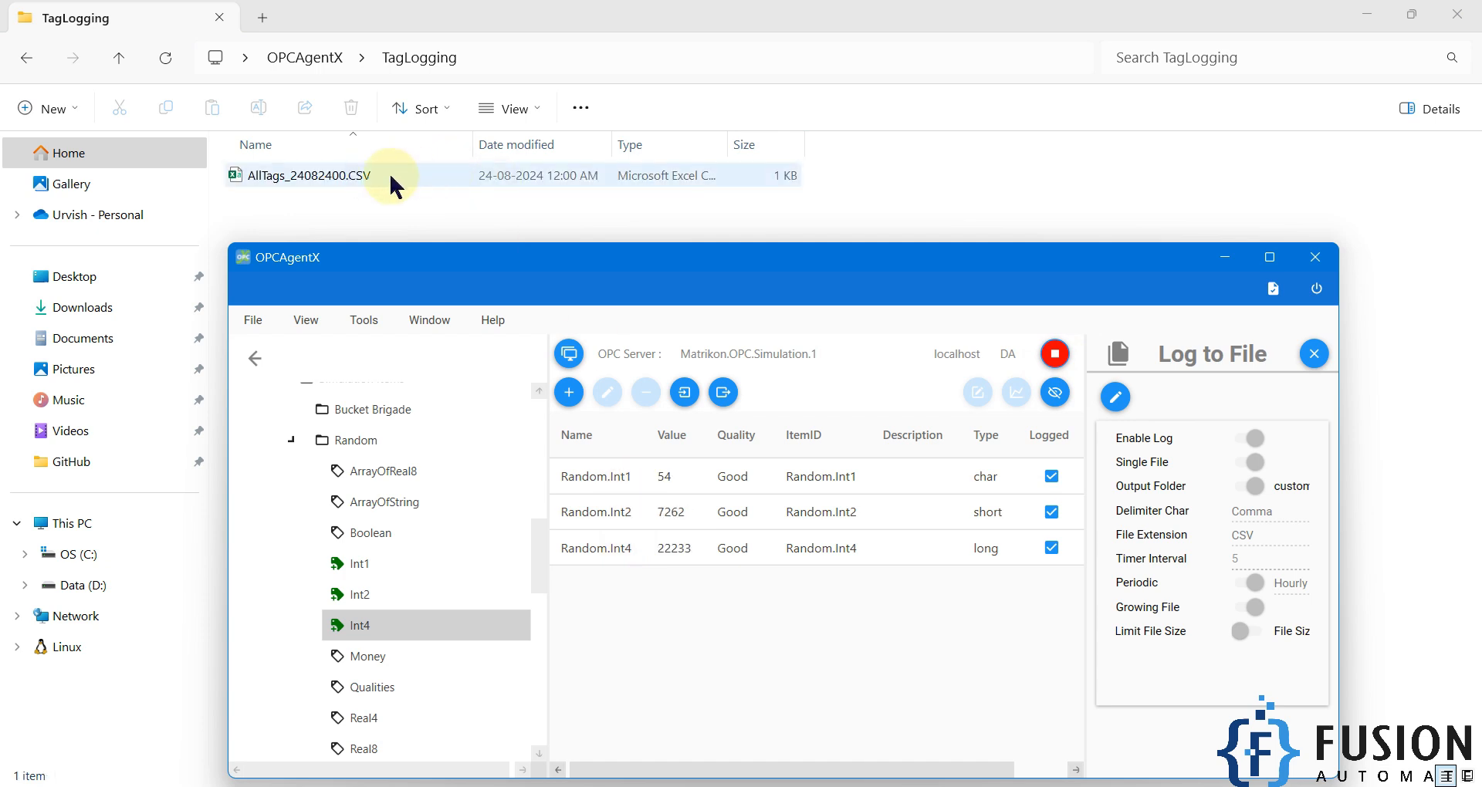
{"action": "left_click", "coordinate": [408, 174]}
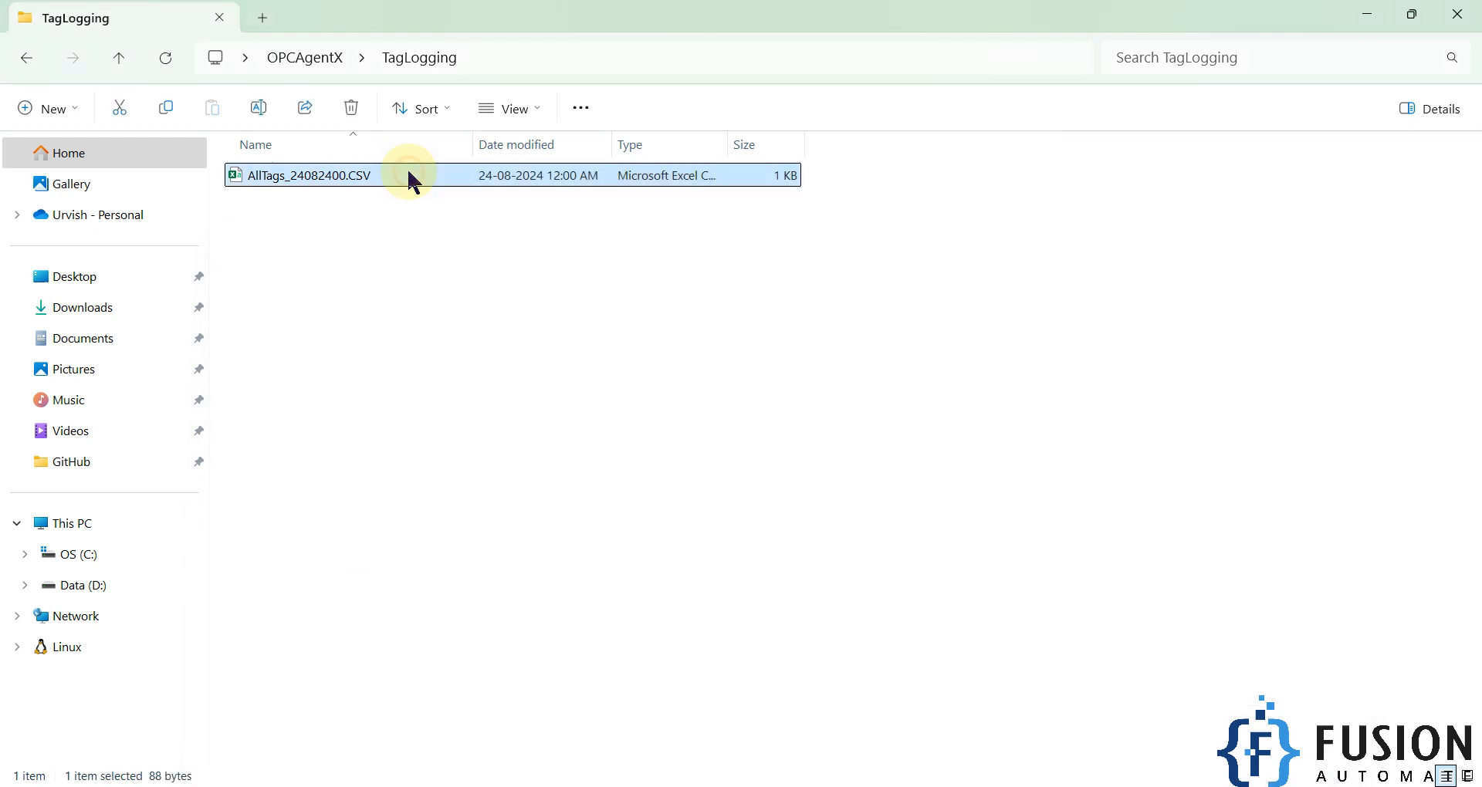
{"action": "key", "text": "ctrl+c"}
{"action": "key", "text": "ctrl+v"}
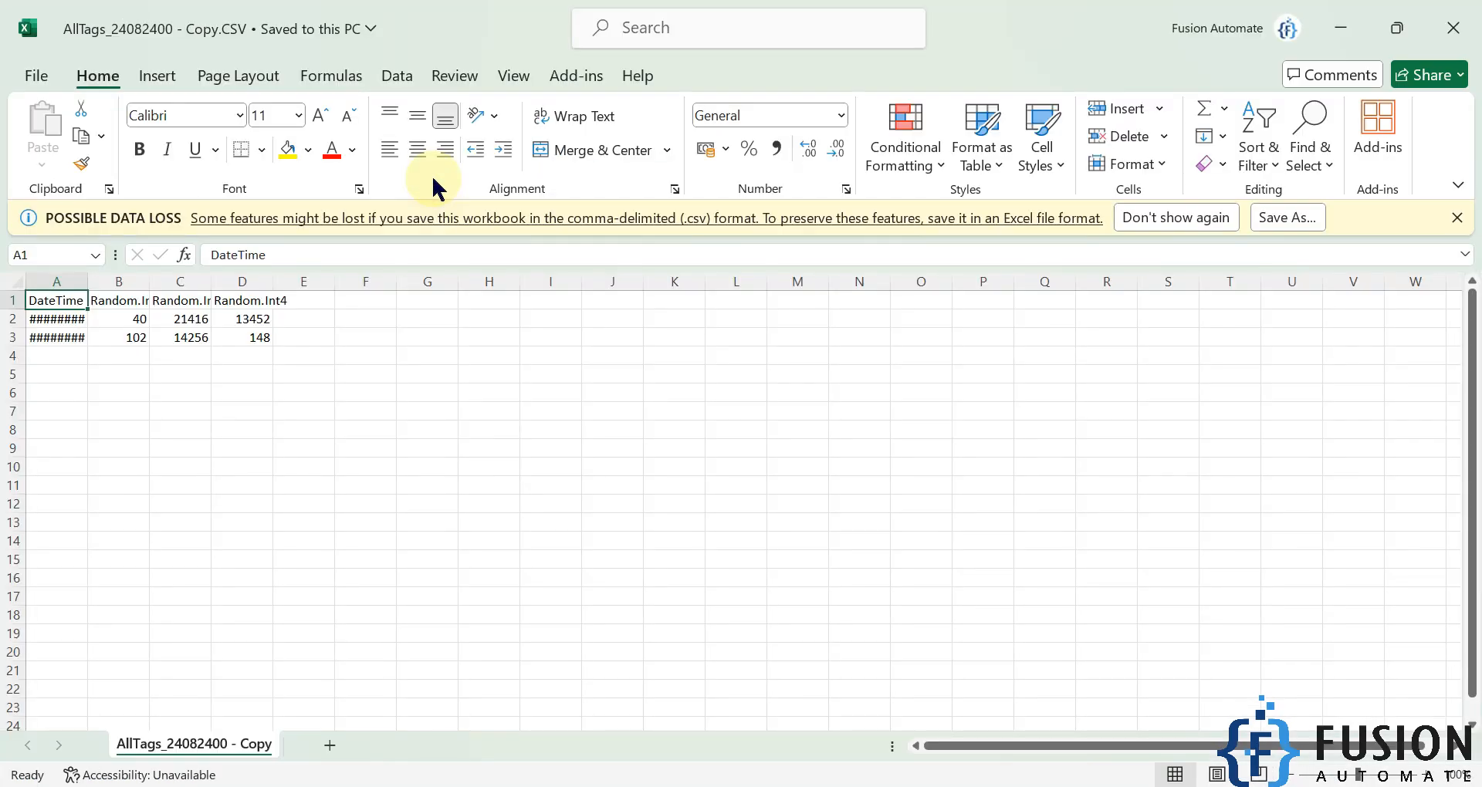
Step: Widen the DateTime column and extend its custom date-time format with :ss to display seconds
{"action": "double_click", "coordinate": [90, 286]}
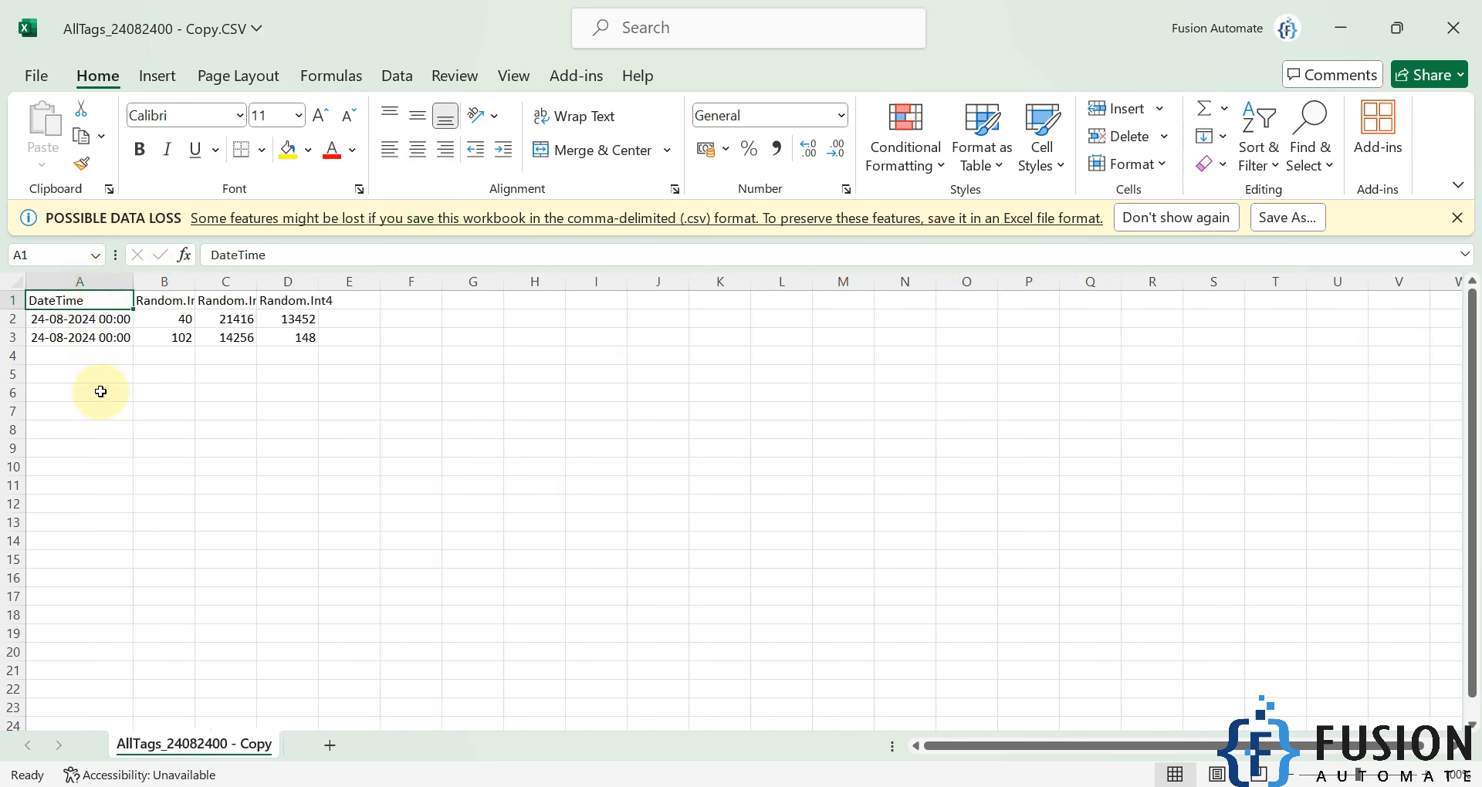
{"action": "left_click", "coordinate": [107, 282]}
{"action": "right_click", "coordinate": [107, 283]}
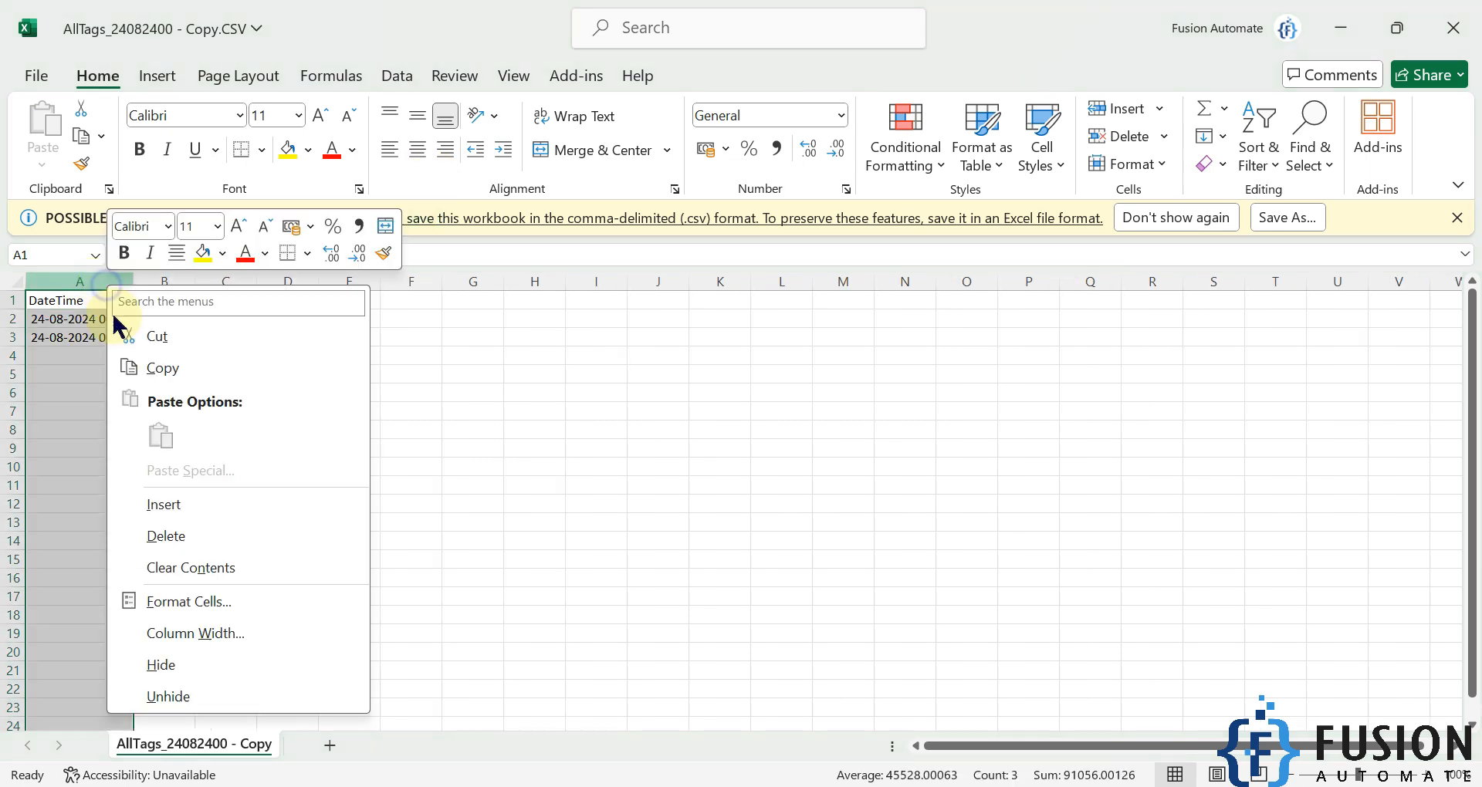
{"action": "left_click", "coordinate": [189, 602]}
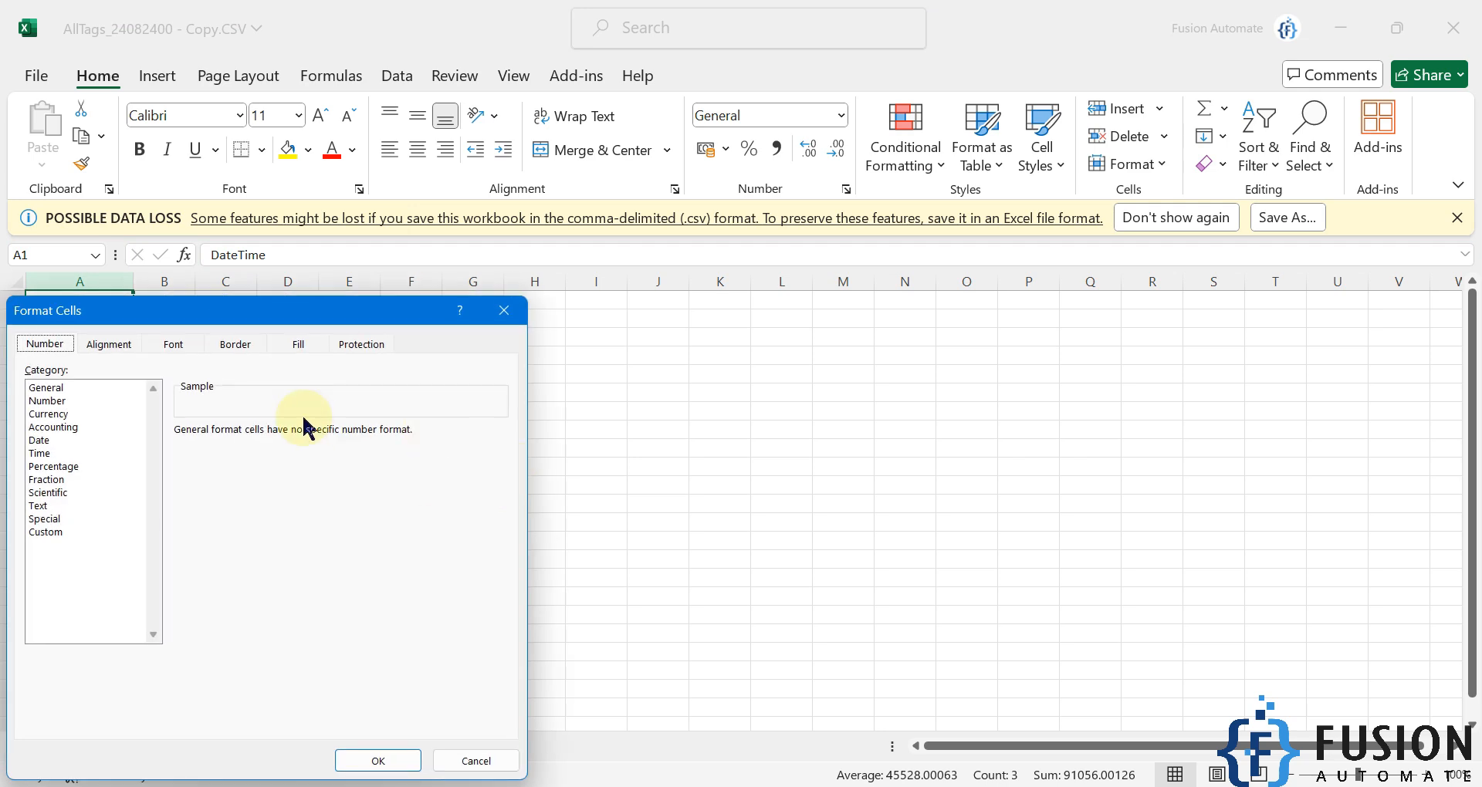
{"action": "left_click_drag", "start_coordinate": [298, 308], "coordinate": [575, 297]}
{"action": "left_click", "coordinate": [342, 493]}
{"action": "scroll", "coordinate": [754, 473], "scroll_direction": "down", "scroll_amount": 10}
{"action": "left_click", "coordinate": [533, 480]}
{"action": "left_click", "coordinate": [580, 408]}
{"action": "type", "text": ":ss"}
{"action": "key", "text": "Return"}
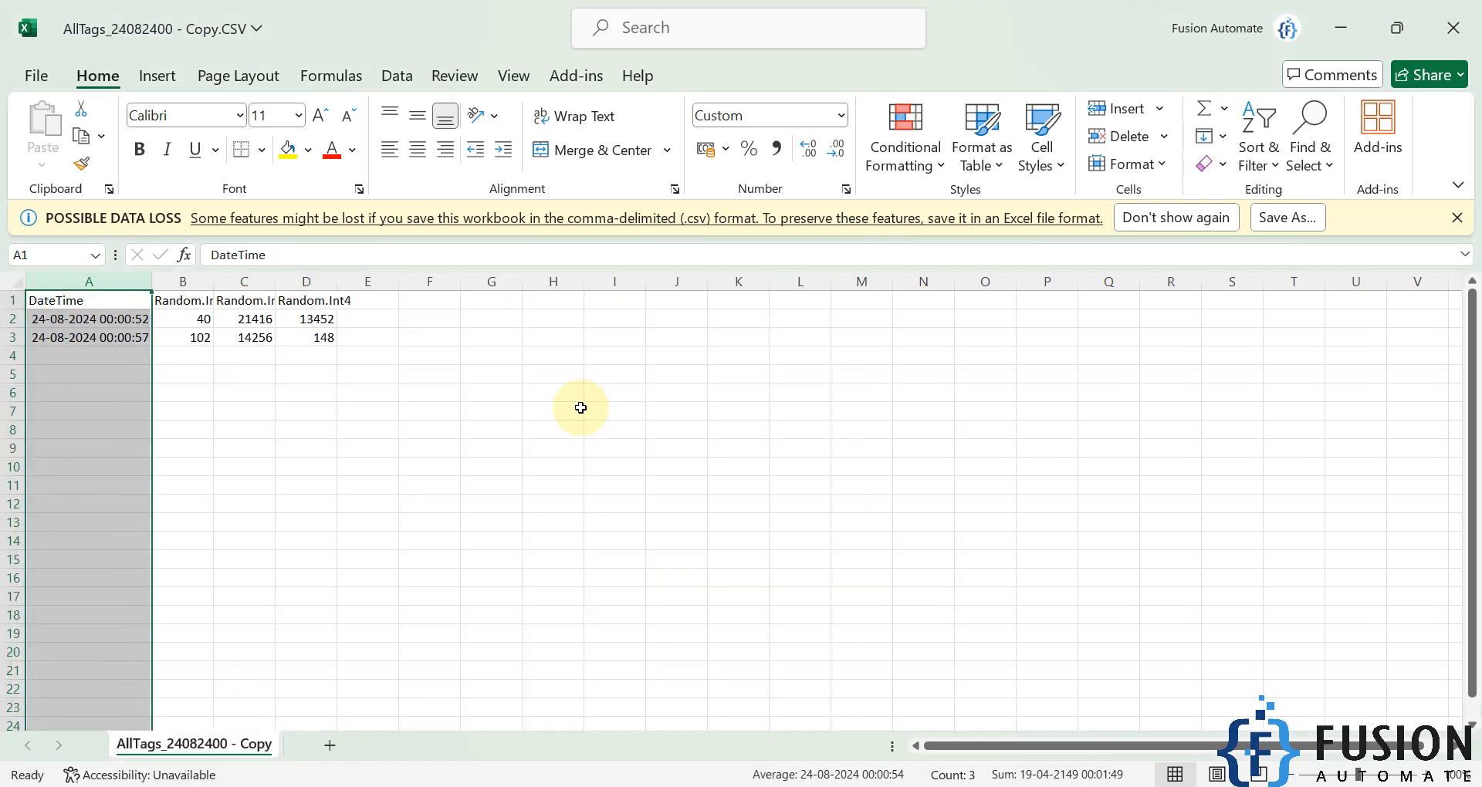
{"action": "left_click", "coordinate": [579, 409]}
Step: Widen the Random.Int1, Random.Int2 and Random.Int4 columns to fit their headers and review the logged values
{"action": "left_click_drag", "start_coordinate": [132, 319], "coordinate": [317, 336]}
{"action": "double_click", "coordinate": [214, 281]}
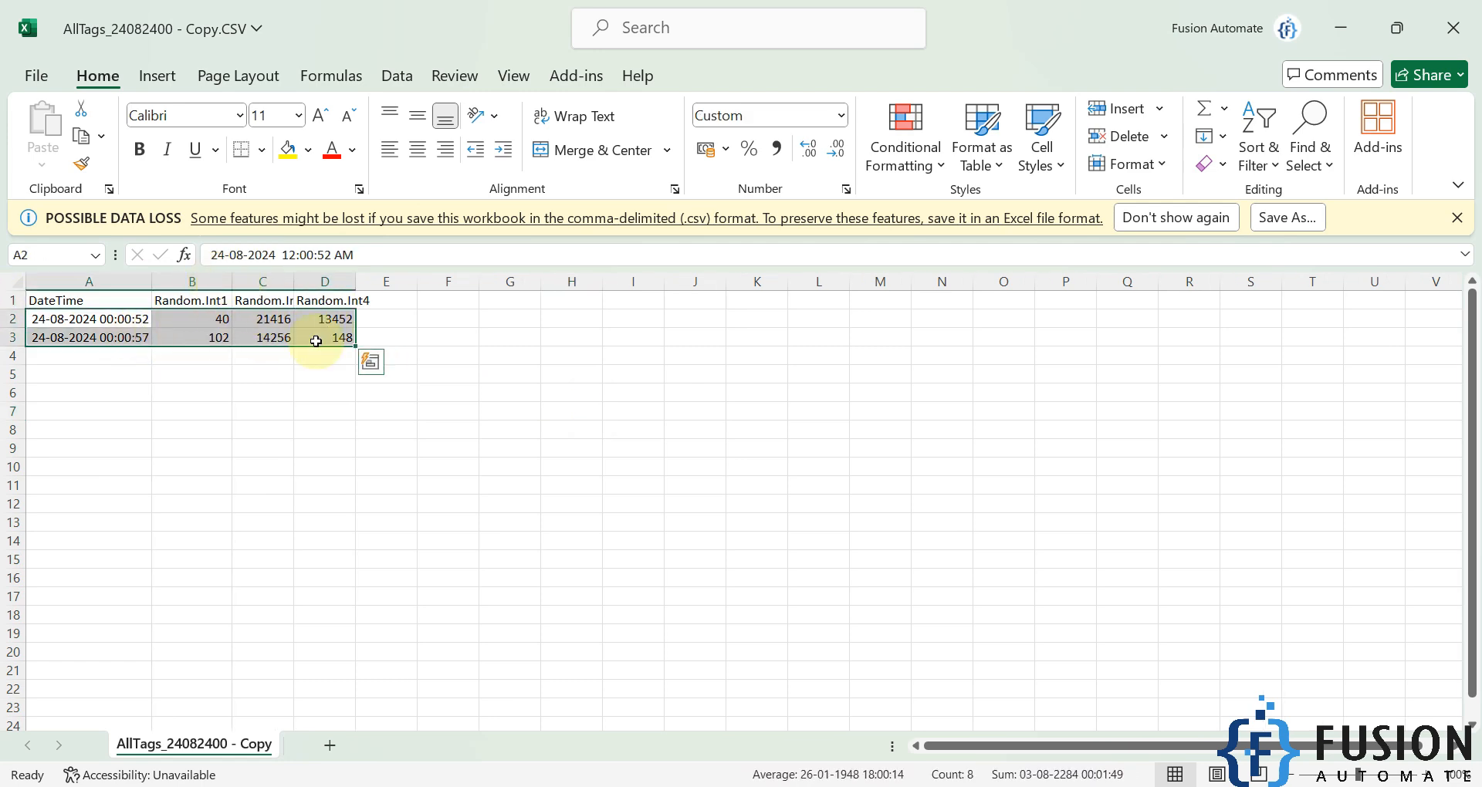
{"action": "left_click_drag", "start_coordinate": [355, 281], "coordinate": [370, 282]}
{"action": "double_click", "coordinate": [293, 281]}
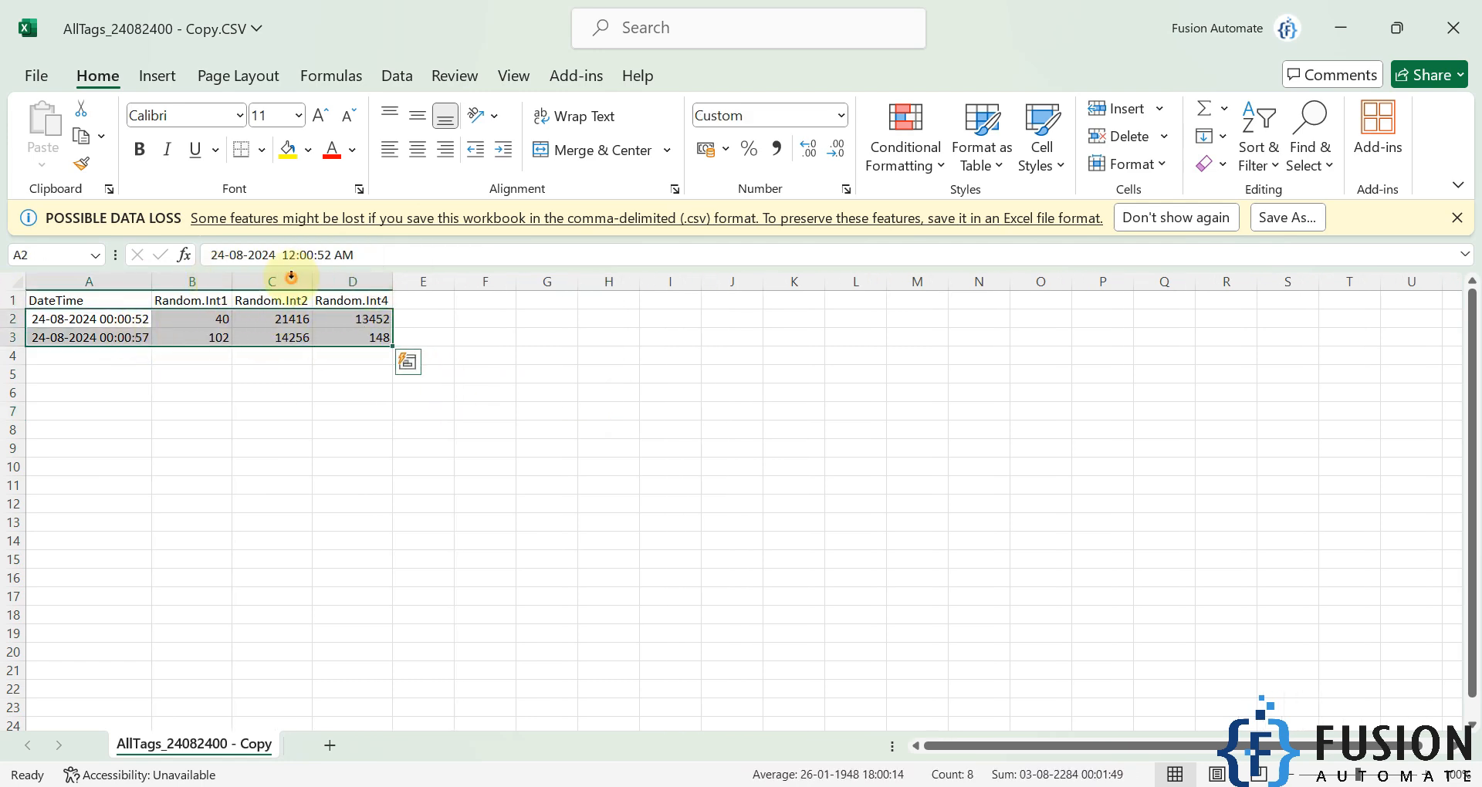
{"action": "left_click", "coordinate": [328, 394]}
Step: Close the copied log without saving, delete the copy from the TagLogging folder, and return to OPCAgentX
{"action": "left_click", "coordinate": [1480, 1]}
{"action": "left_click", "coordinate": [792, 569]}
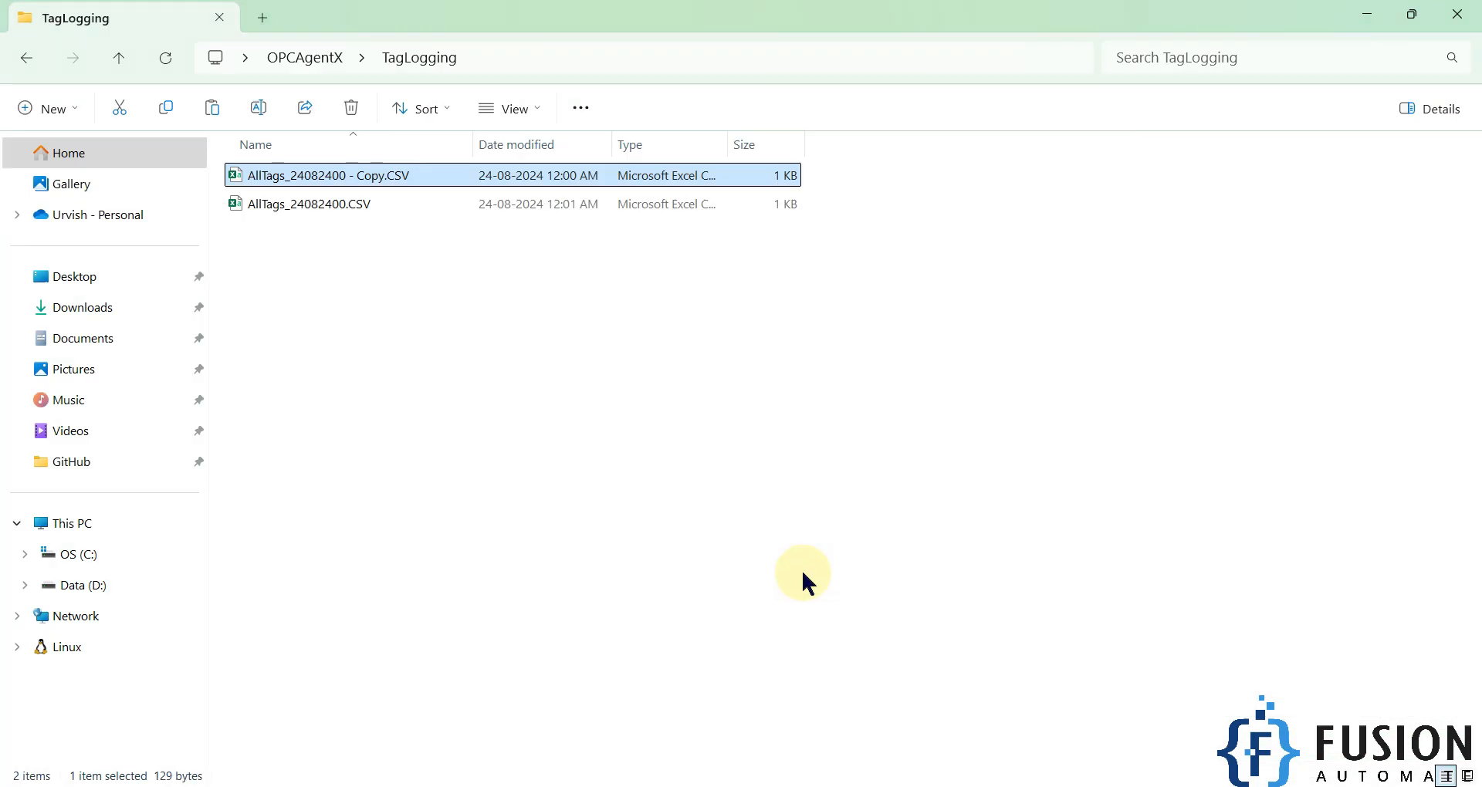
{"action": "left_click", "coordinate": [904, 196]}
{"action": "left_click", "coordinate": [777, 185]}
{"action": "key", "text": "Delete"}
{"action": "key", "text": "alt+Tab"}
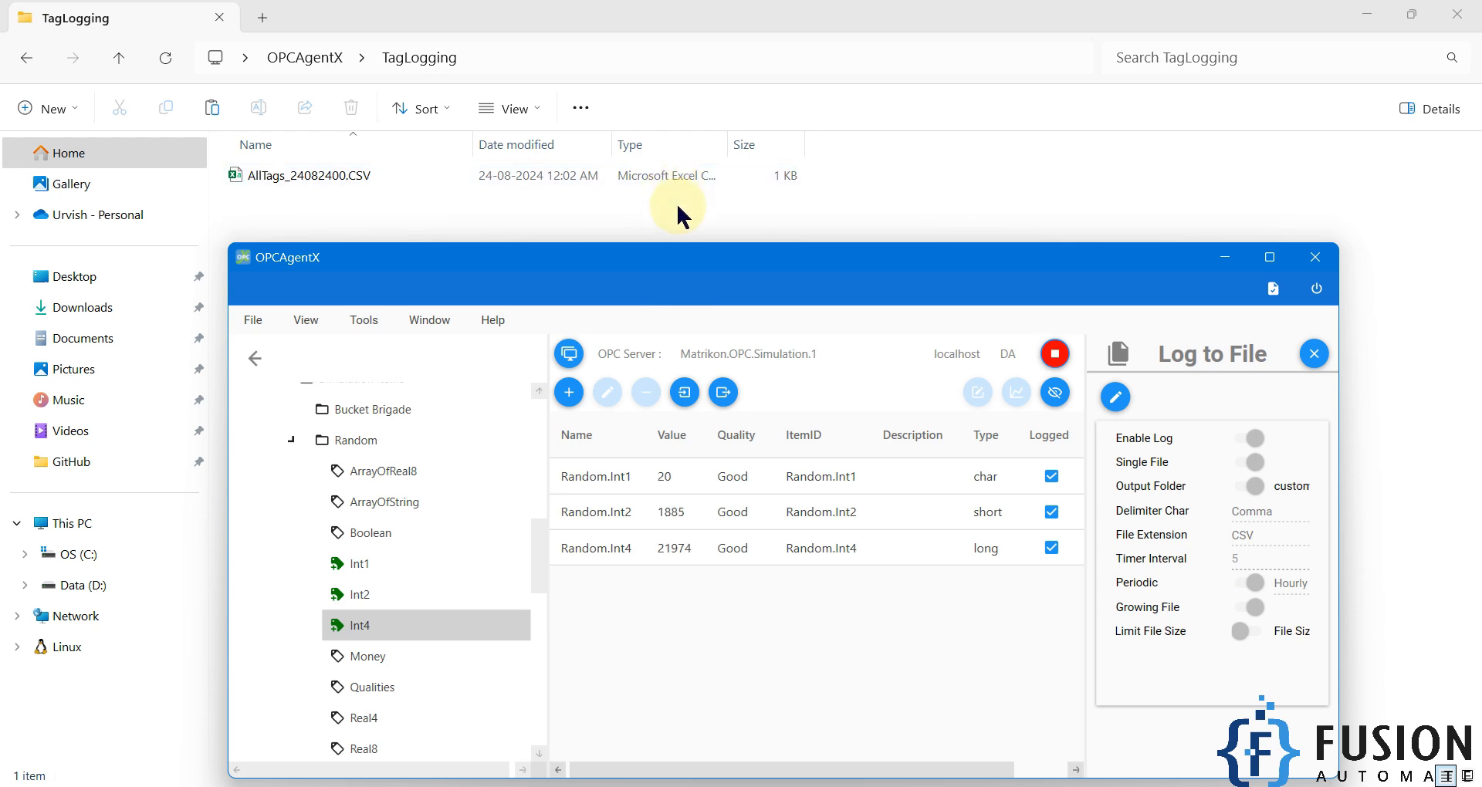
Step: Stop the monitoring, make the Log to File settings editable, and widen their pane in the maximized window
{"action": "left_click", "coordinate": [1054, 354]}
{"action": "left_click", "coordinate": [1117, 400]}
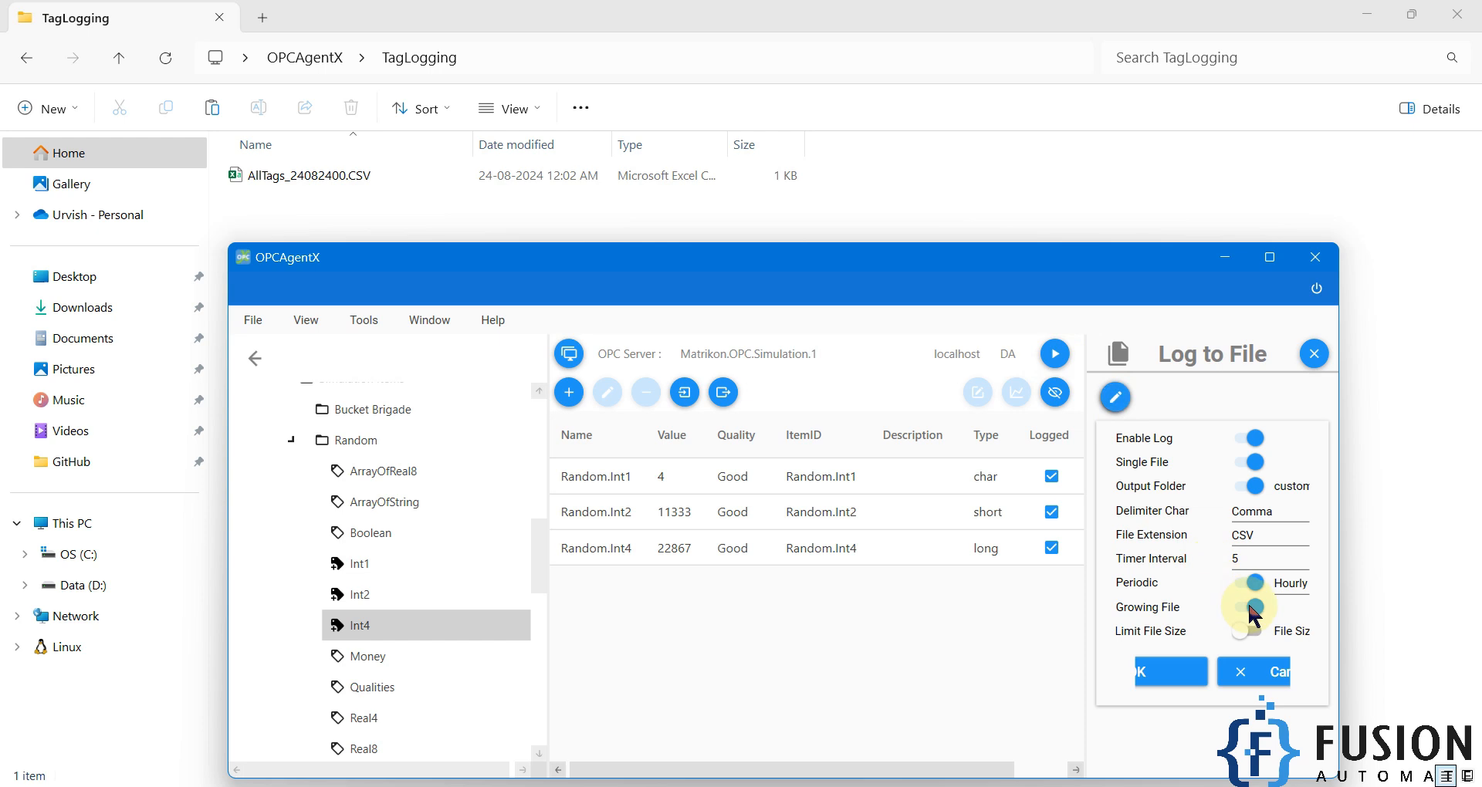
{"action": "left_click", "coordinate": [1271, 261]}
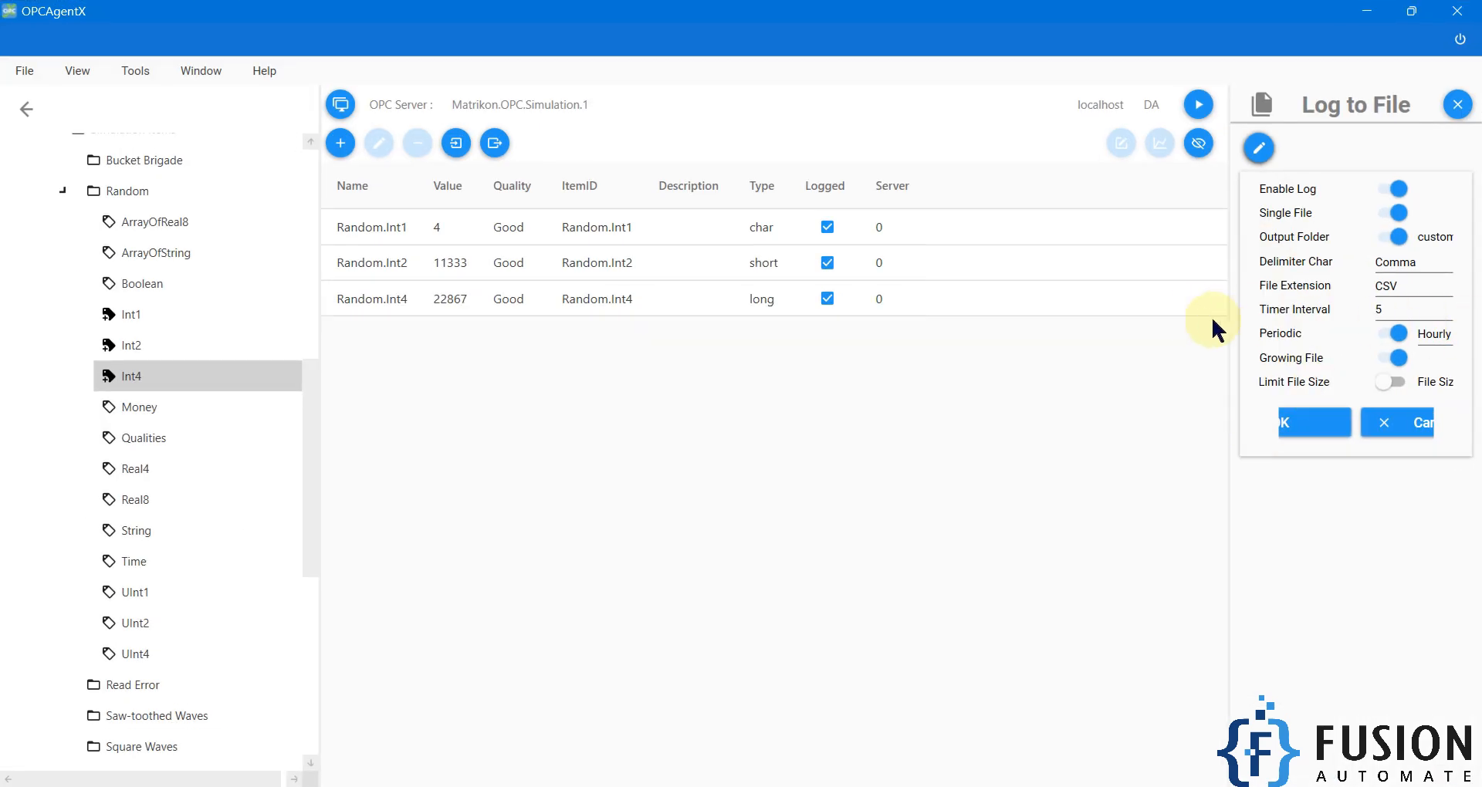
{"action": "left_click_drag", "start_coordinate": [1229, 330], "coordinate": [834, 332]}
Step: Check the available Periodic logging intervals, accept the settings with Hourly kept, and restart the monitoring
{"action": "left_click", "coordinate": [1054, 335]}
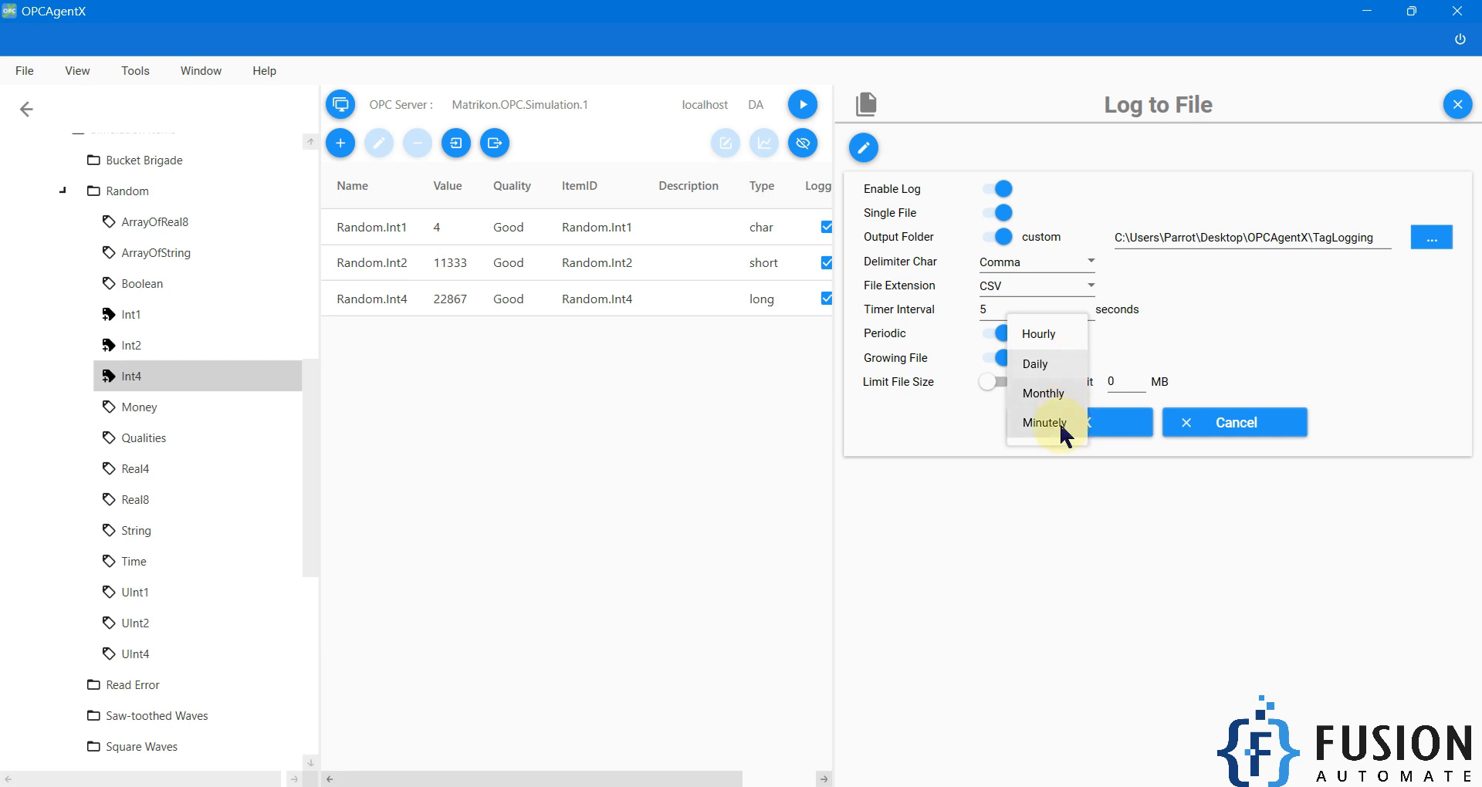
{"action": "left_click", "coordinate": [1061, 502]}
{"action": "left_click", "coordinate": [1103, 433]}
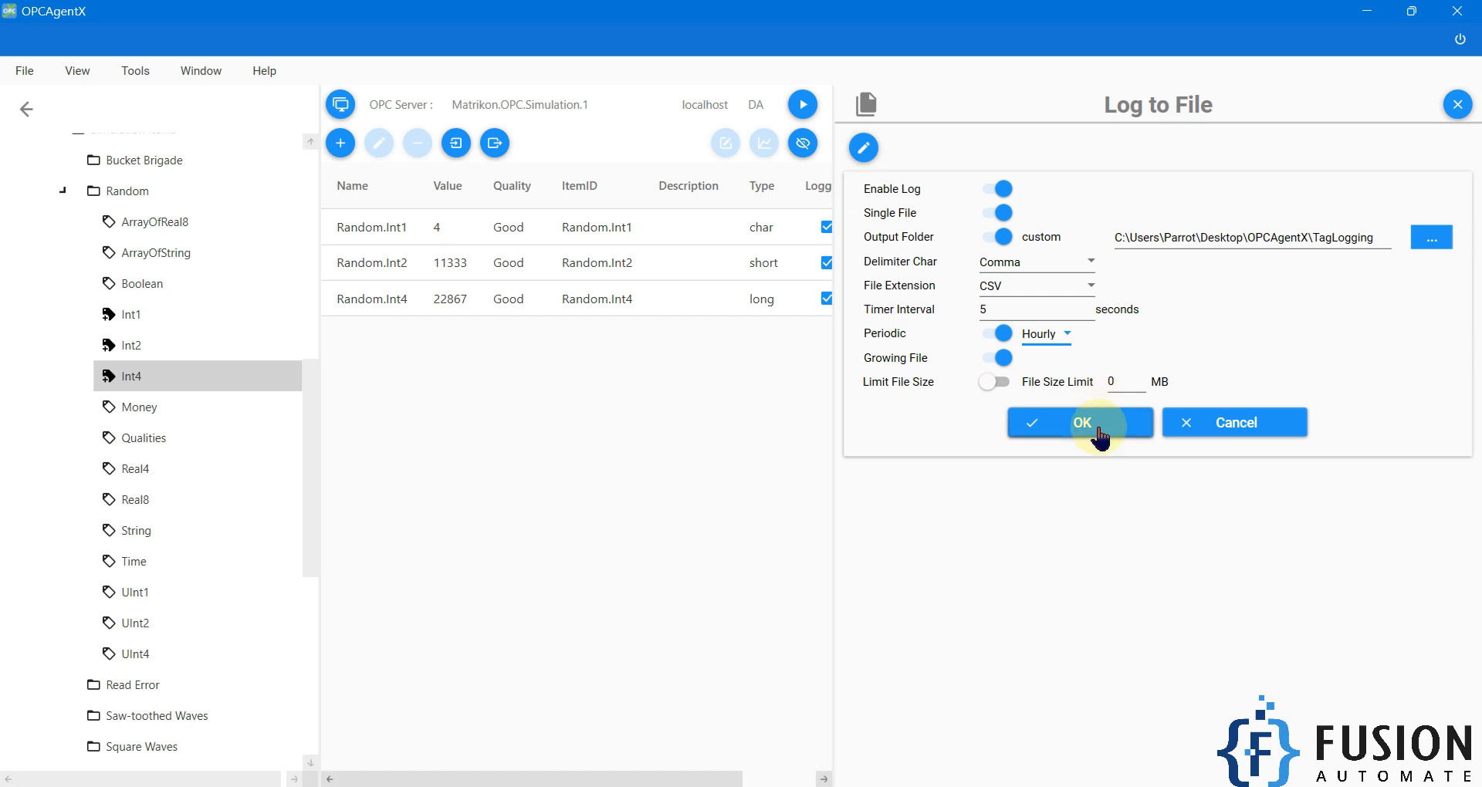
{"action": "left_click", "coordinate": [803, 106]}
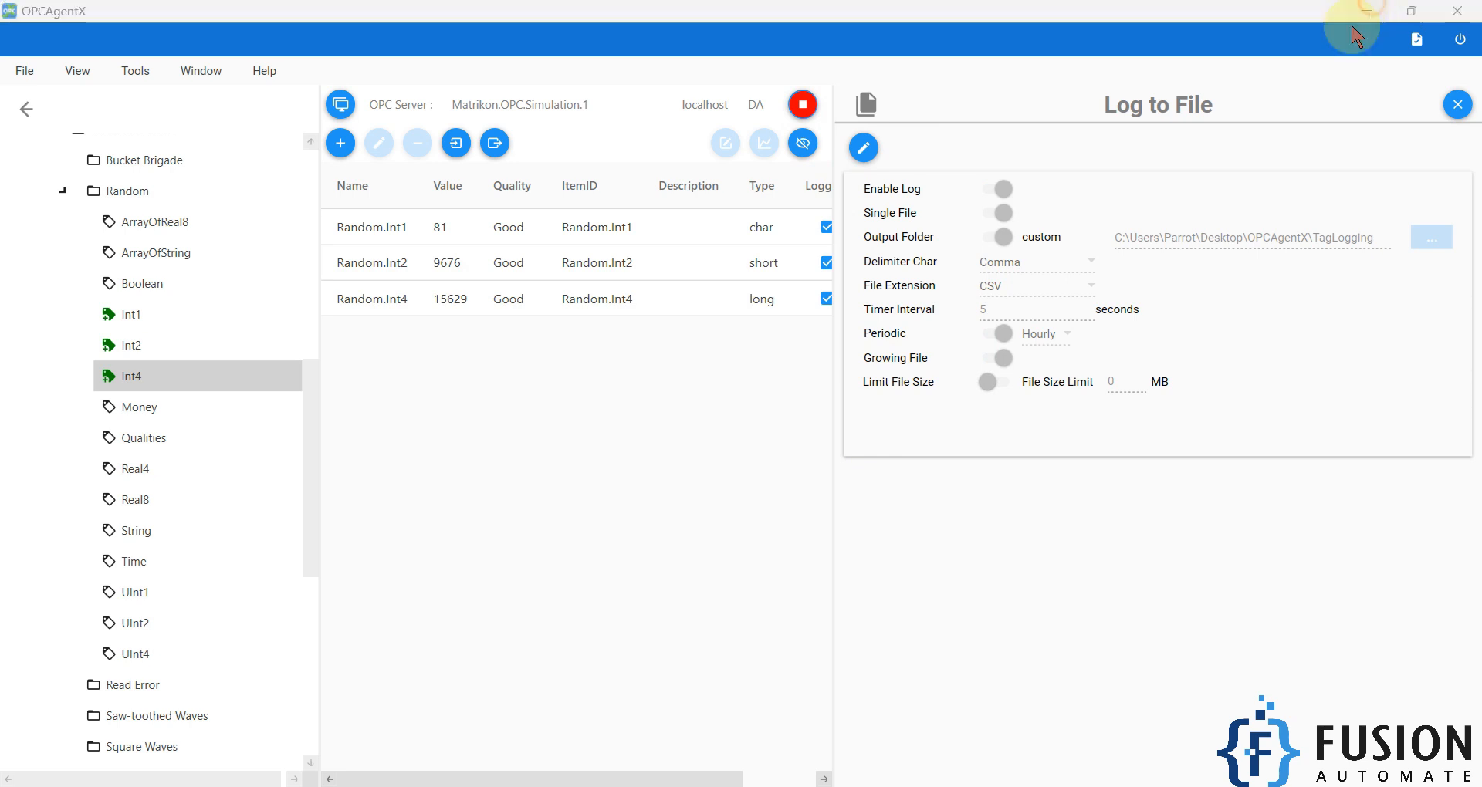
Step: Open AllTags_24082400.CSV in Excel, review its timestamps with the DateTime column fitted, and close it without saving
{"action": "left_click", "coordinate": [1375, 12]}
{"action": "left_click", "coordinate": [420, 178]}
{"action": "double_click", "coordinate": [397, 179]}
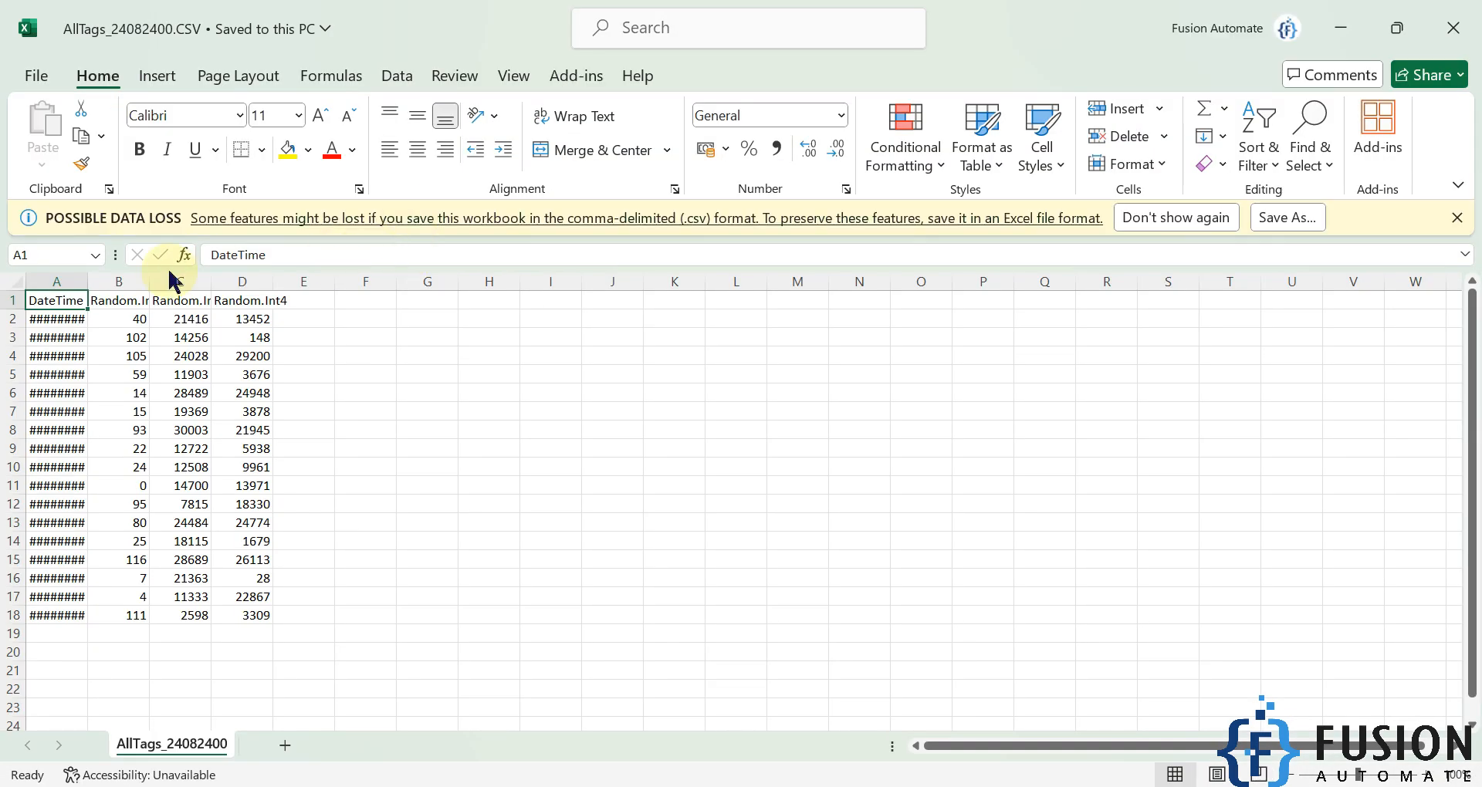
{"action": "double_click", "coordinate": [87, 281]}
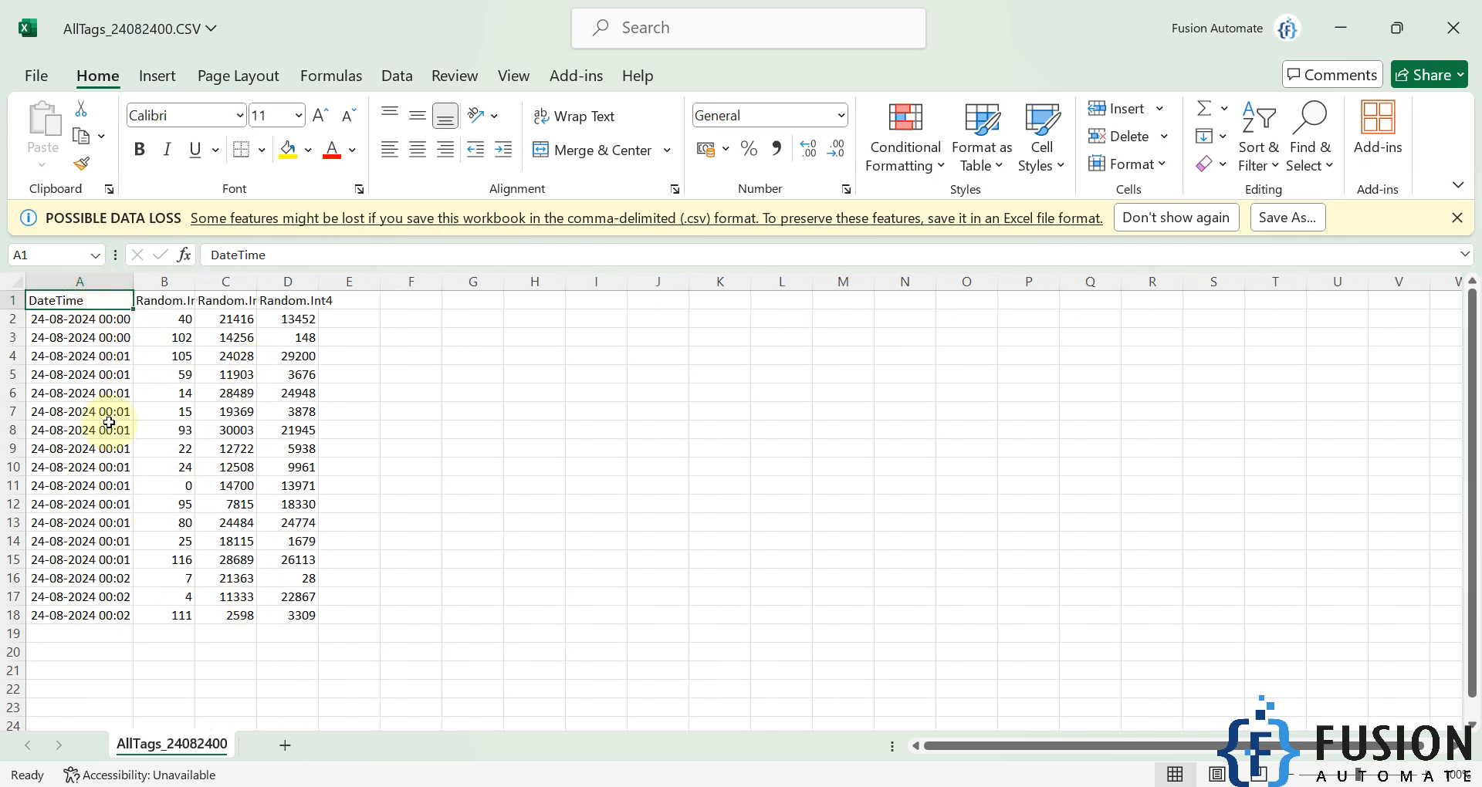
{"action": "left_click_drag", "start_coordinate": [119, 324], "coordinate": [101, 616]}
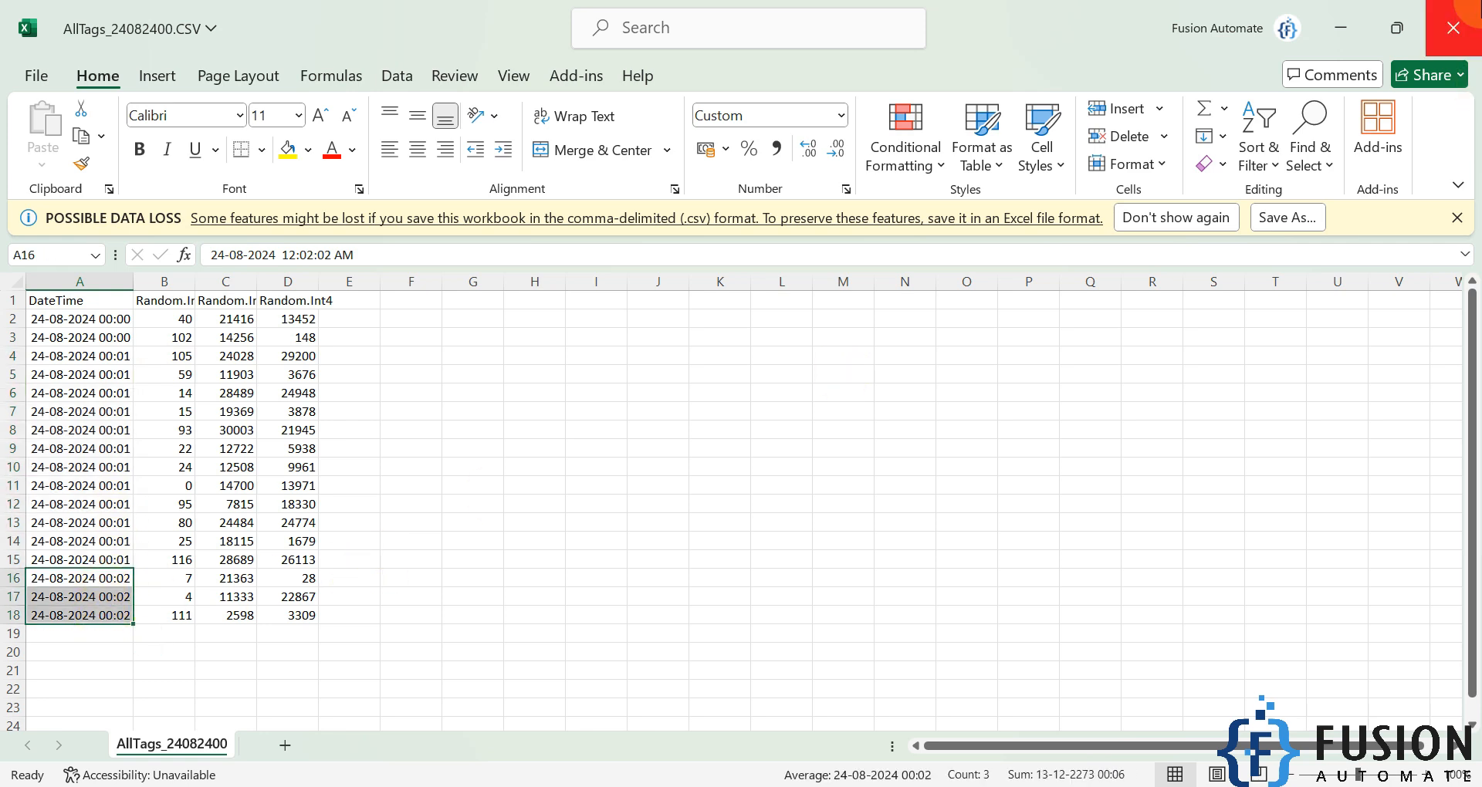
{"action": "left_click", "coordinate": [1453, 27]}
{"action": "left_click", "coordinate": [772, 575]}
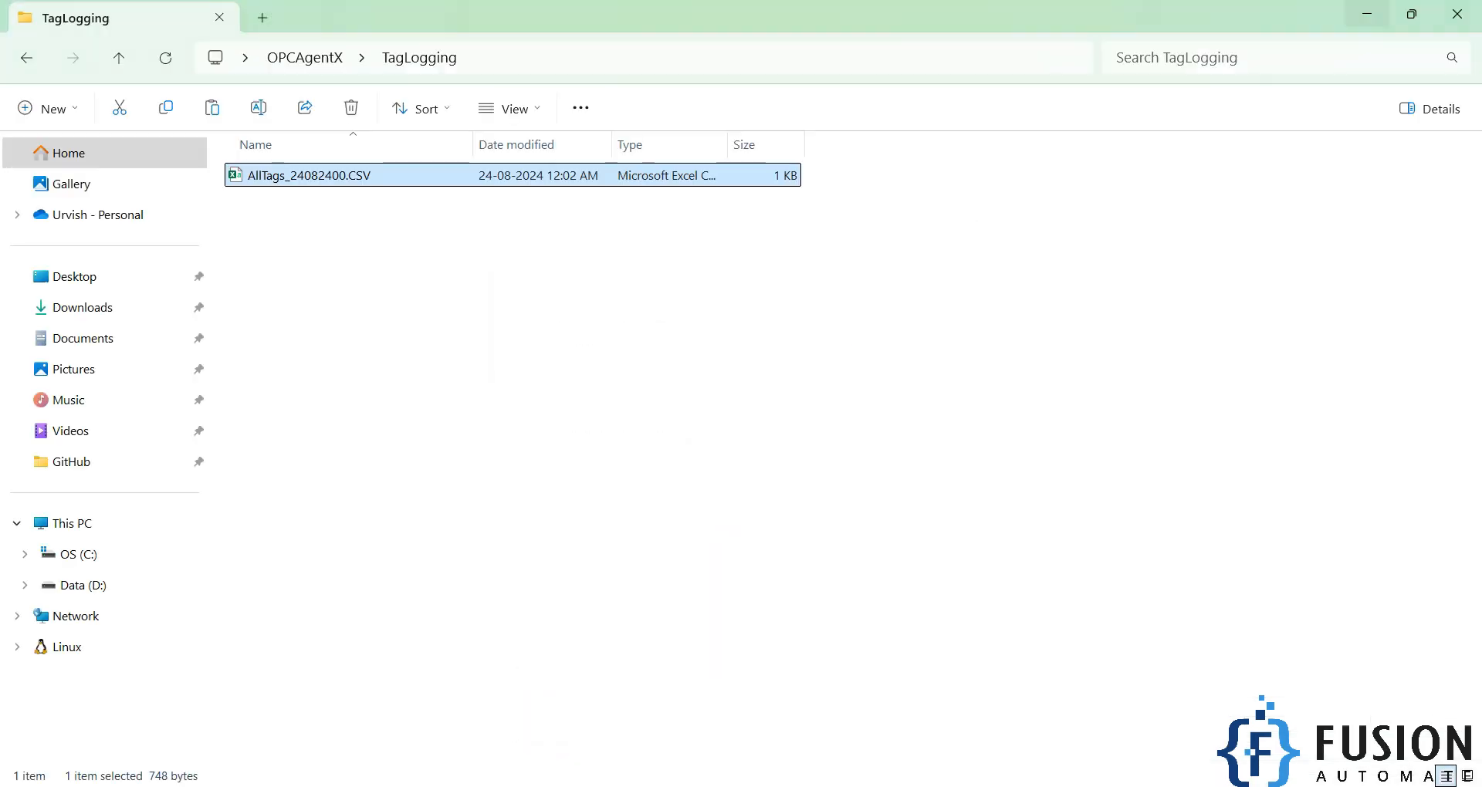
Step: Return to OPCAgentX, restore it to a smaller window over the TagLogging folder, and narrow the Log to File pane
{"action": "key", "text": "alt+Tab"}
{"action": "left_click_drag", "start_coordinate": [900, 54], "coordinate": [804, 232]}
{"action": "left_click_drag", "start_coordinate": [712, 591], "coordinate": [993, 586]}
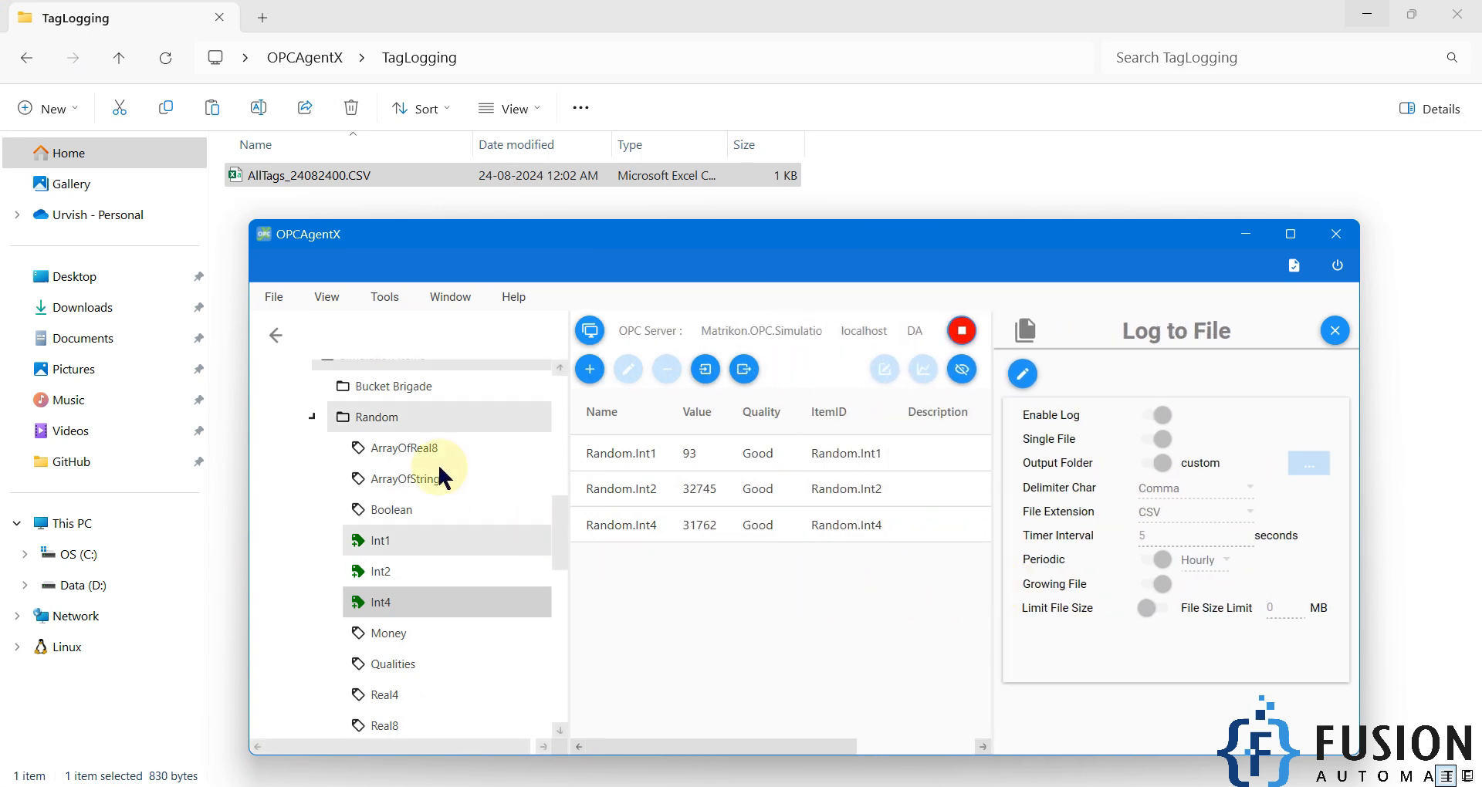
Step: Collapse the Random folder and the localhost # DA node in the server tree
{"action": "left_click", "coordinate": [315, 417]}
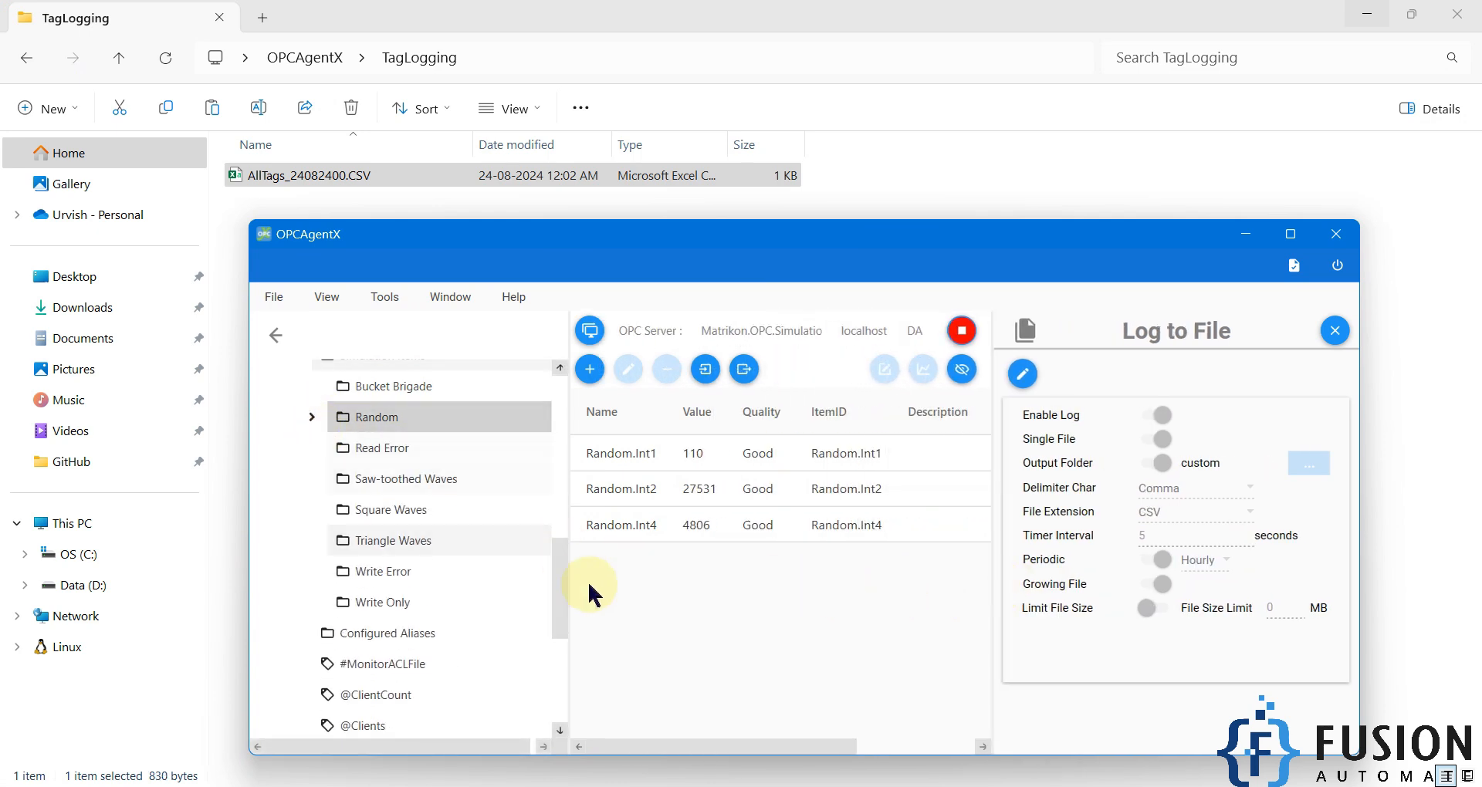
{"action": "left_click_drag", "start_coordinate": [559, 581], "coordinate": [457, 428]}
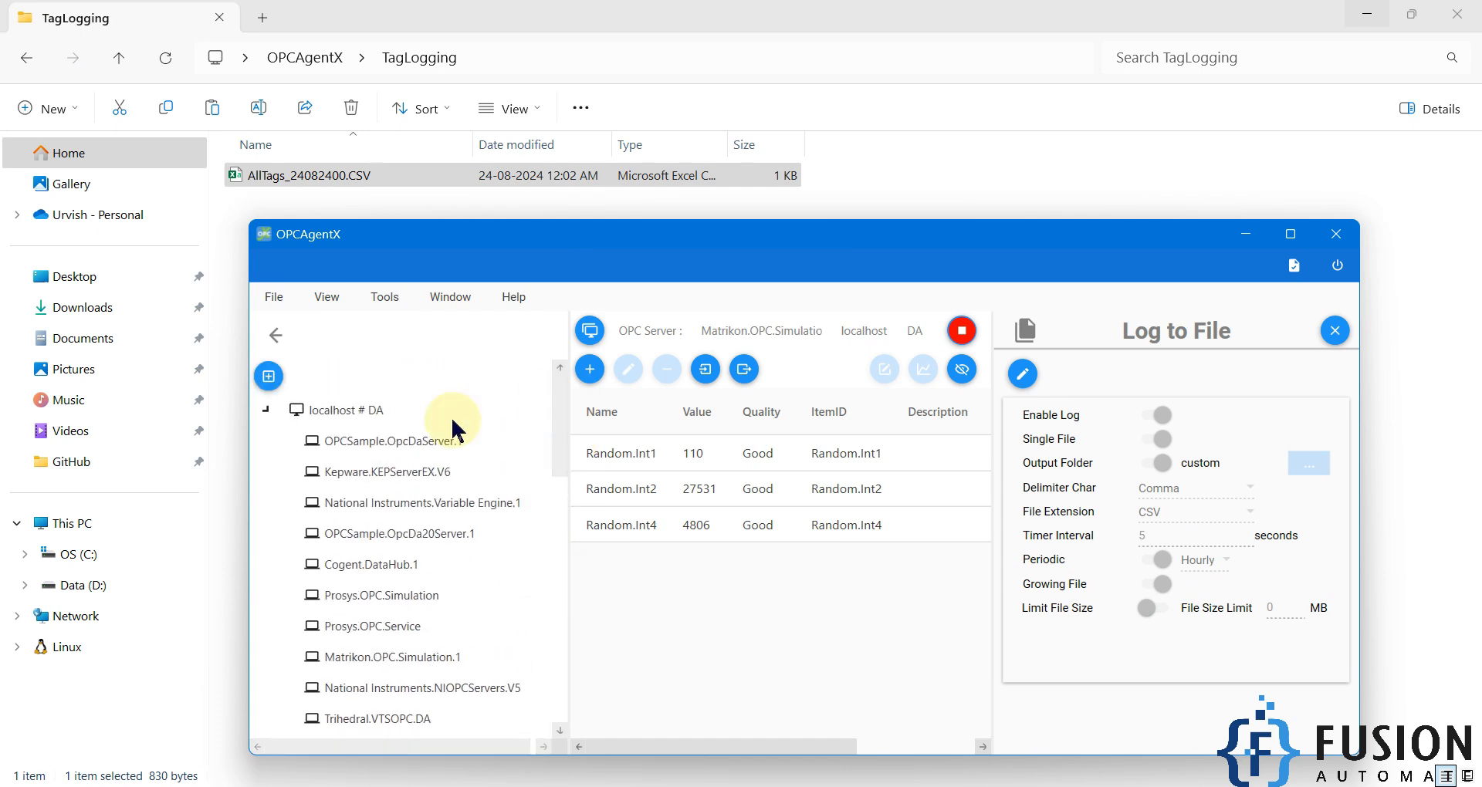
{"action": "left_click", "coordinate": [265, 410]}
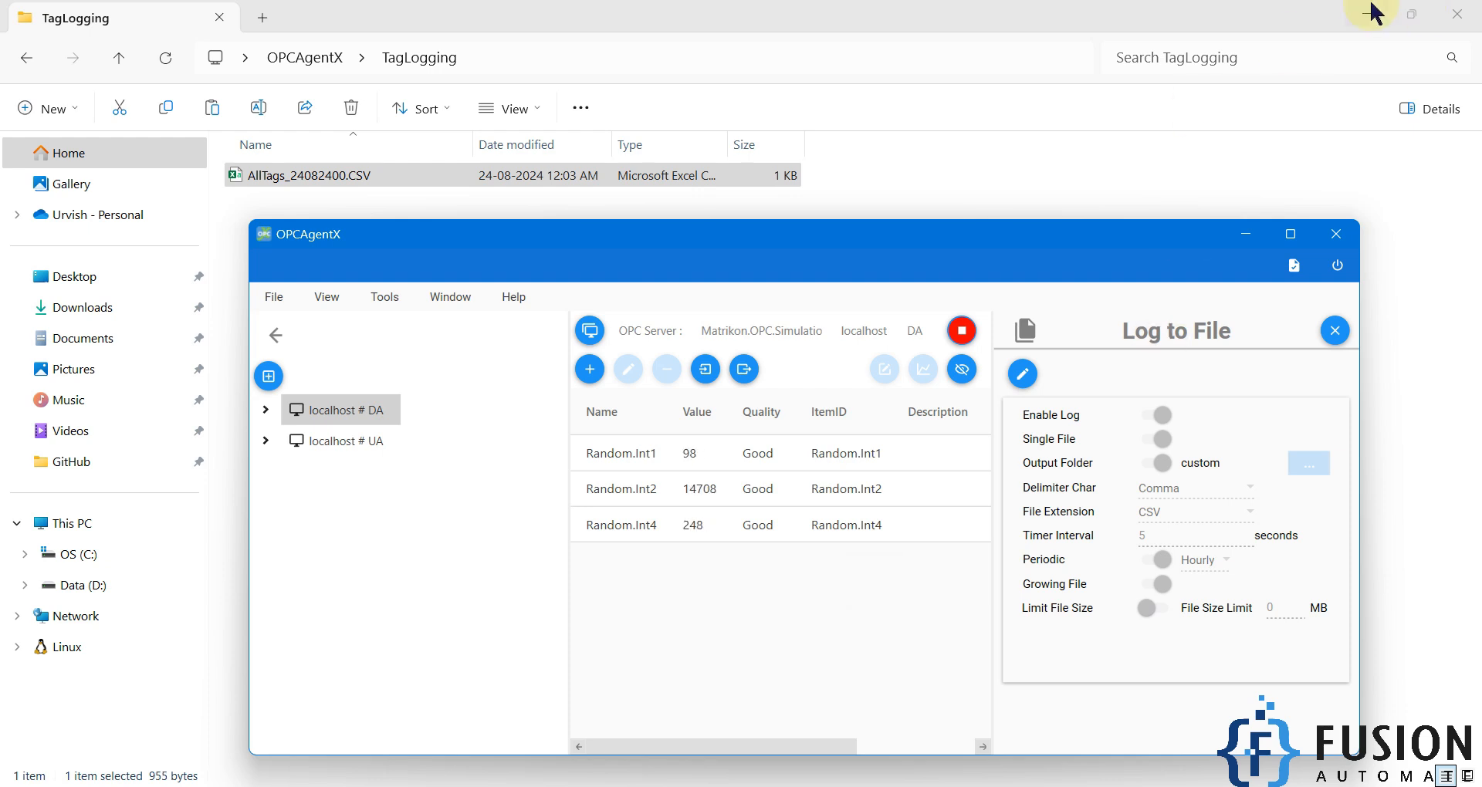
Step: Minimize the TagLogging folder window and the OPCAgentX window to show the desktop, leaving the monitoring running
{"action": "left_click", "coordinate": [1383, 14]}
{"action": "left_click_drag", "start_coordinate": [864, 241], "coordinate": [806, 103]}
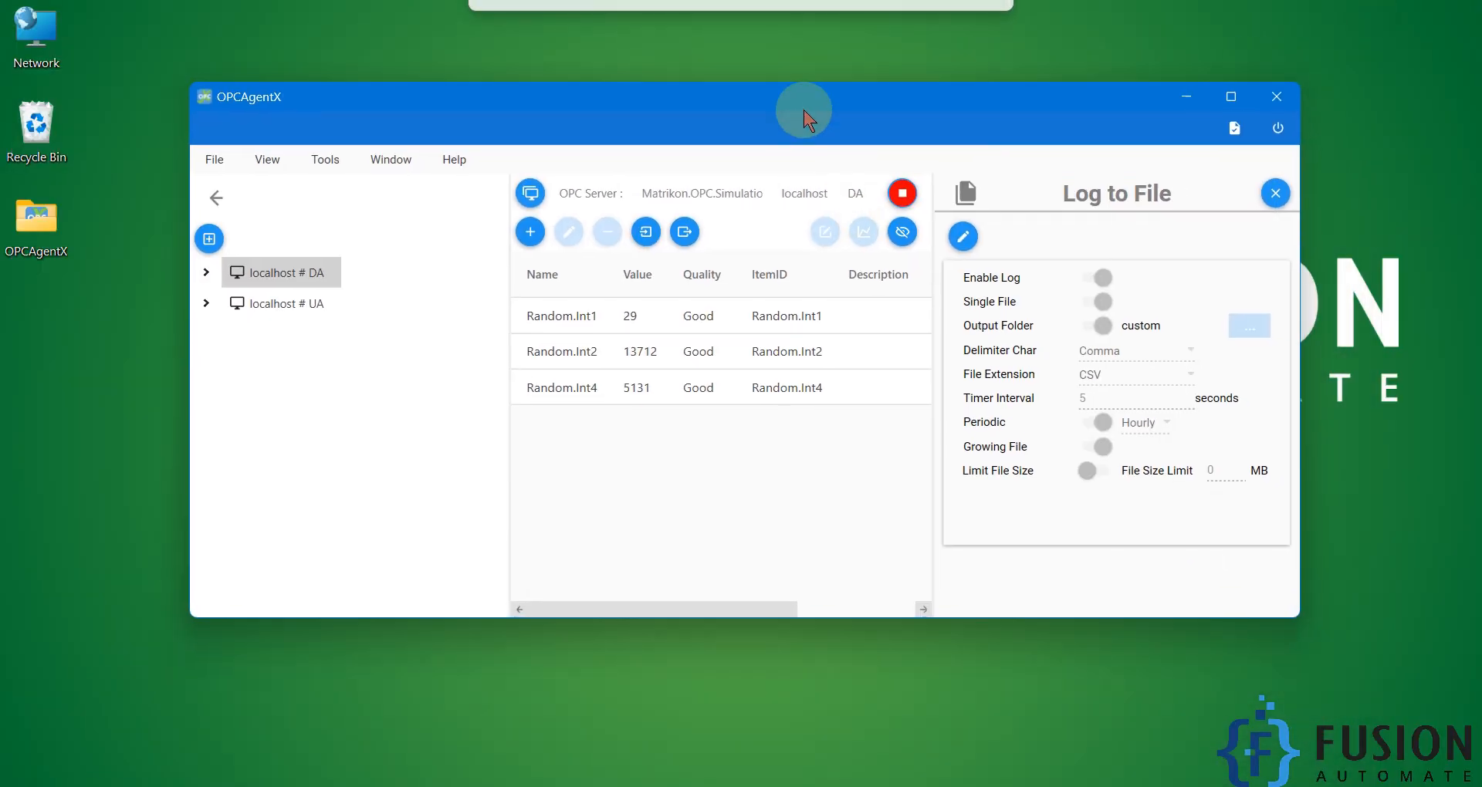
{"action": "left_click", "coordinate": [1187, 98]}
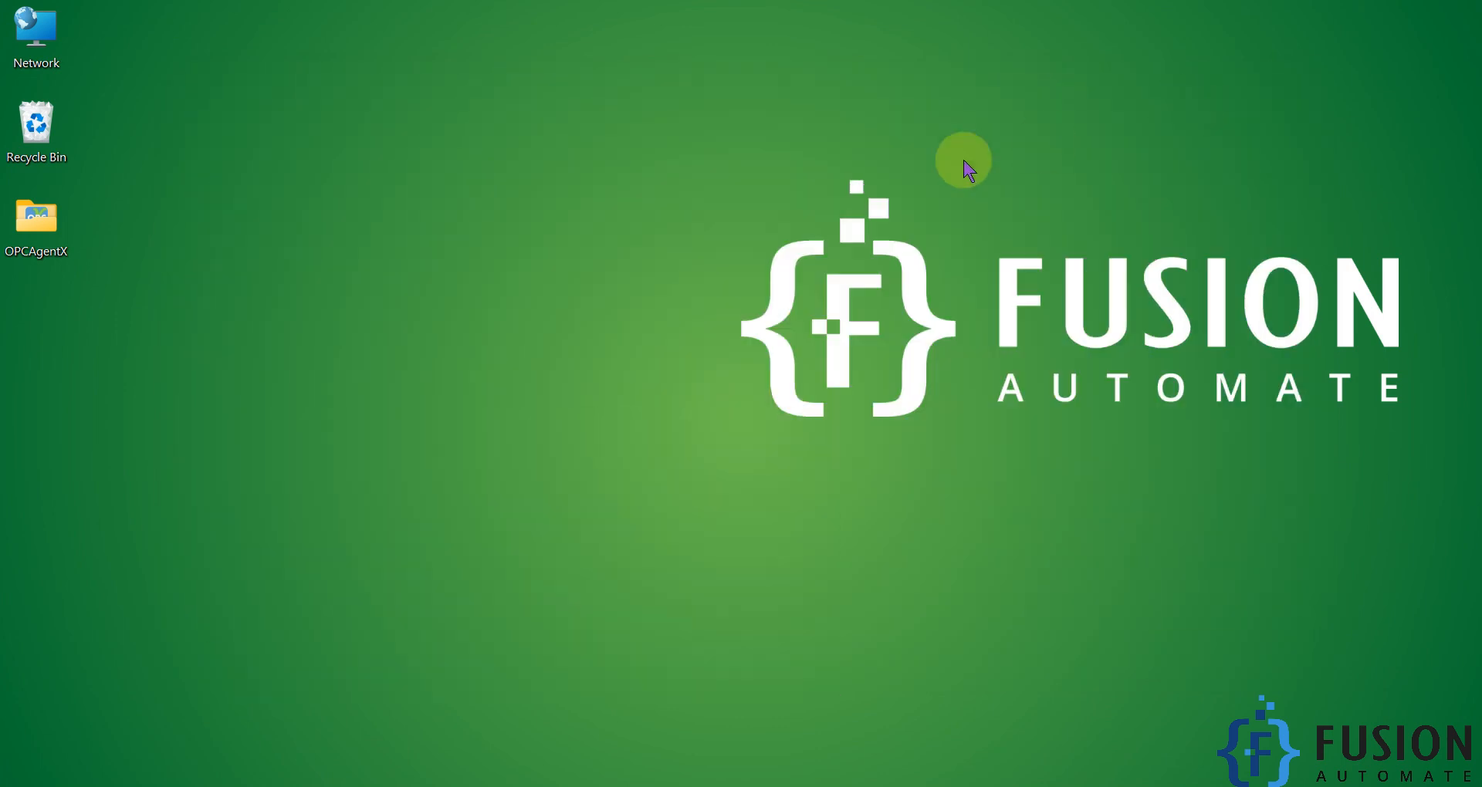